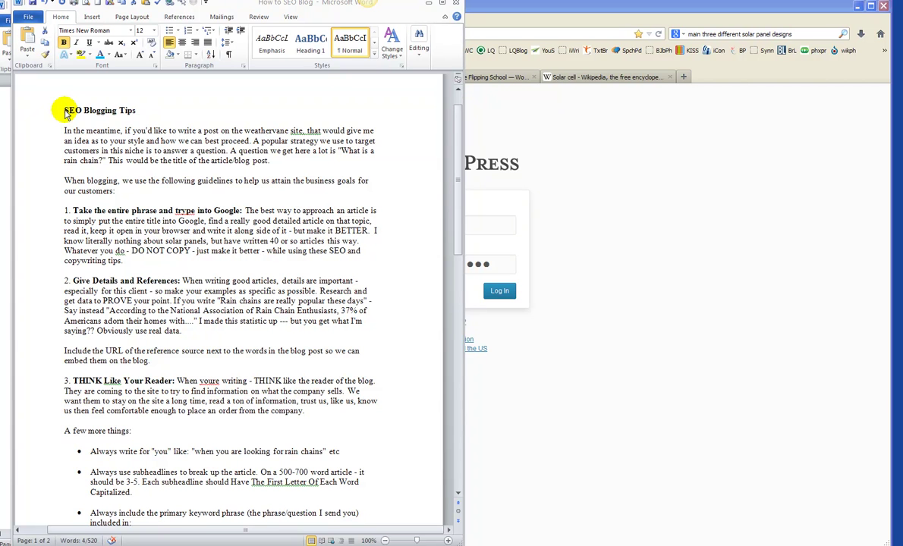
Correct the misspelled word "trype" to "type" in the heading of tip 1.
left_click(183, 208)
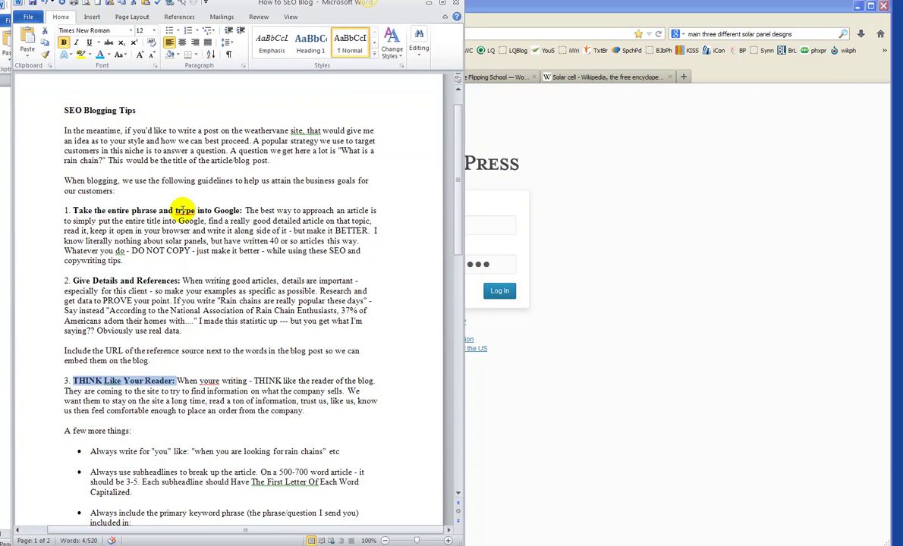
key("BackSpace")
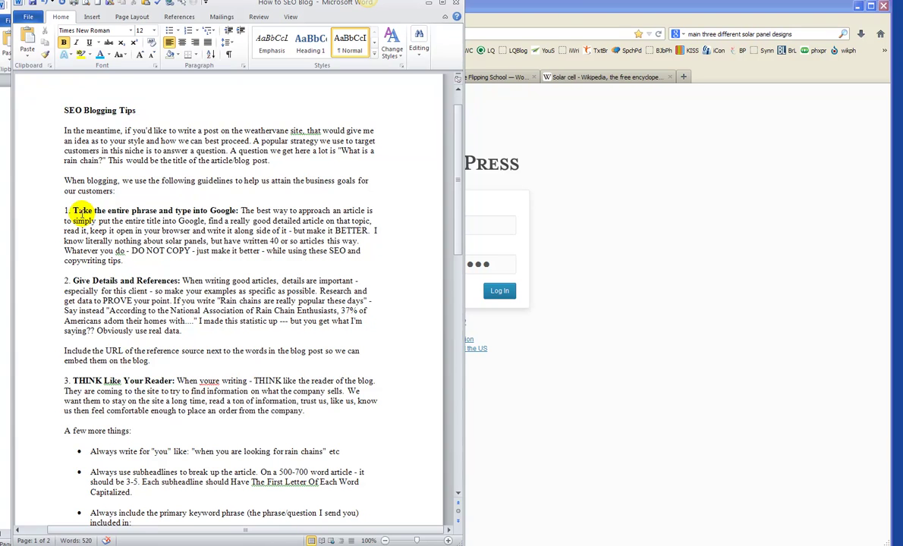
Highlight the heading of tip 1, move the tips document aside to view the "Solar Panels Vs. Trees" article, and move it back.
left_click_drag(73, 211, 238, 208)
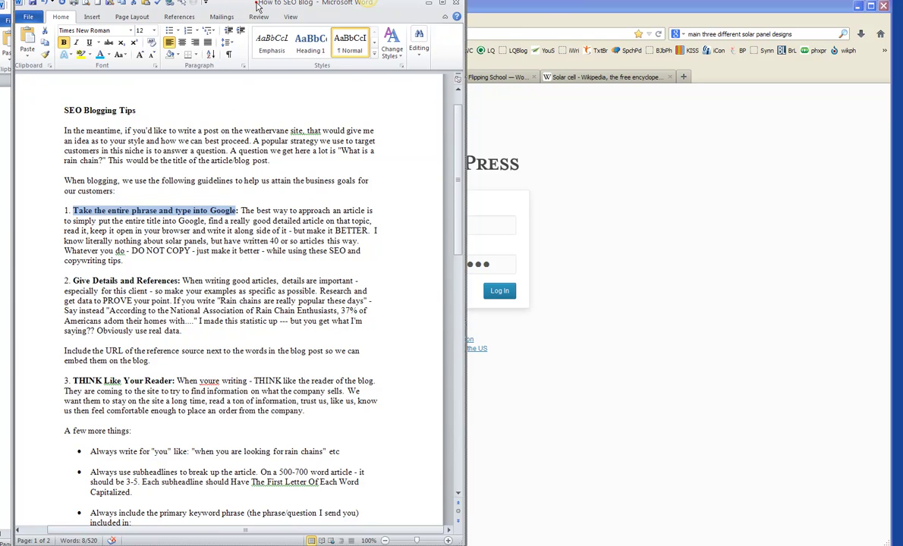
left_click_drag(256, 4, 512, 44)
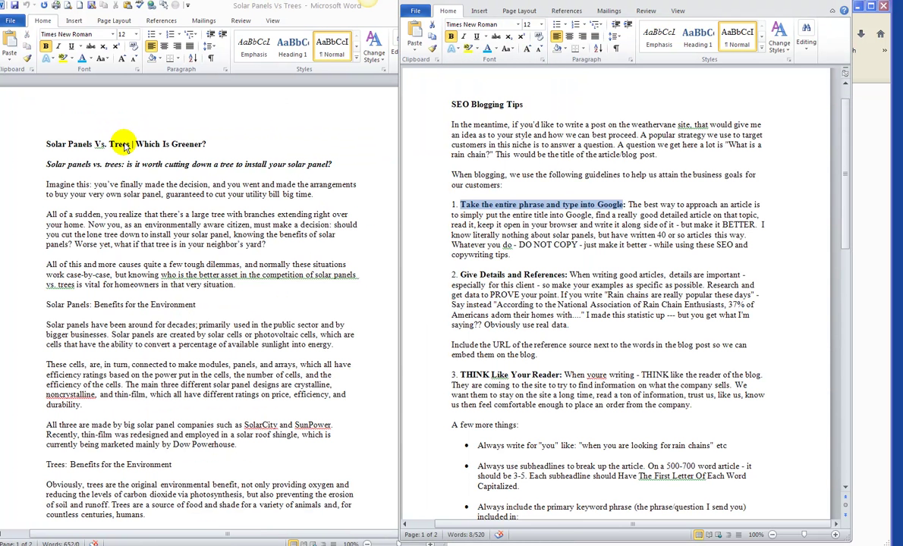
left_click_drag(669, 5, 329, 8)
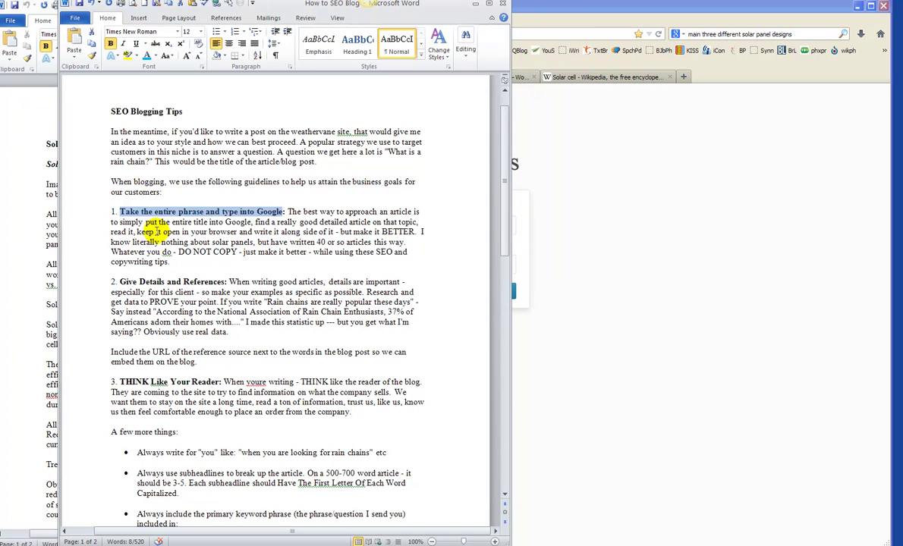
Make the words "DO NOT COPY" bold in the paragraph of tip 1.
left_click_drag(156, 232, 397, 243)
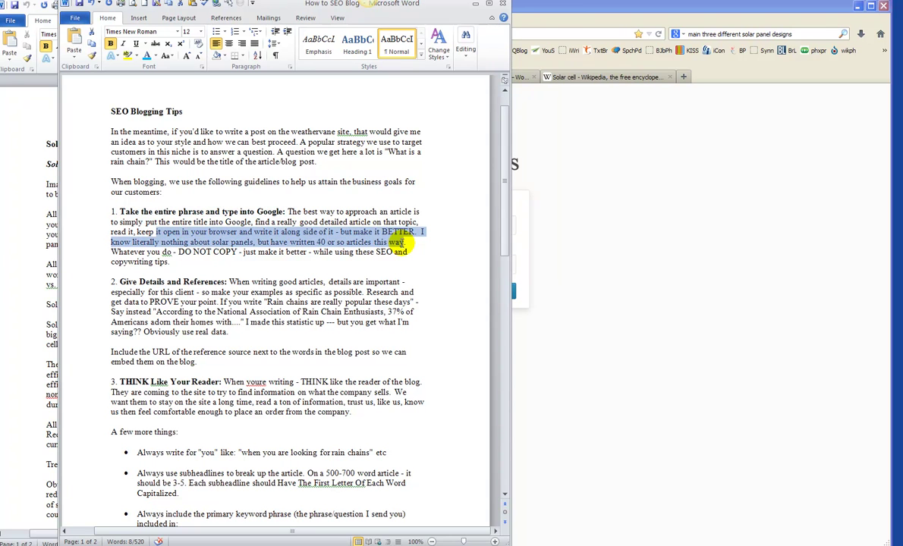
left_click(240, 252)
left_click_drag(239, 251, 179, 252)
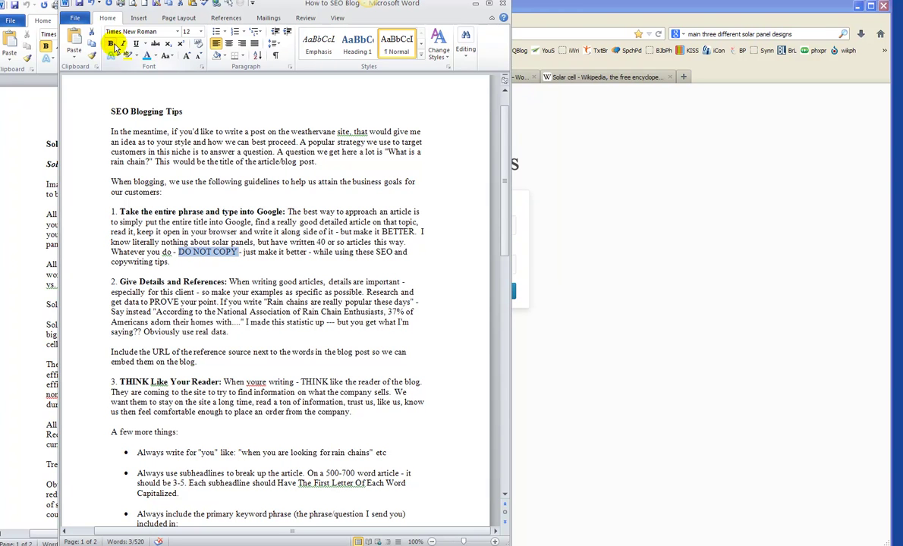
left_click(111, 44)
left_click(270, 292)
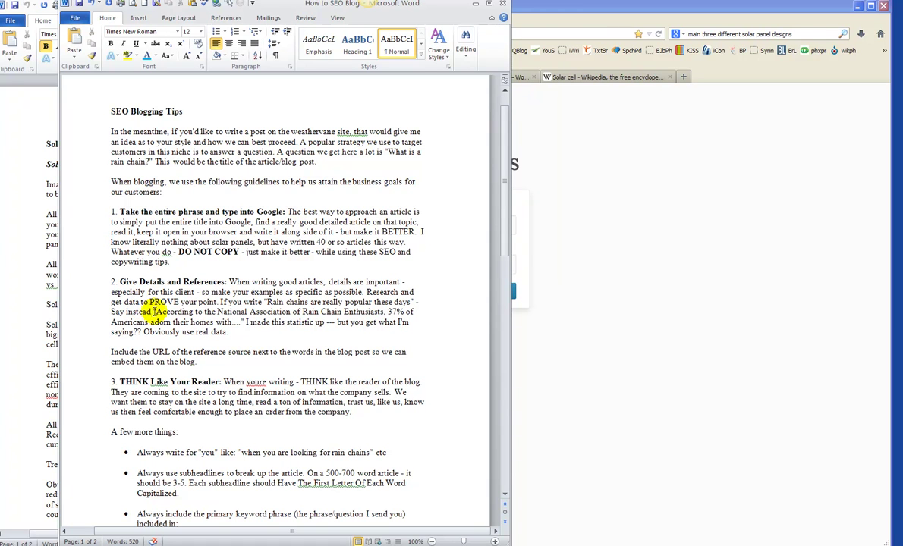
left_click_drag(156, 311, 408, 322)
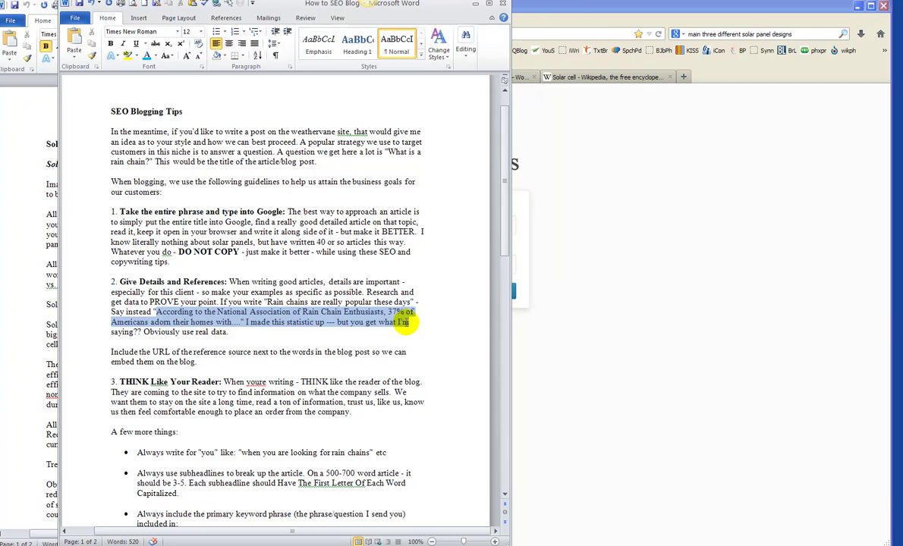
left_click(249, 326)
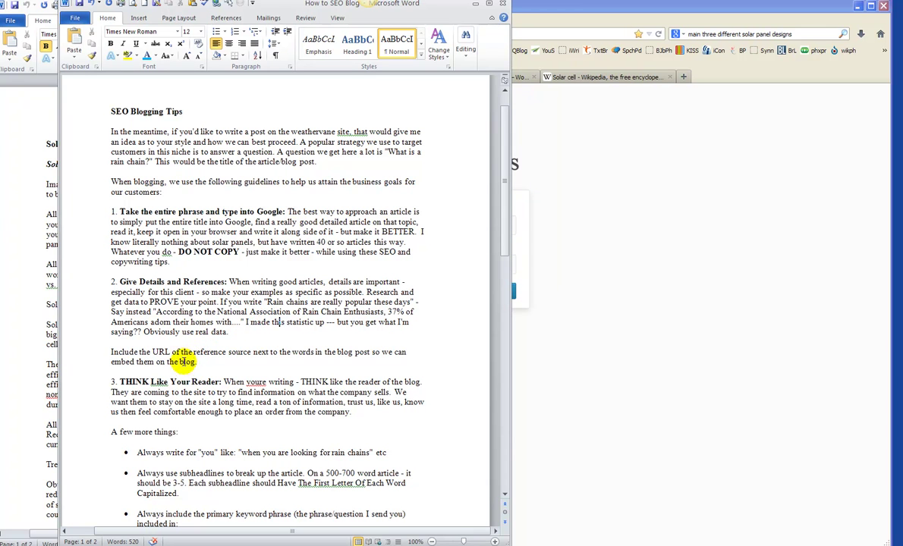
Make the quoted word "you" bold in the first bullet under "A few more things".
scroll(198, 320, "down", 2)
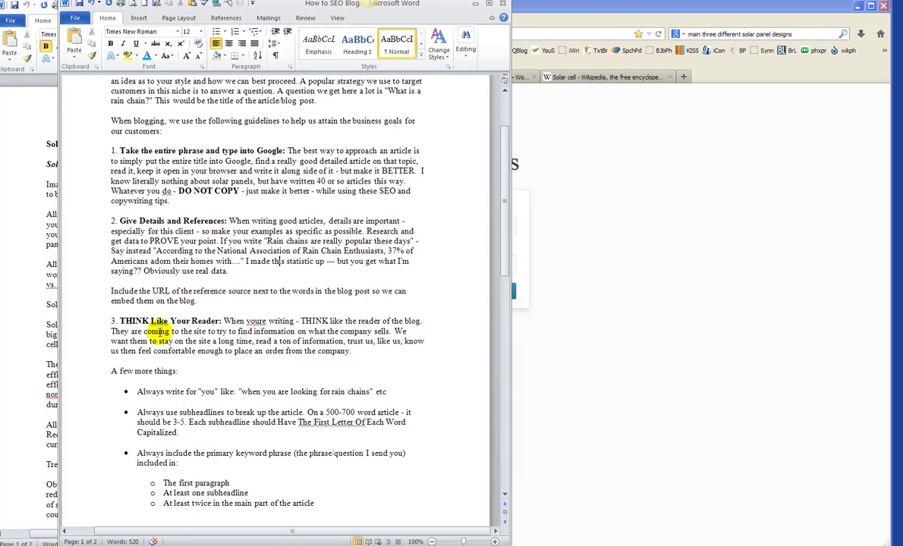
scroll(266, 353, "down", 2)
scroll(223, 328, "down", 4)
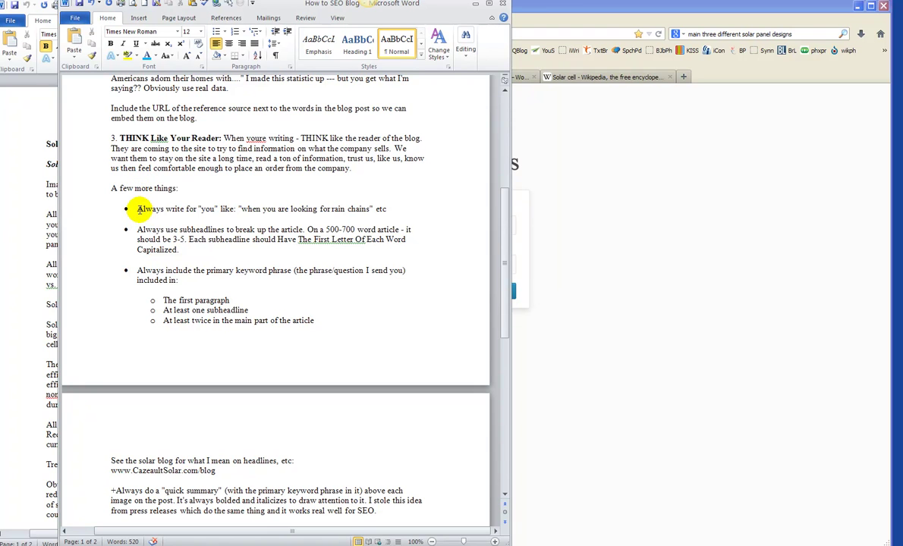
left_click_drag(138, 208, 216, 208)
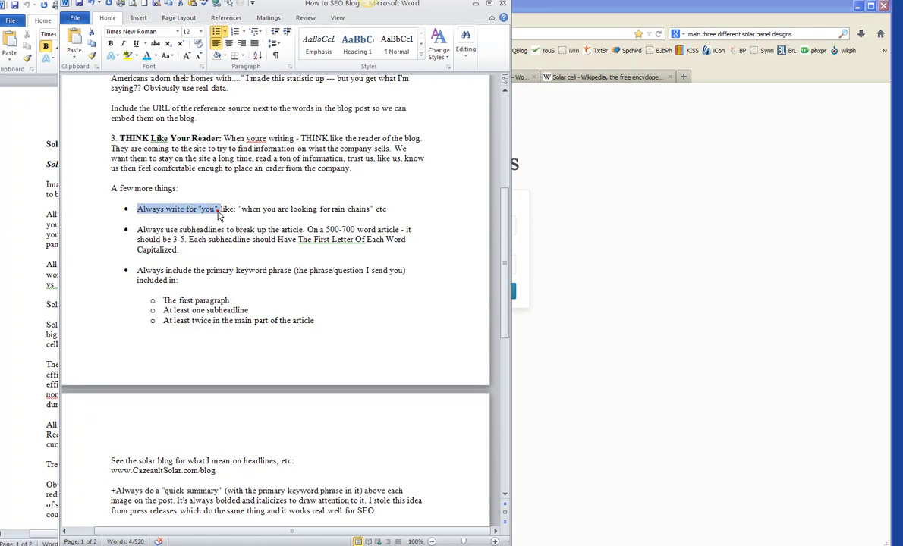
double_click(217, 208)
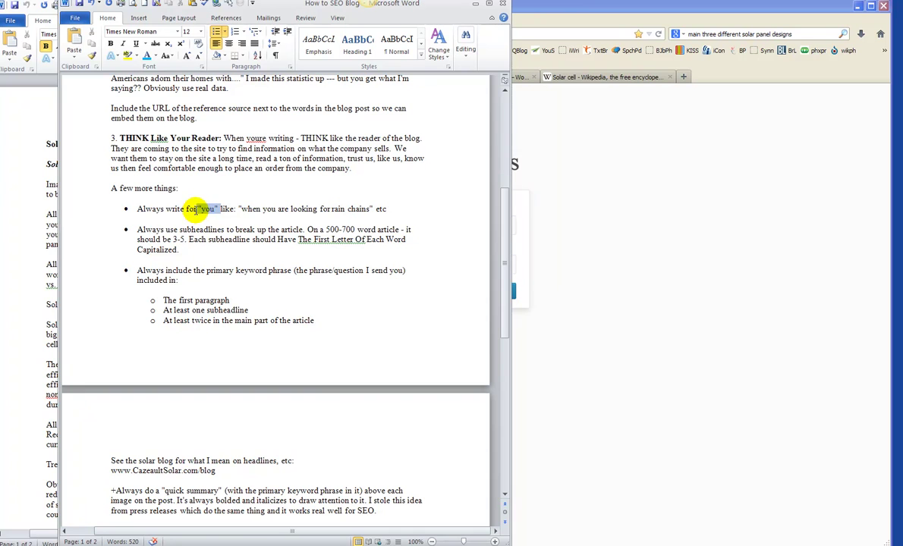
left_click(111, 44)
left_click(307, 209)
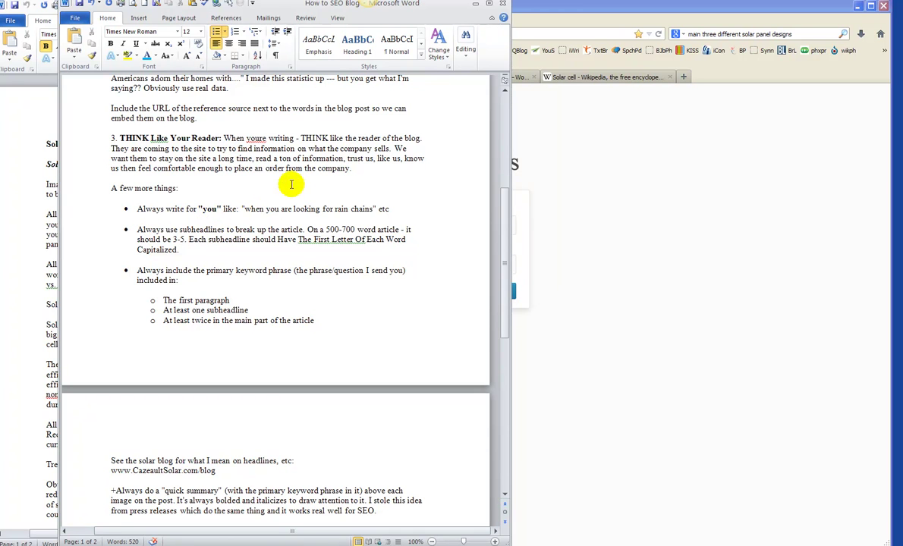
Change the recommended number of subheadlines in the second bullet to 3-4 and widen the document window.
left_click(399, 7)
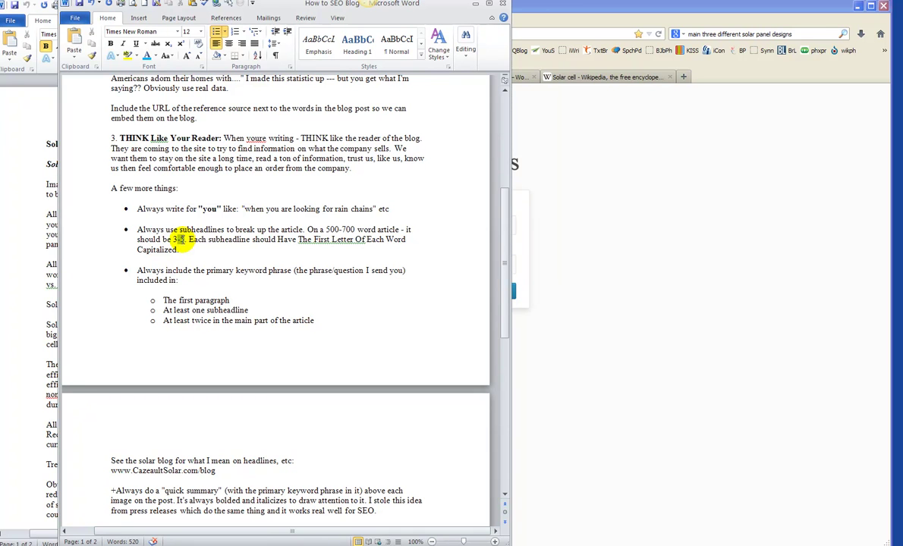
left_click_drag(176, 239, 185, 240)
type("-4")
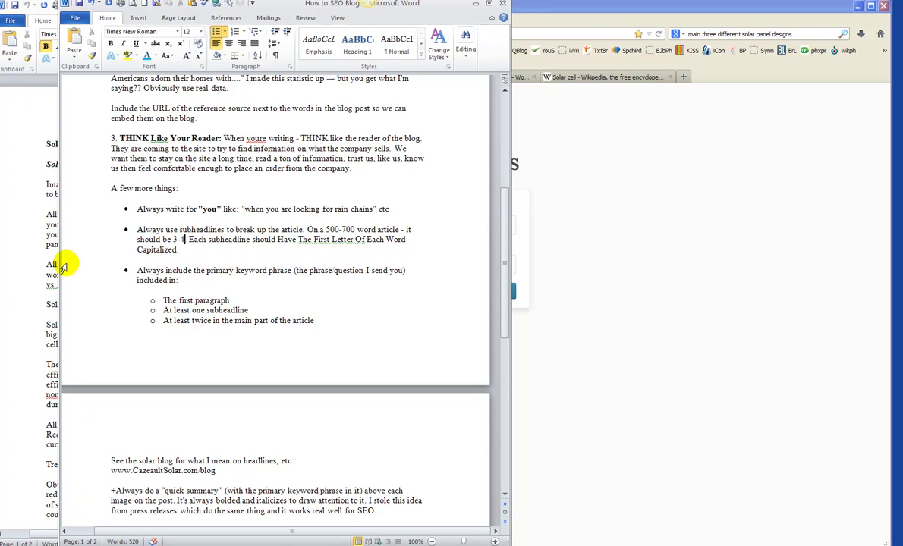
left_click_drag(57, 263, 8, 262)
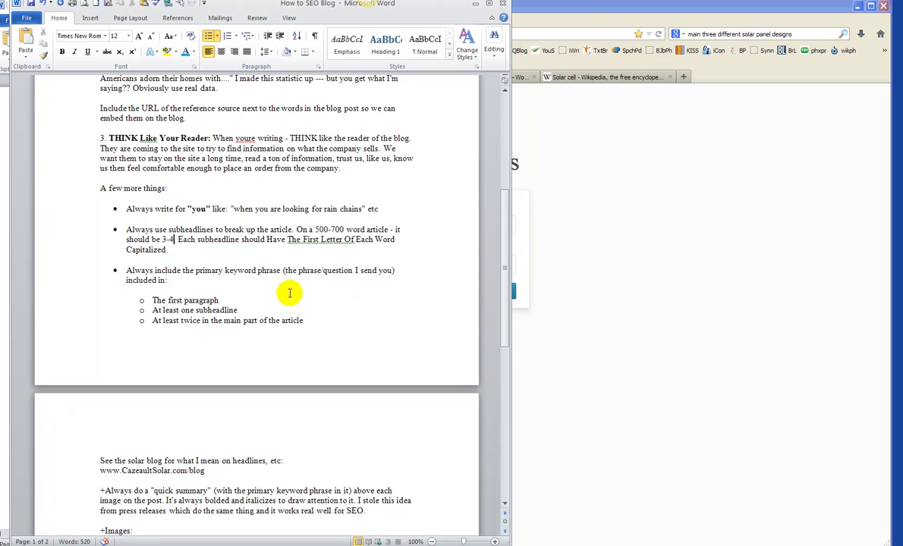
triple_click(155, 298)
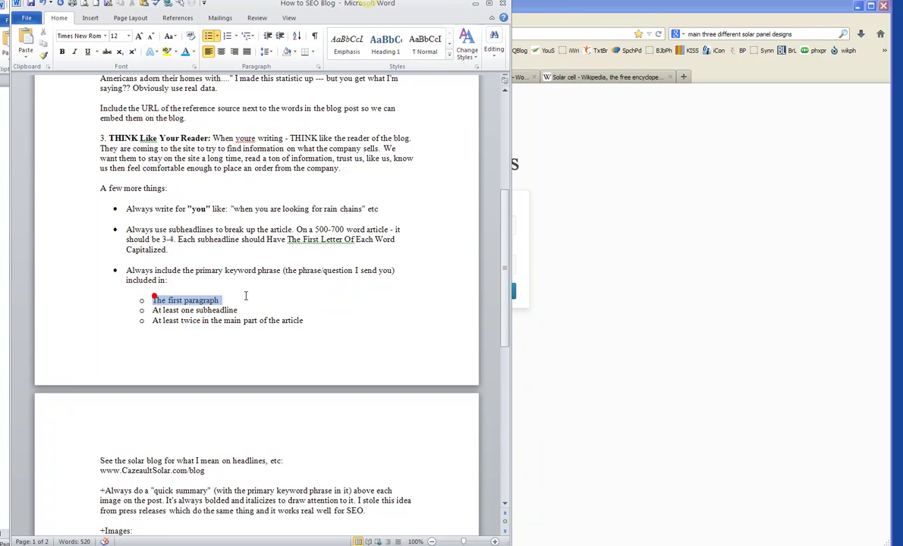
triple_click(155, 311)
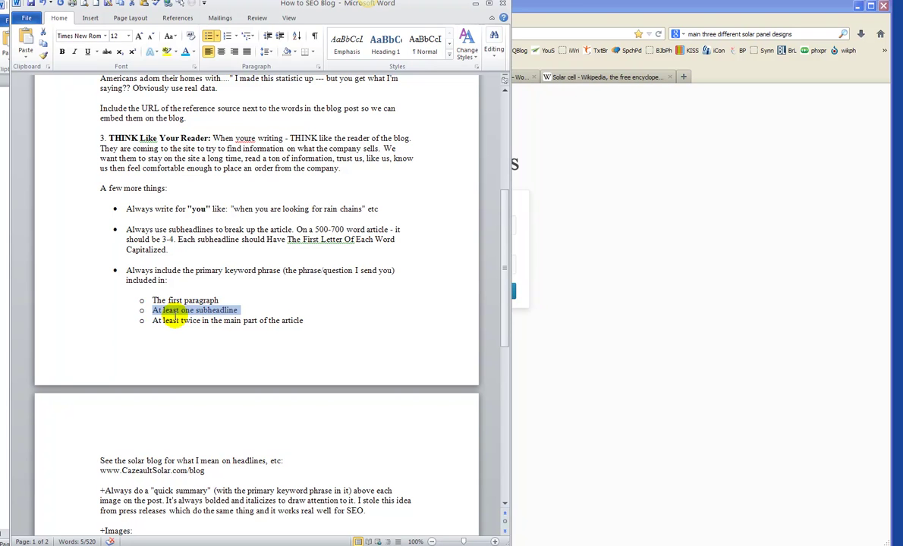
left_click_drag(152, 320, 319, 323)
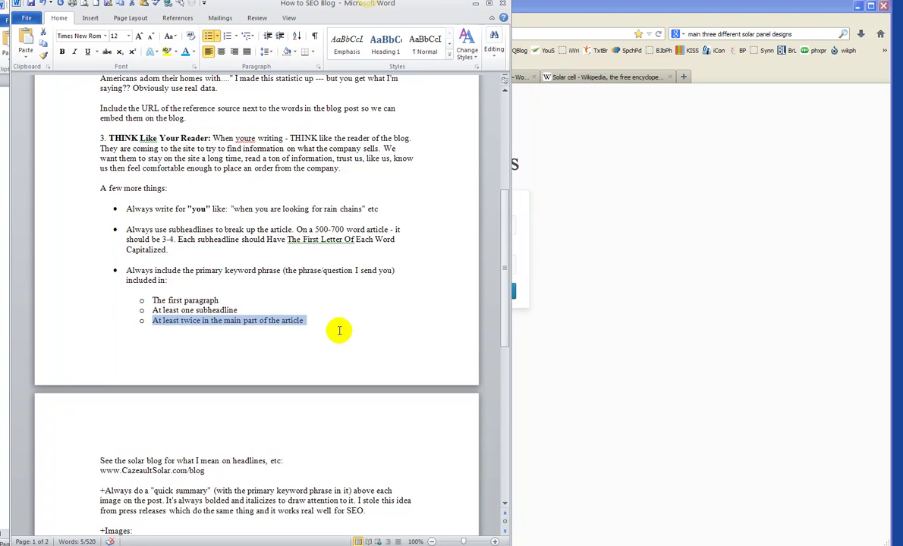
scroll(349, 342, "down", 2)
scroll(349, 342, "down", 2)
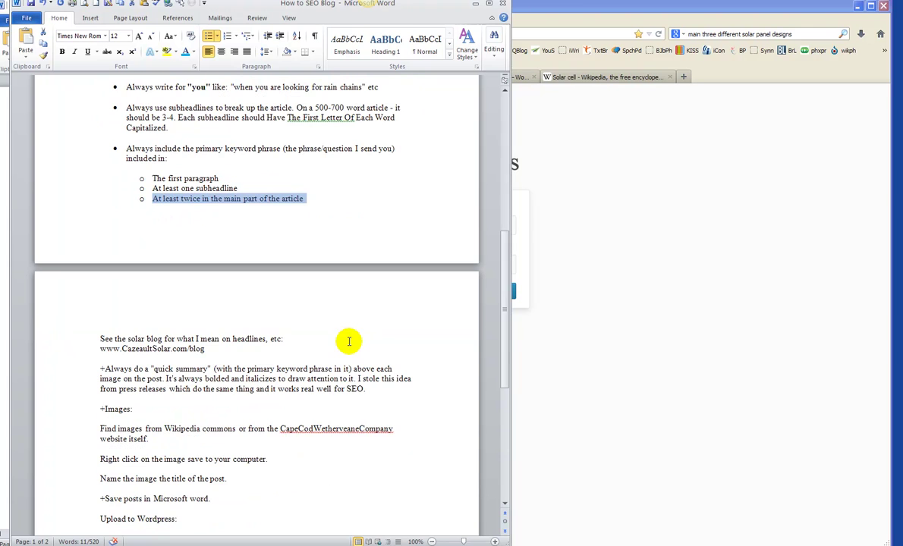
left_click(98, 347)
key("Return")
type("http://")
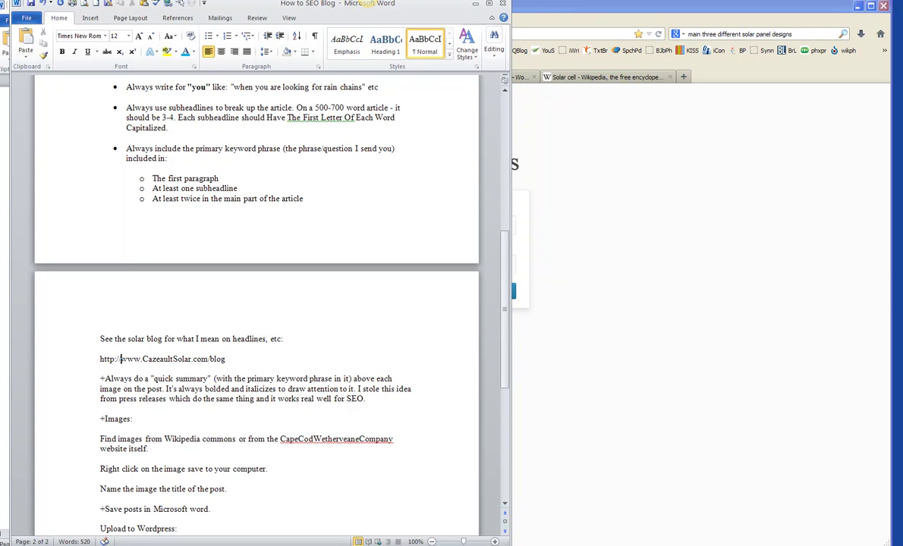
mouse_move(113, 359)
left_mouse_down()
mouse_move(226, 361)
mouse_move(101, 359)
left_mouse_up()
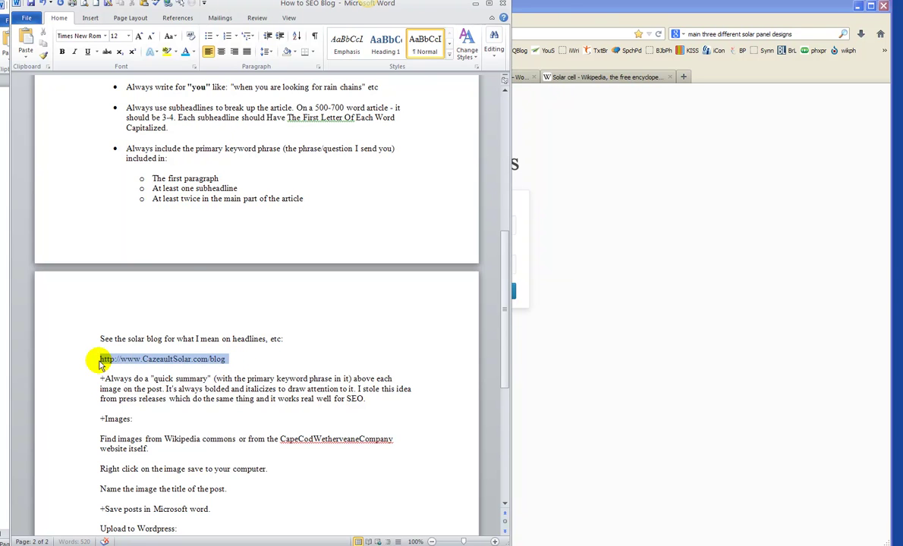
right_click(178, 356)
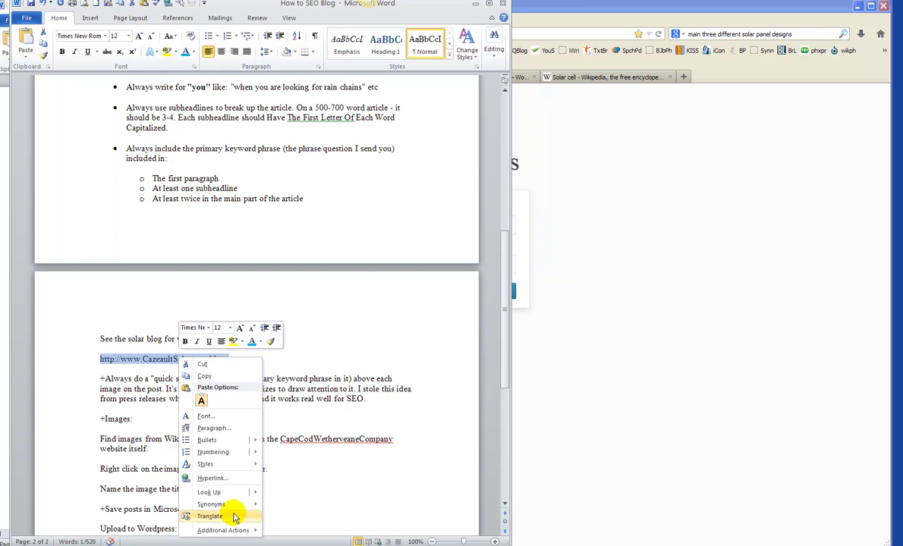
left_click(220, 478)
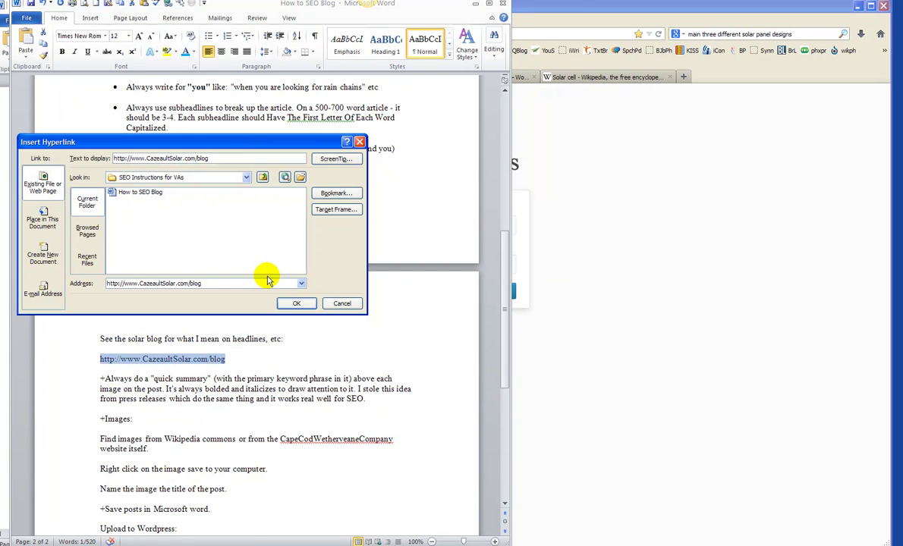
left_click(296, 303)
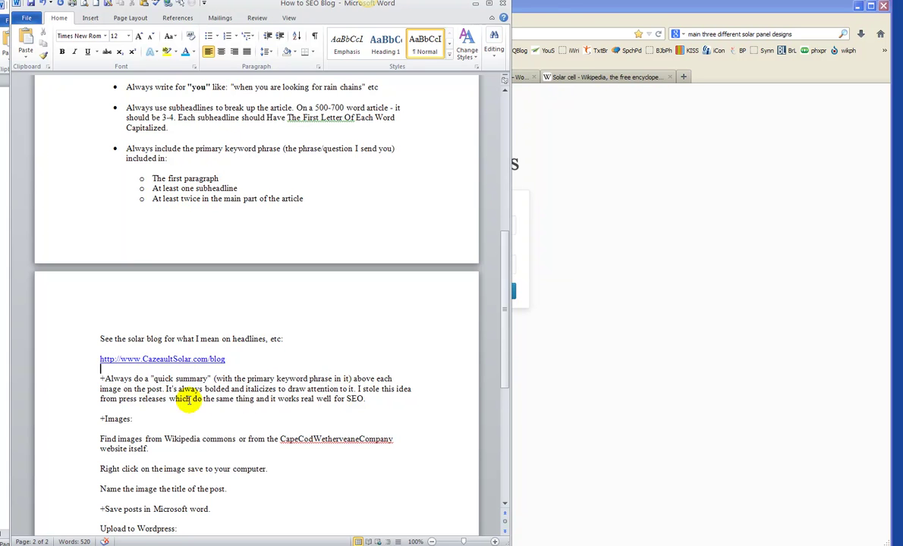
Delete "CapeCodWetherveaneCompany" from the sentence about finding images, so it refers only to the website itself.
scroll(240, 394, "down", 3)
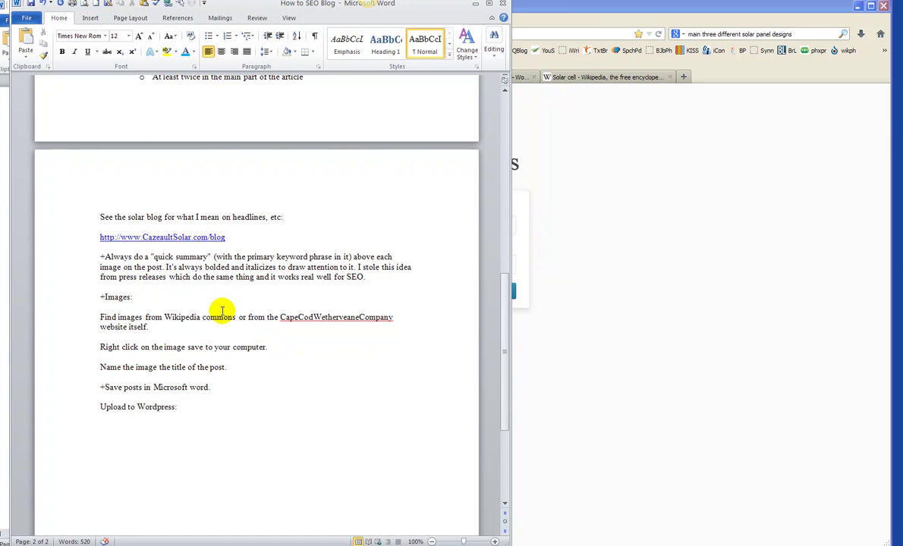
triple_click(101, 297)
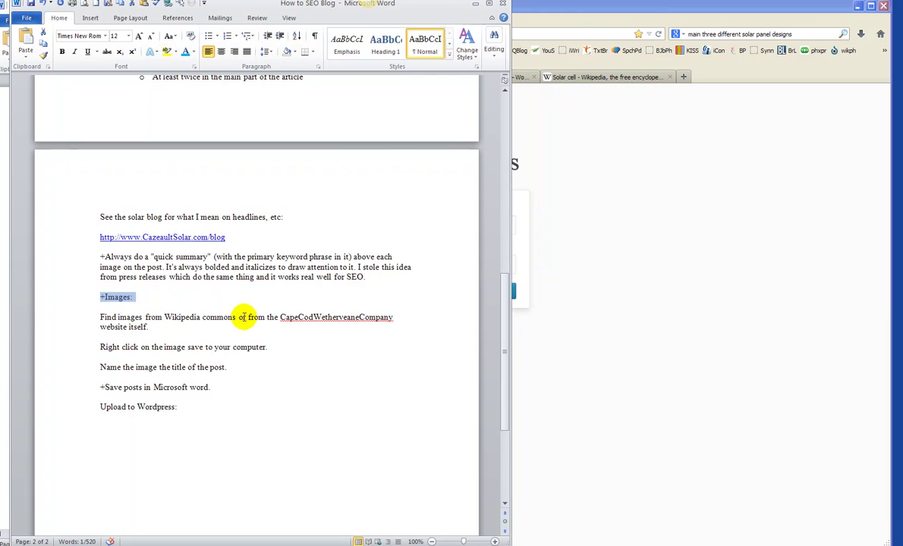
left_click_drag(279, 319, 391, 319)
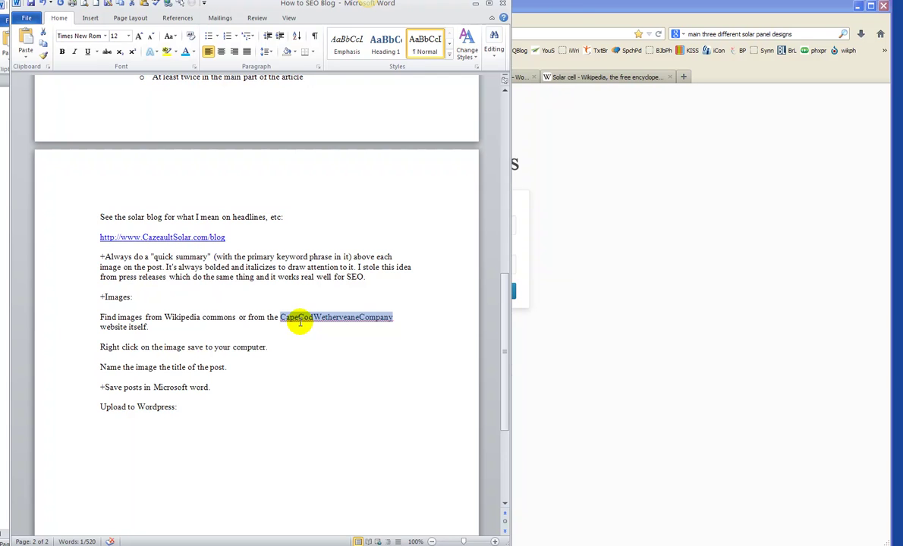
key("Delete")
left_click(331, 317)
double_click(175, 316)
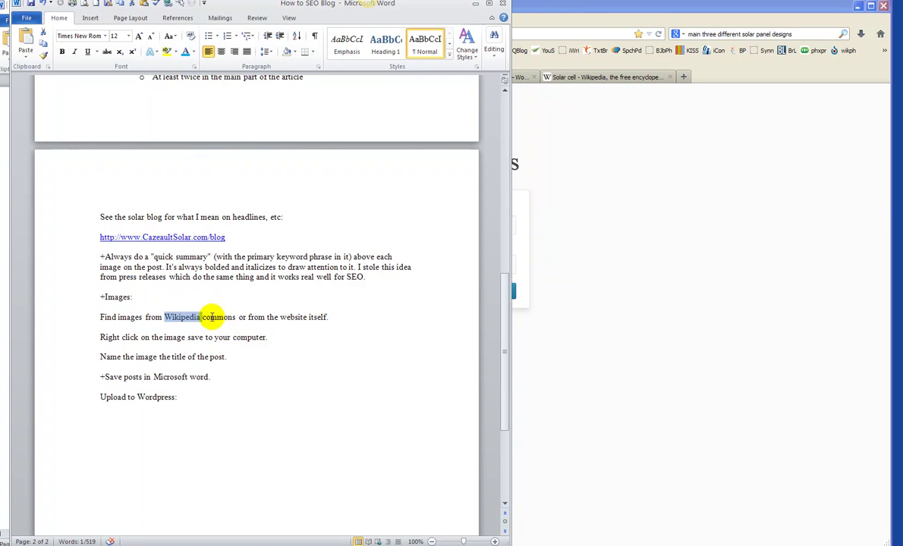
left_click(235, 317)
left_click_drag(235, 317, 162, 317)
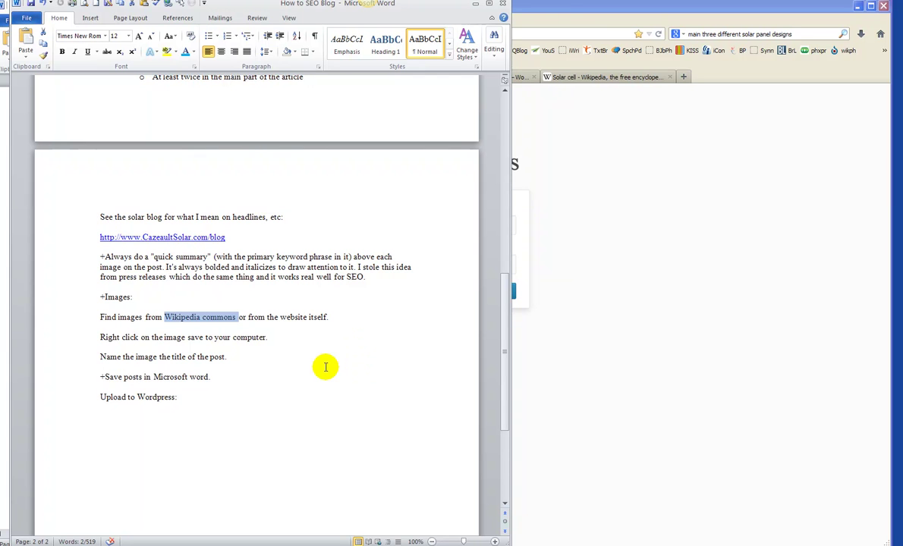
left_click(120, 336)
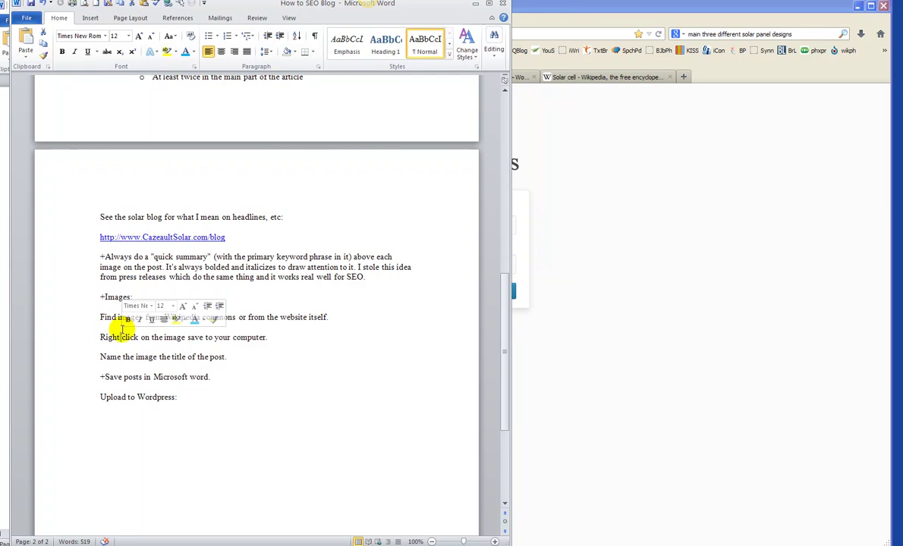
Format the three instruction lines under "+Images:" as a bulleted list.
left_click_drag(100, 317, 122, 356)
left_click(209, 36)
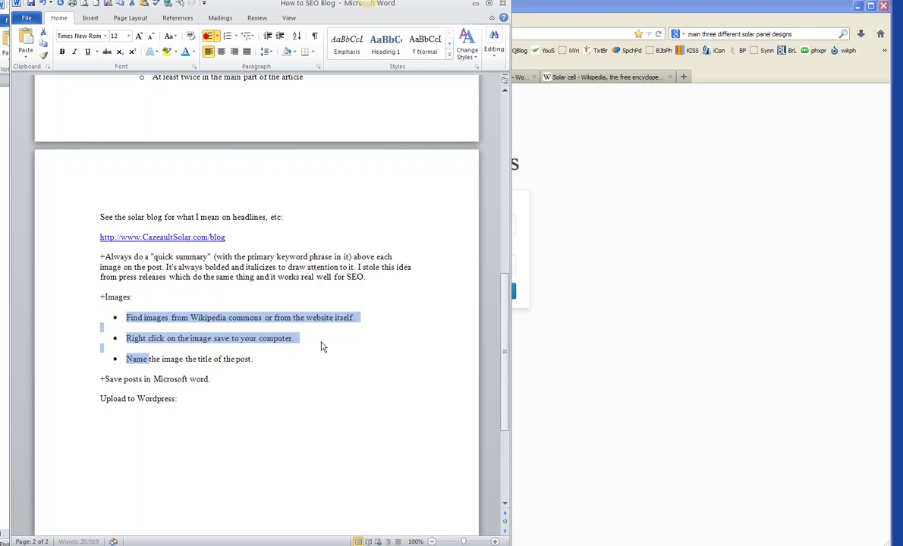
left_click(307, 371)
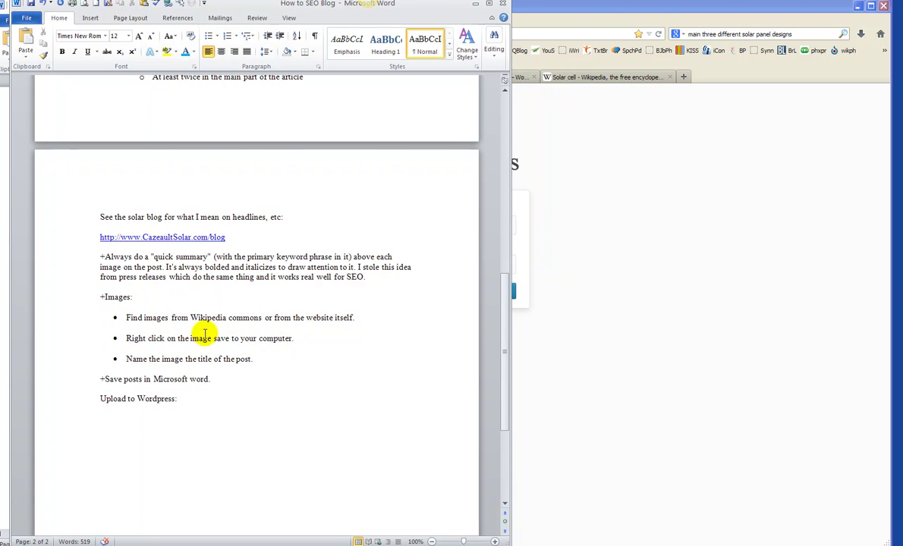
Switch to the "Solar Panels Vs Trees" document and maximize its window.
left_click(5, 215)
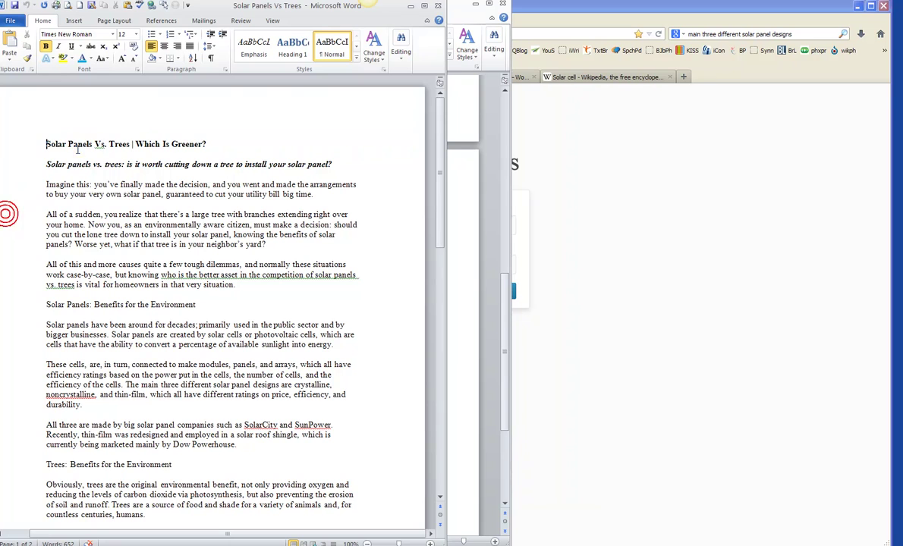
left_click(452, 311)
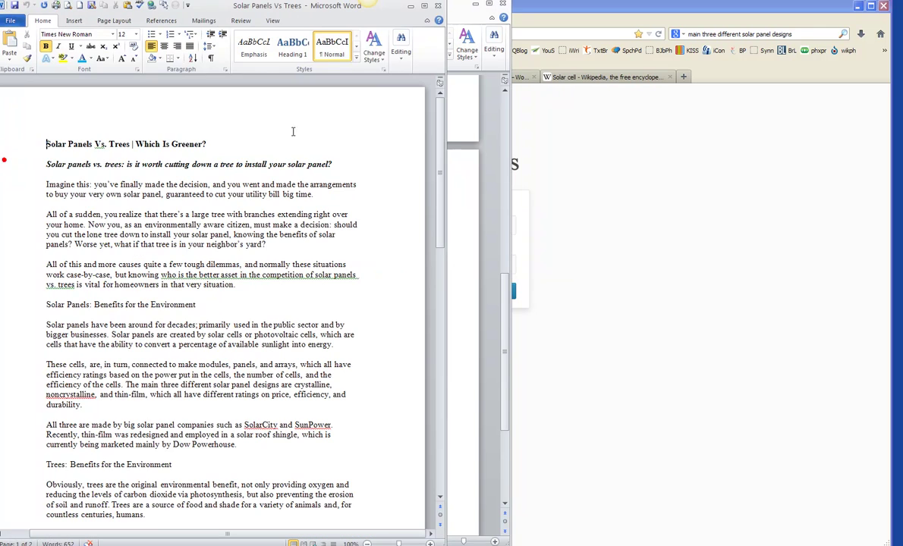
double_click(402, 6)
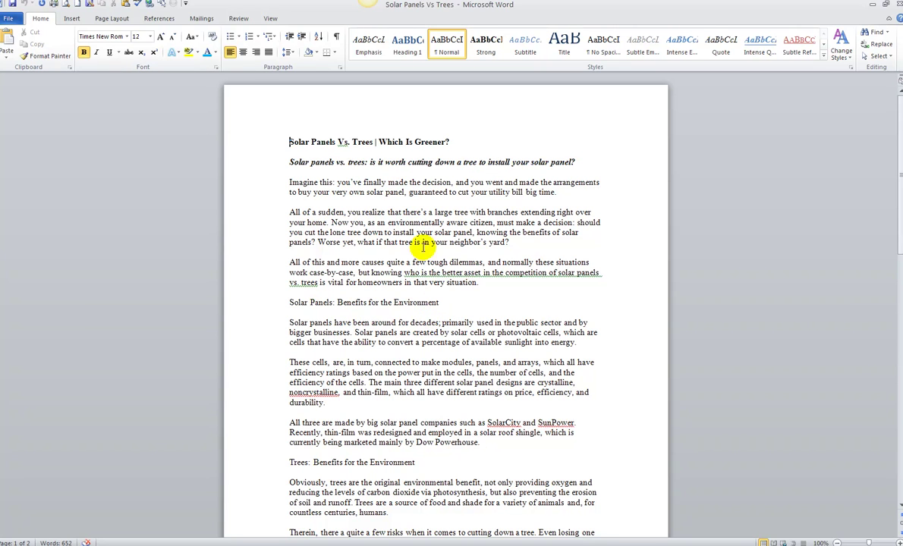
Examine the sample article's title and the bold italic quick summary beneath it, including its opening phrase "Solar panels vs. trees".
triple_click(458, 143)
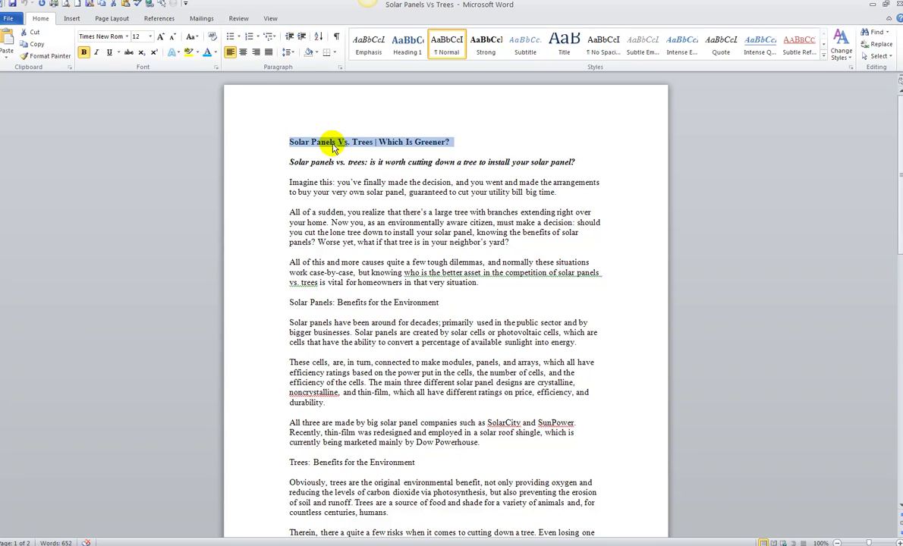
left_click(370, 142)
left_click_drag(362, 142, 582, 164)
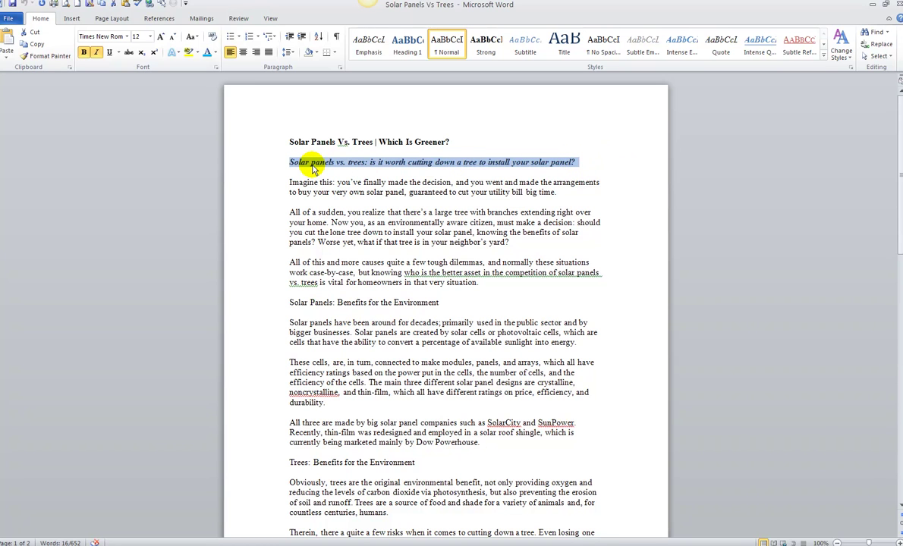
left_click_drag(287, 182, 471, 267)
left_click(339, 155)
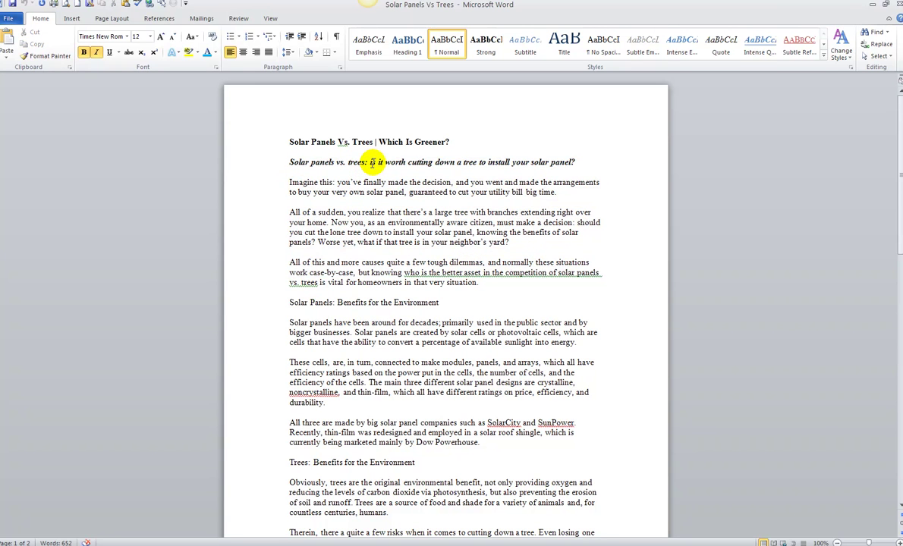
left_click_drag(367, 162, 275, 151)
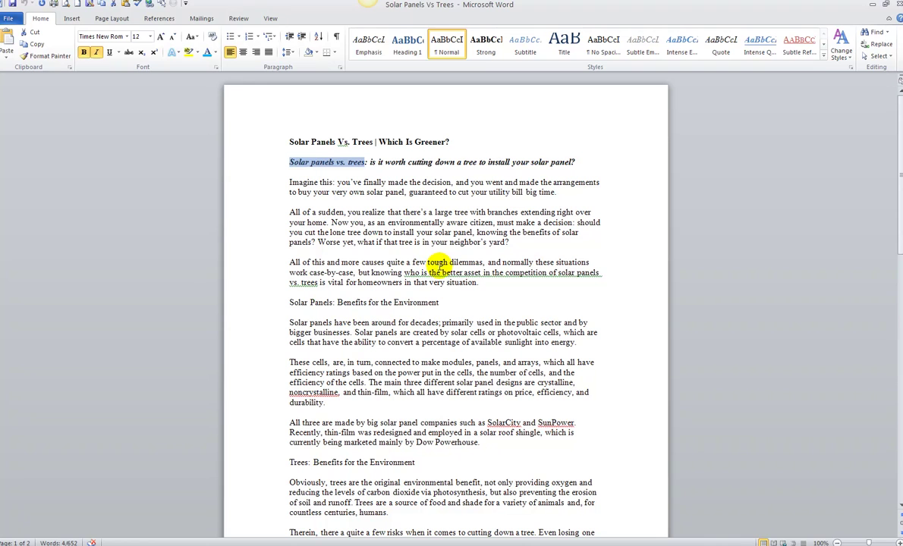
left_click(318, 162)
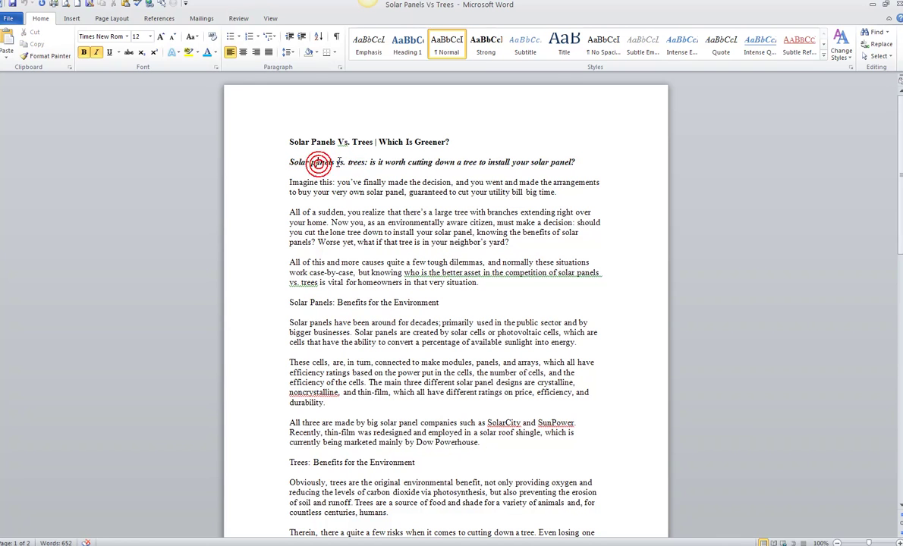
left_click_drag(282, 162, 615, 163)
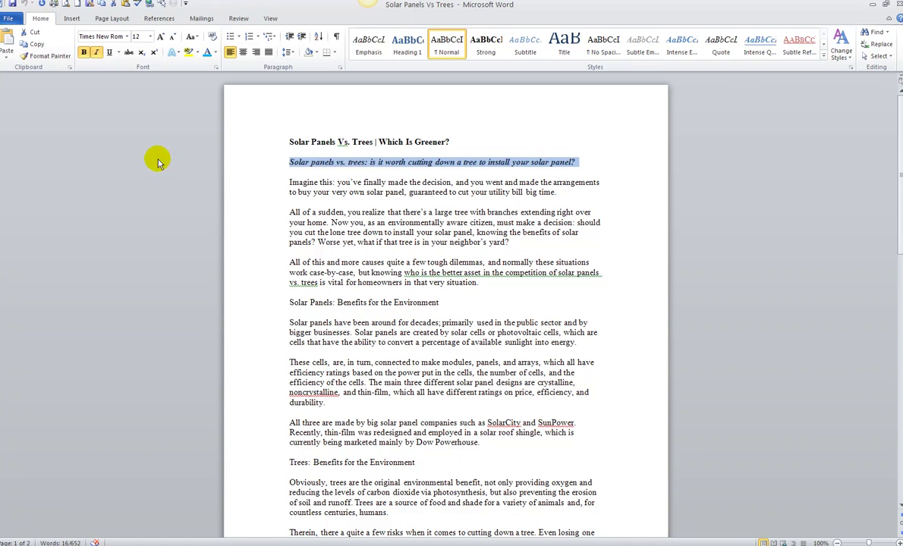
left_click(474, 223)
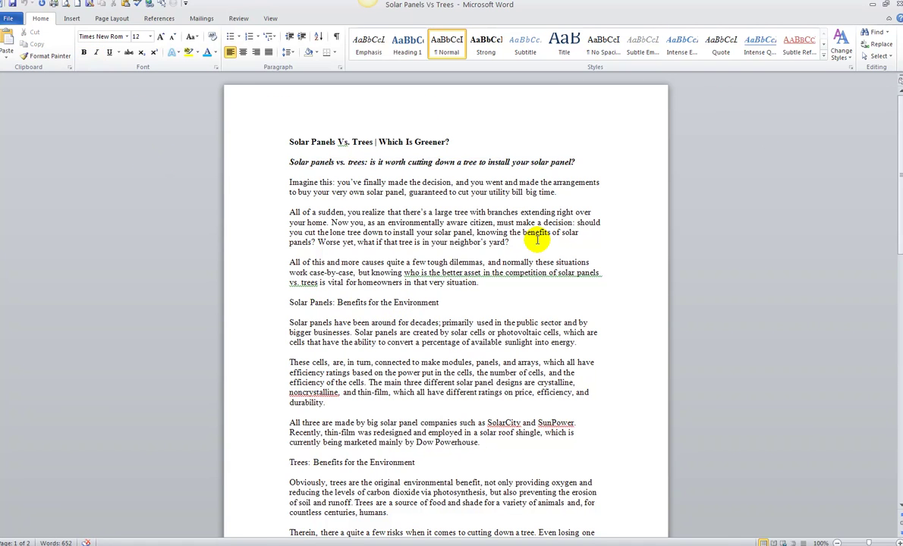
Search the article for "Solar panels vs. trees" and check how the phrase is used in its body text and subheadings.
key("ctrl+f")
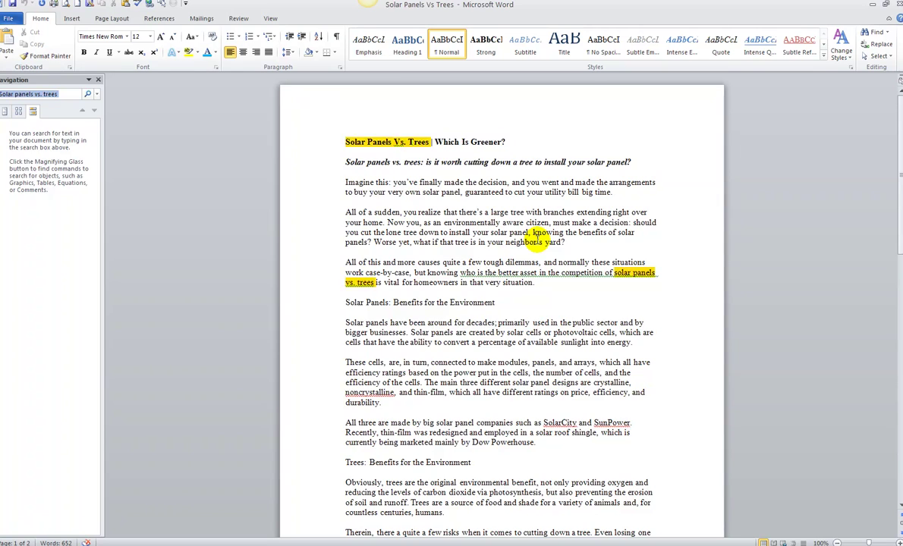
key("Return")
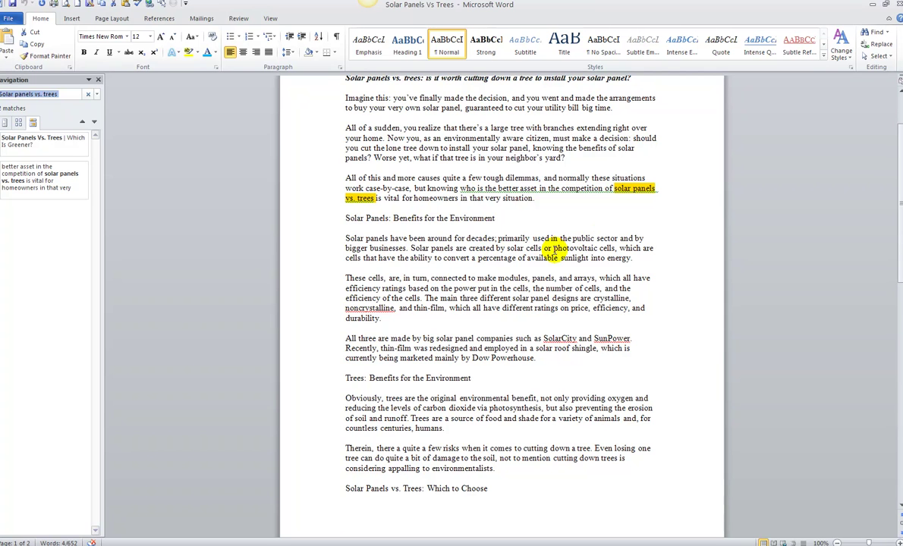
left_click(565, 187)
scroll(567, 185, "up", 3)
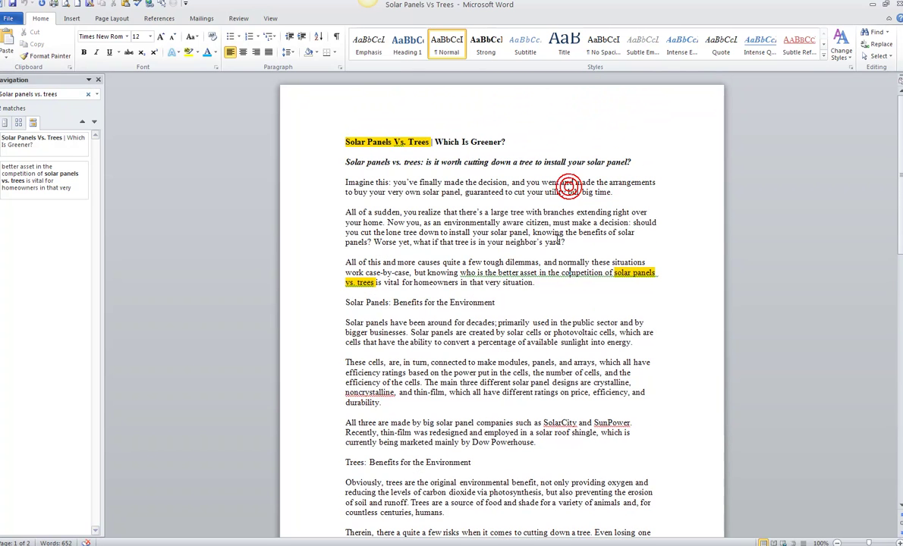
scroll(558, 243, "down", 3)
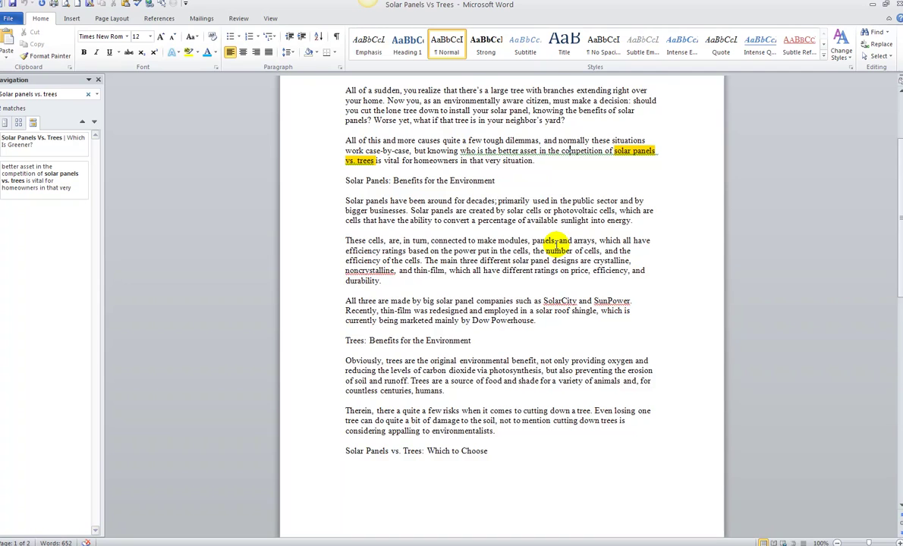
scroll(556, 244, "down", 2)
left_click_drag(423, 390, 334, 390)
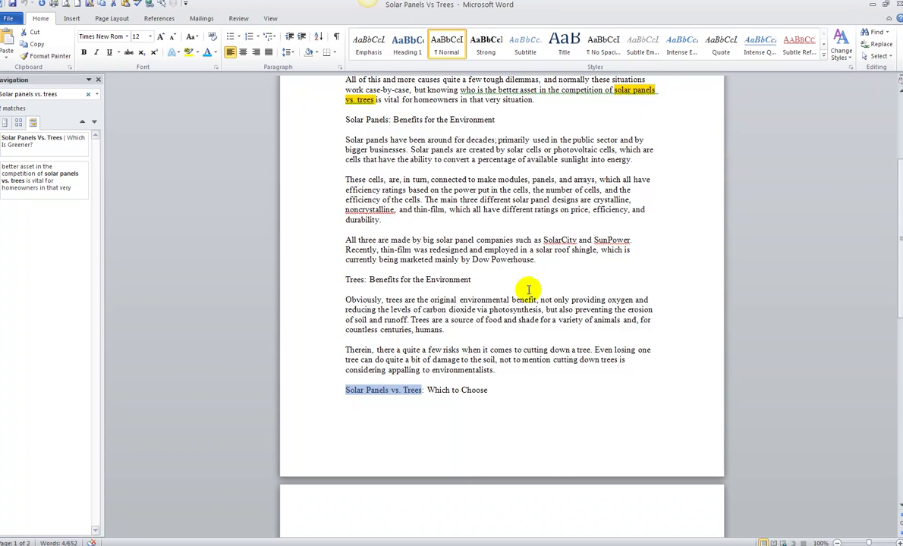
scroll(534, 296, "down", 8)
scroll(533, 296, "down", 2)
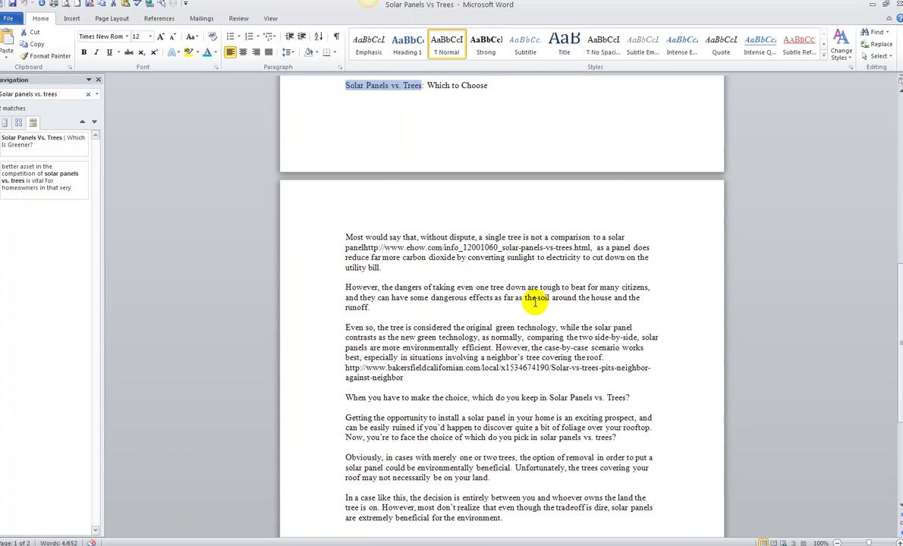
scroll(536, 298, "down", 4)
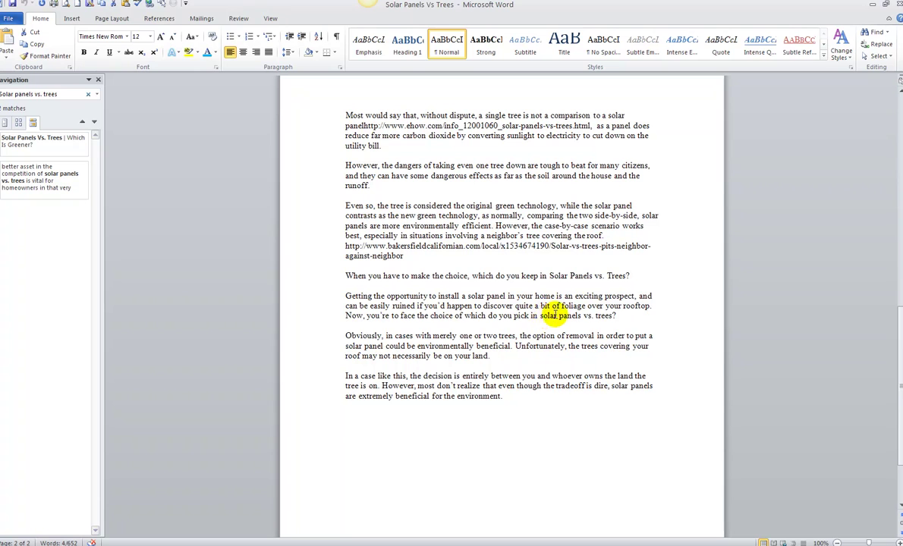
left_click_drag(539, 315, 611, 316)
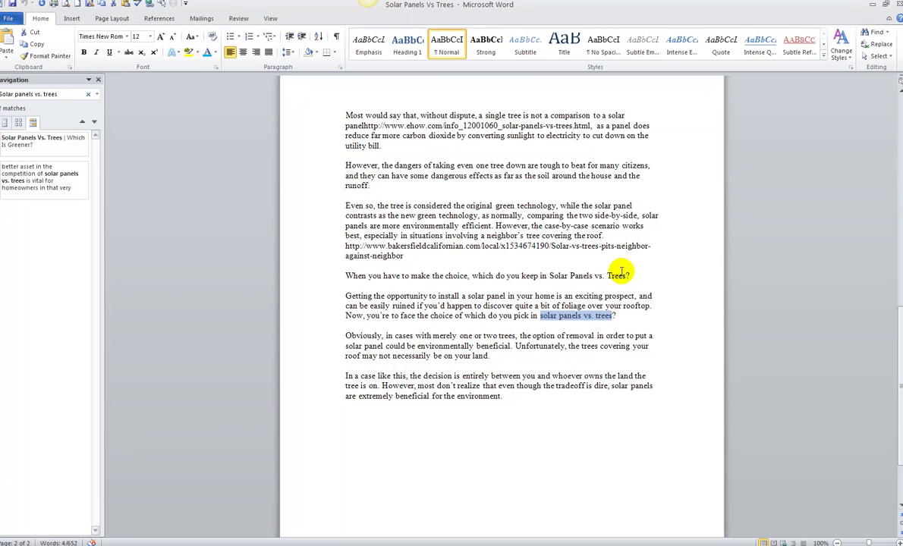
left_click_drag(627, 275, 549, 276)
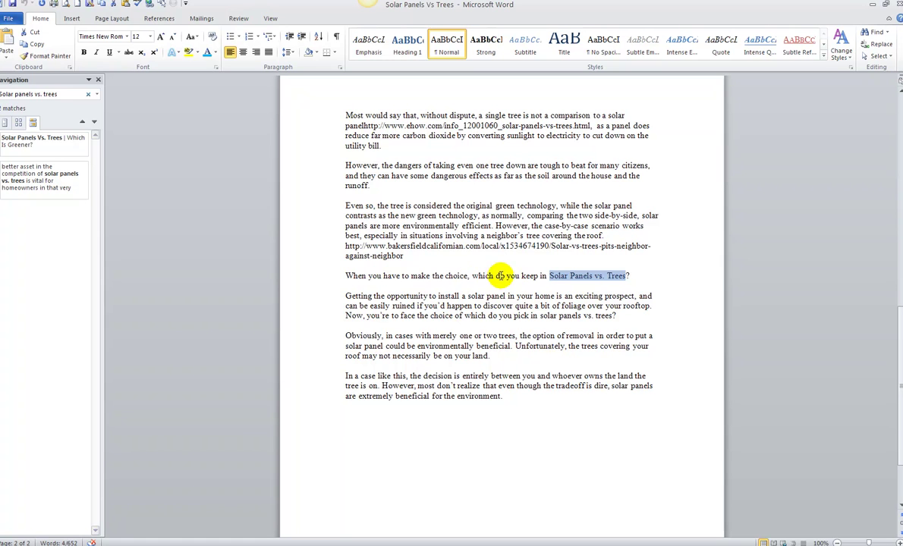
Shorten the page 2 subheading by replacing "When you have to make the choice, which" with "Which".
left_click_drag(494, 275, 358, 277)
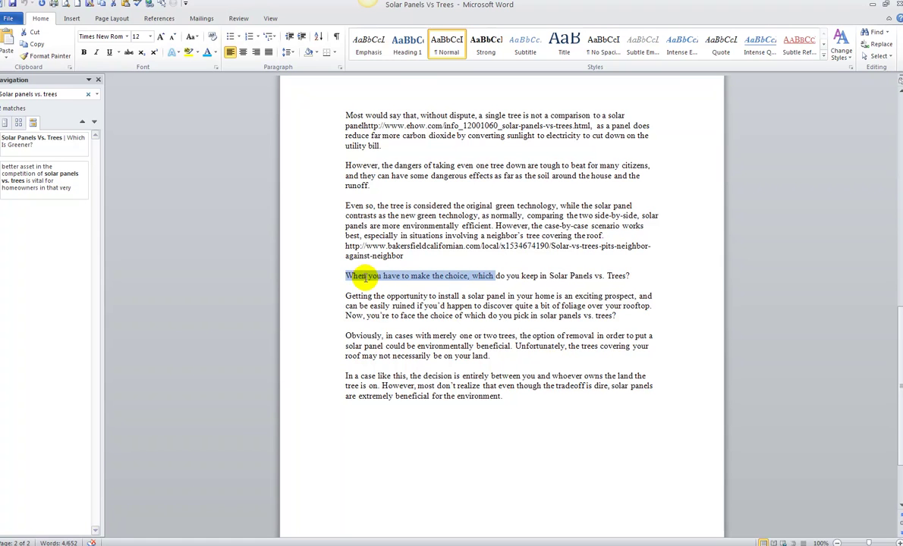
key("BackSpace")
key("BackSpace")
key("BackSpace")
key("BackSpace")
key("BackSpace")
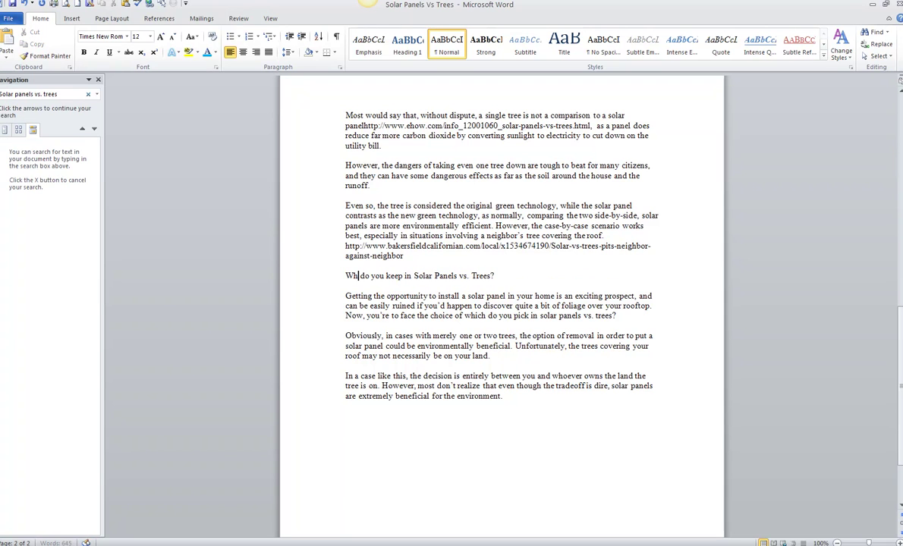
type("hich")
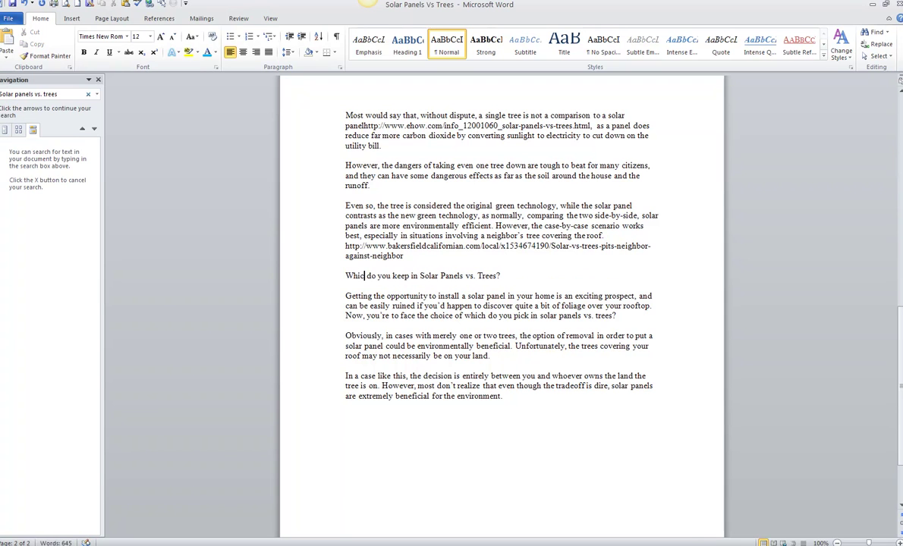
Capitalize the words "Do You Keep In" in the page 2 subheading about solar panels vs. trees.
key("BackSpace")
type("D")
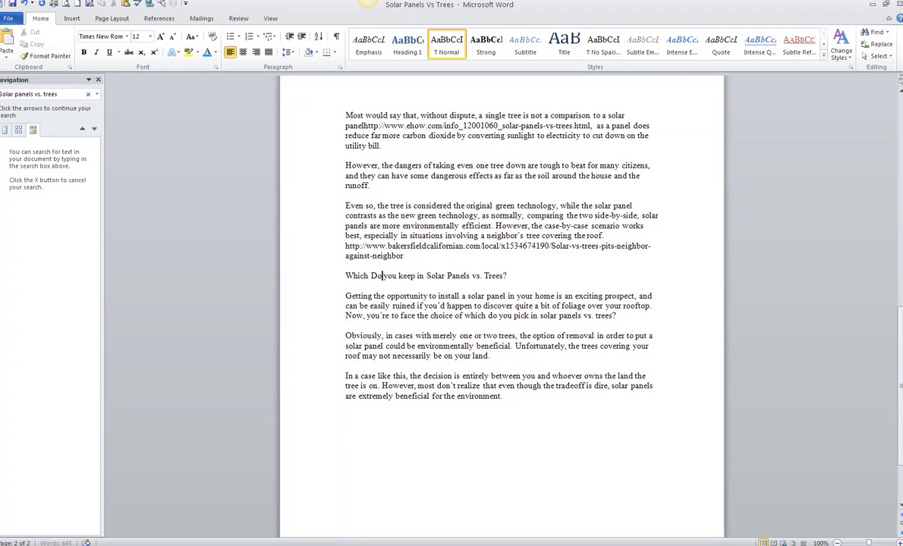
key("BackSpace")
type("Y")
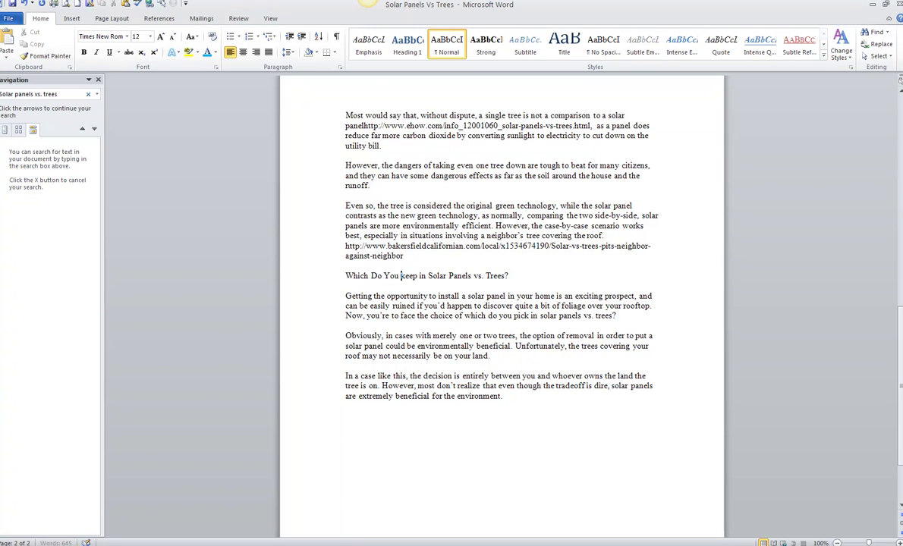
key("BackSpace")
type("K")
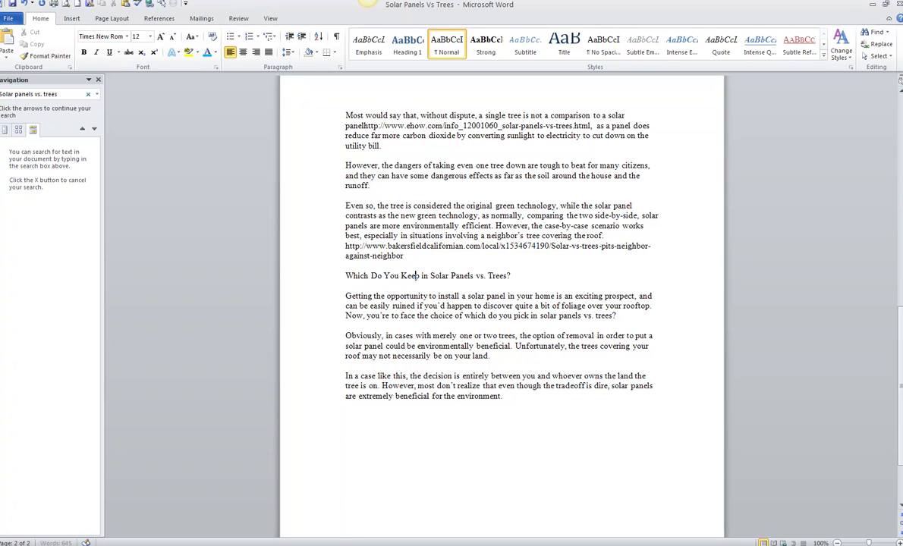
key("BackSpace")
type("I")
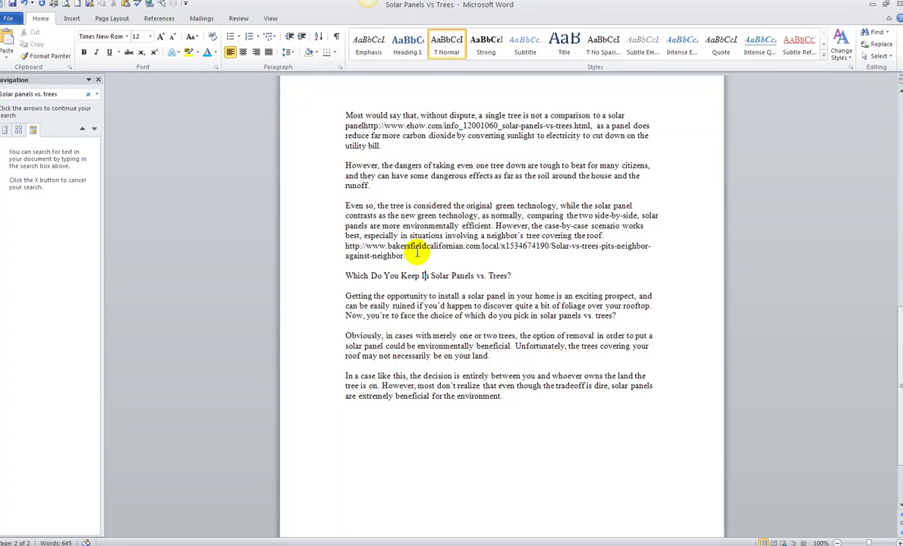
Review the article's title for its keyword phrase, vertical divider and "Which Is Greener?" part, and compare the start of the summary line.
scroll(518, 289, "up", 6)
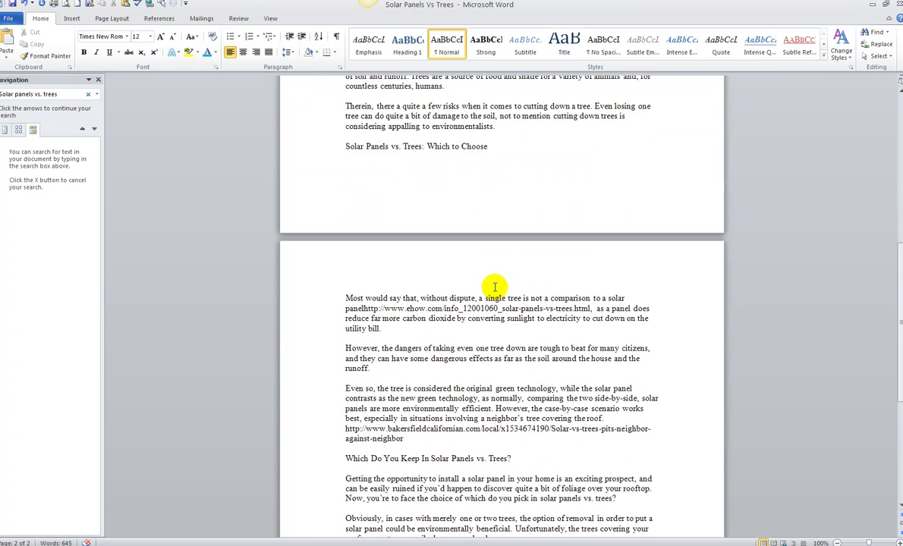
left_click(451, 207)
scroll(455, 228, "up", 5)
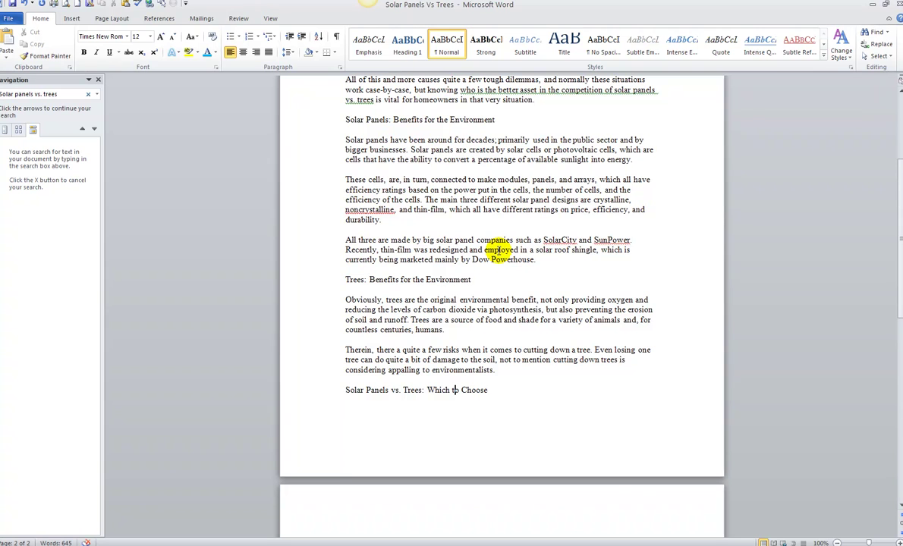
scroll(429, 281, "up", 5)
left_click(434, 298)
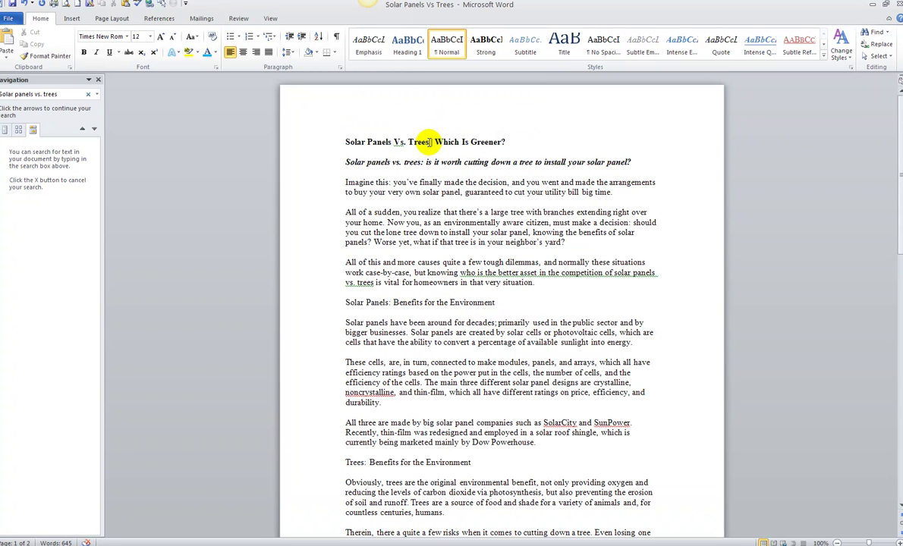
left_click_drag(429, 141, 343, 143)
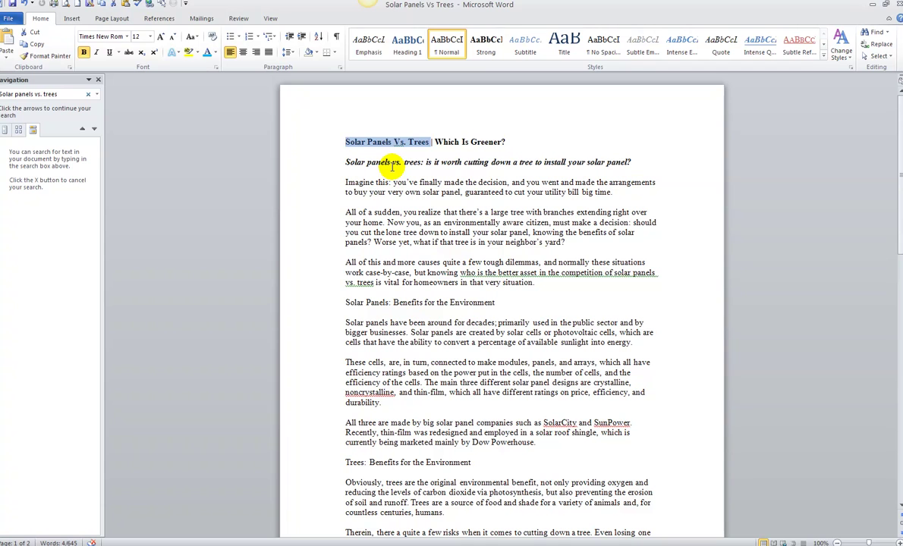
left_click(483, 141)
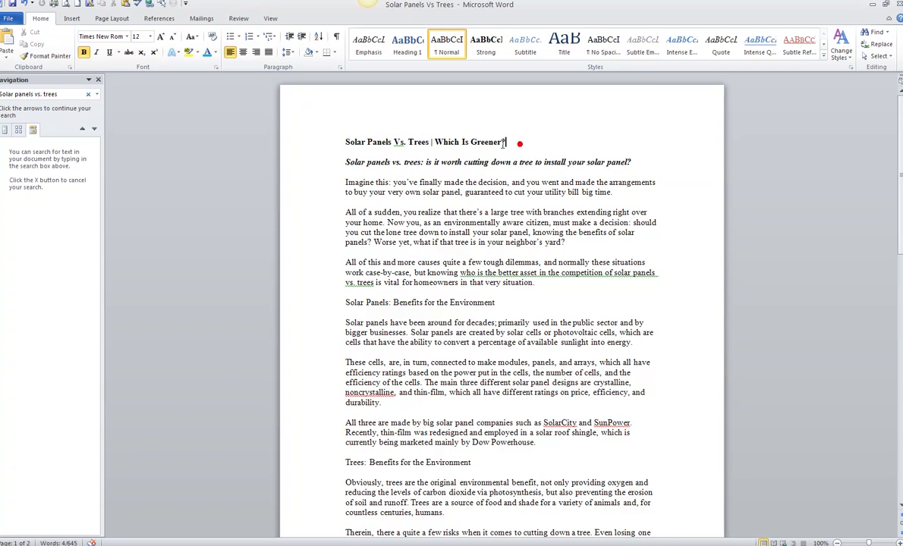
left_click(429, 142)
left_click_drag(430, 142, 434, 142)
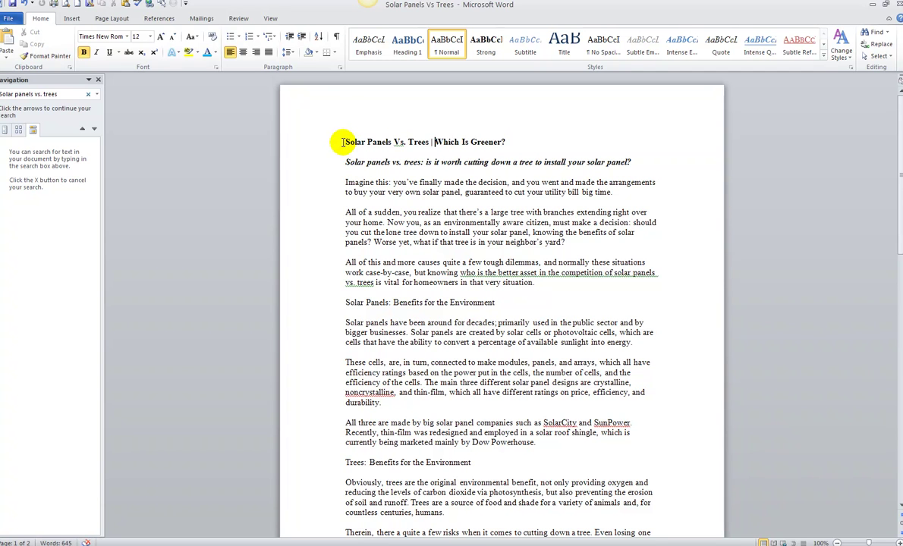
left_click_drag(343, 142, 504, 142)
left_click(432, 144)
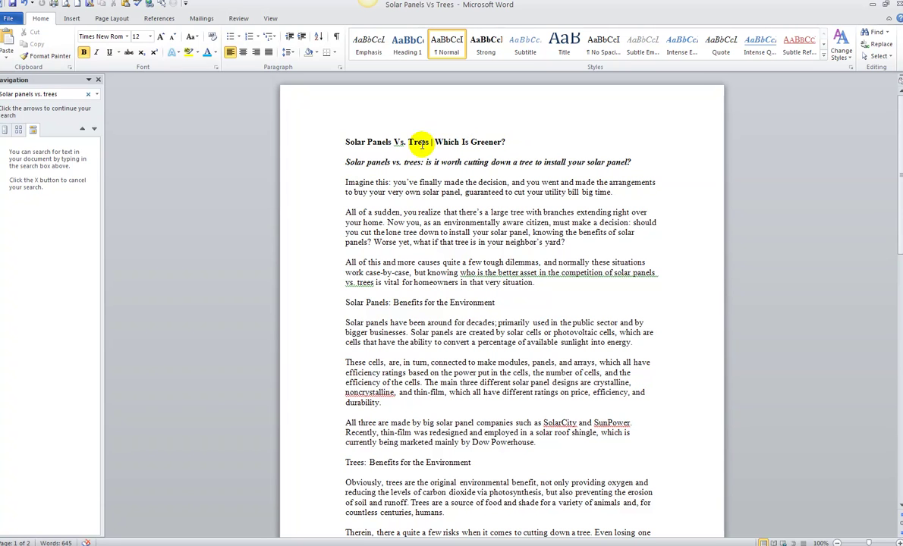
left_click(319, 141)
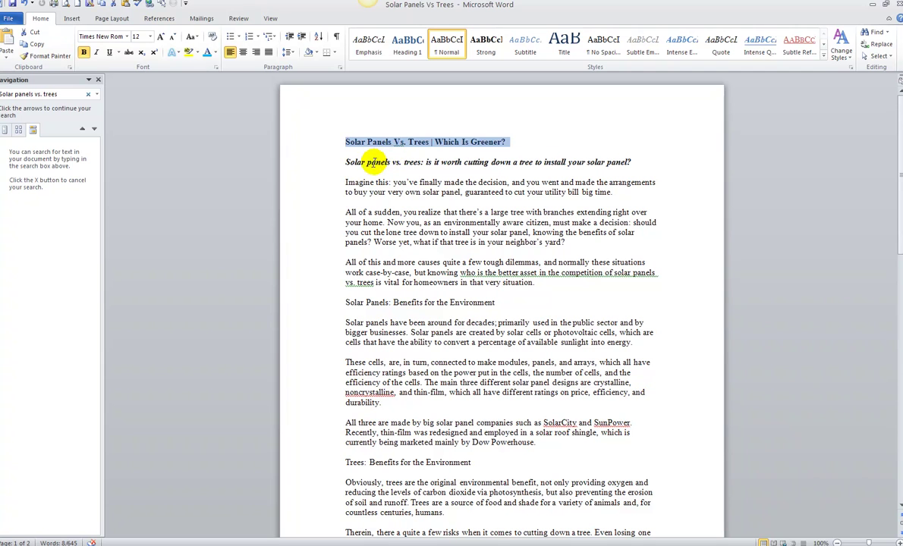
left_click_drag(345, 162, 432, 162)
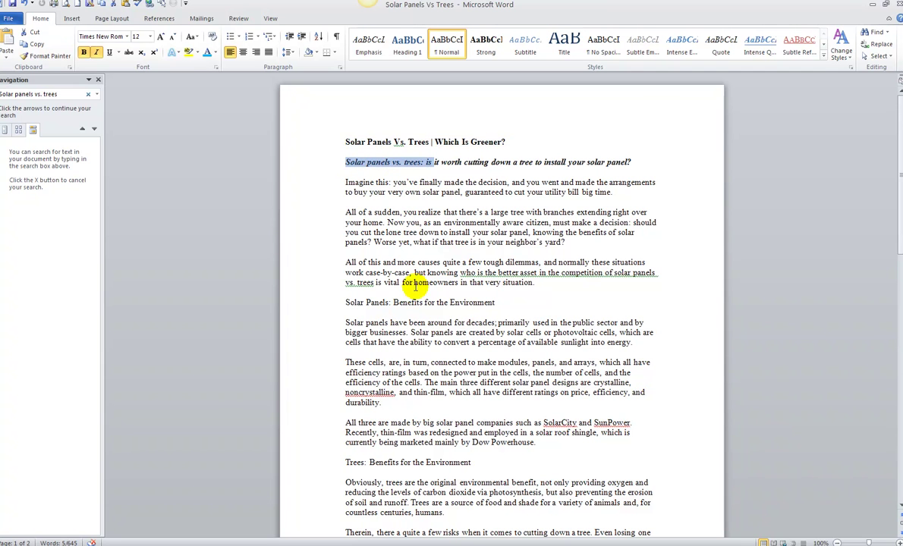
Insert a space between "panel" and the ehow.com web address in the first paragraph of page 2.
scroll(423, 401, "down", 6)
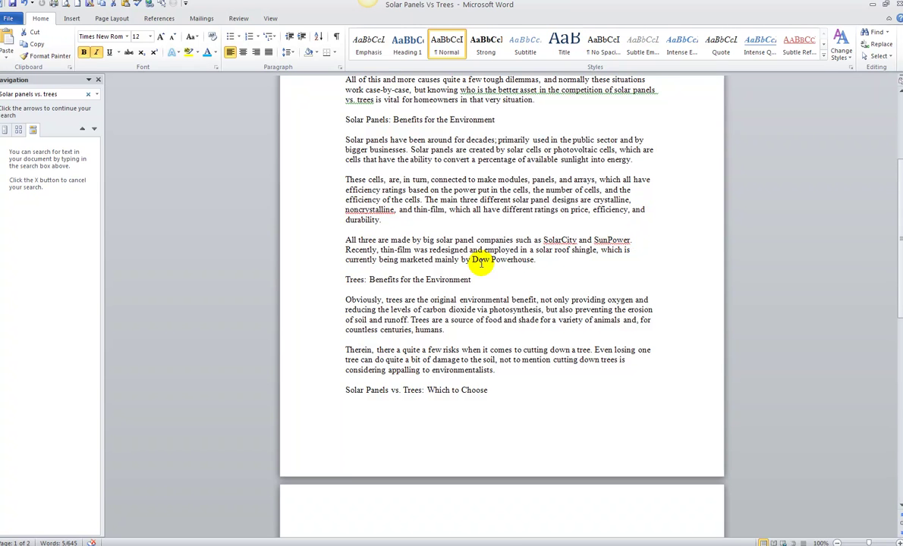
scroll(480, 262, "down", 6)
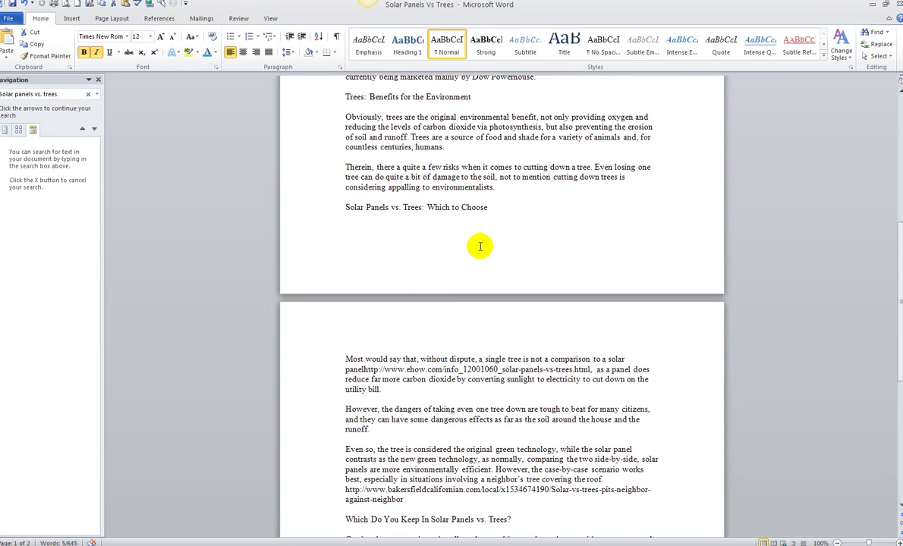
scroll(480, 247, "down", 4)
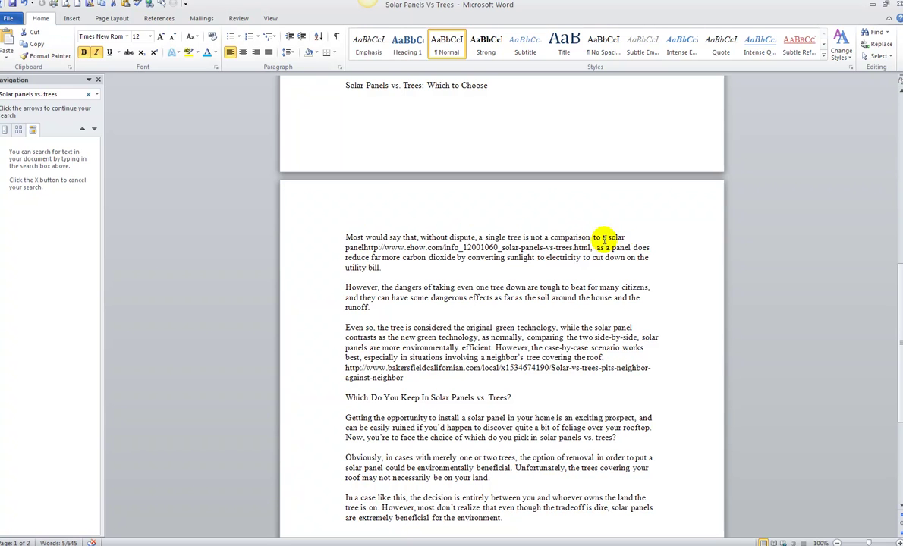
left_click(365, 247)
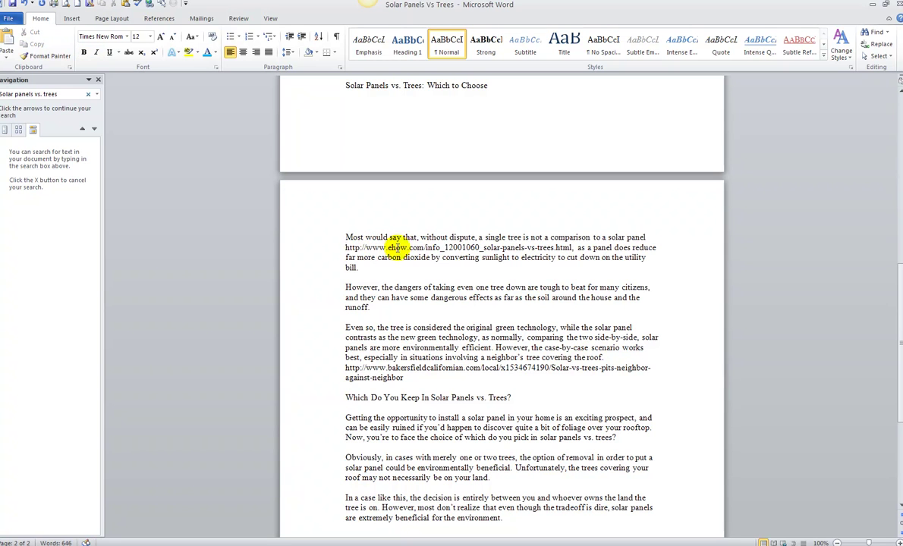
Review the two source web addresses in the page 2 text, the ehow.com one and the bakersfieldcalifornian.com one.
left_click_drag(570, 247, 348, 248)
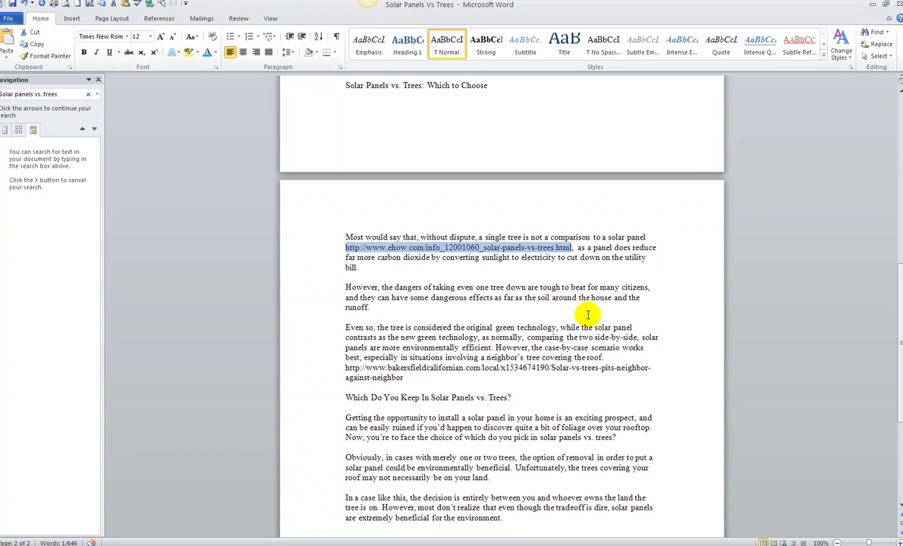
scroll(587, 313, "down", 2)
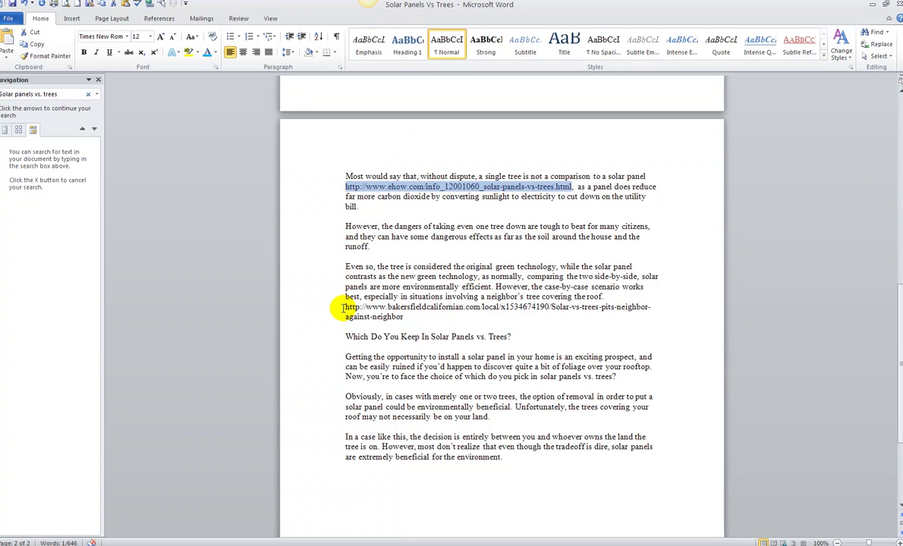
left_click_drag(345, 307, 410, 316)
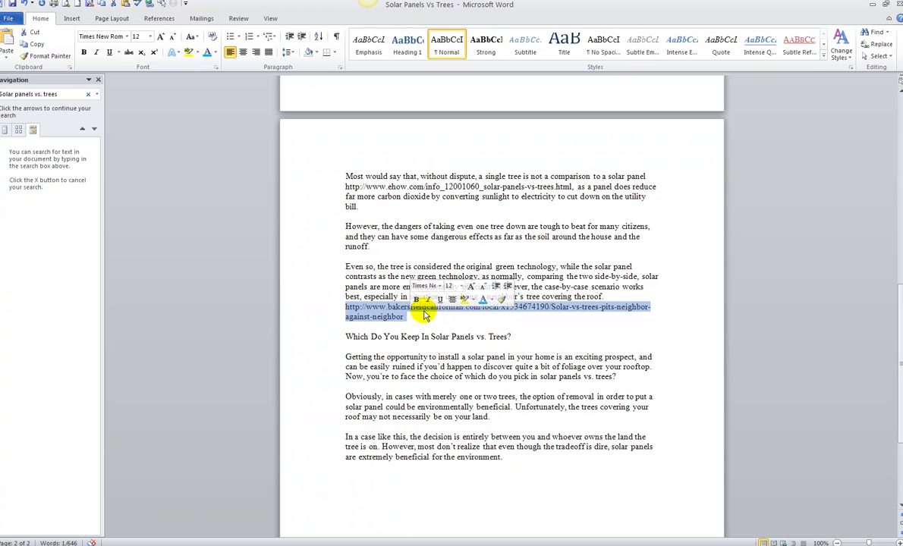
left_click(599, 273)
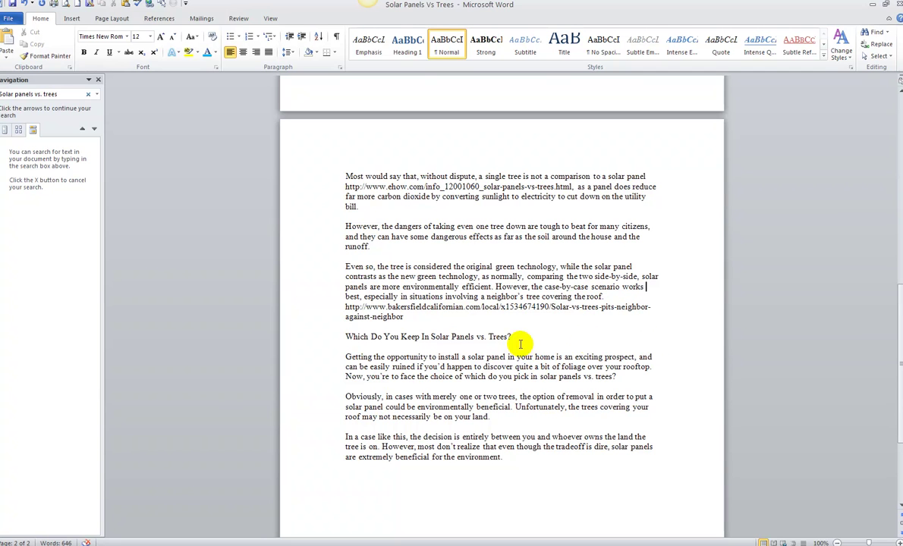
Copy the entire text of the "Solar Panels Vs Trees" article.
scroll(534, 341, "up", 10)
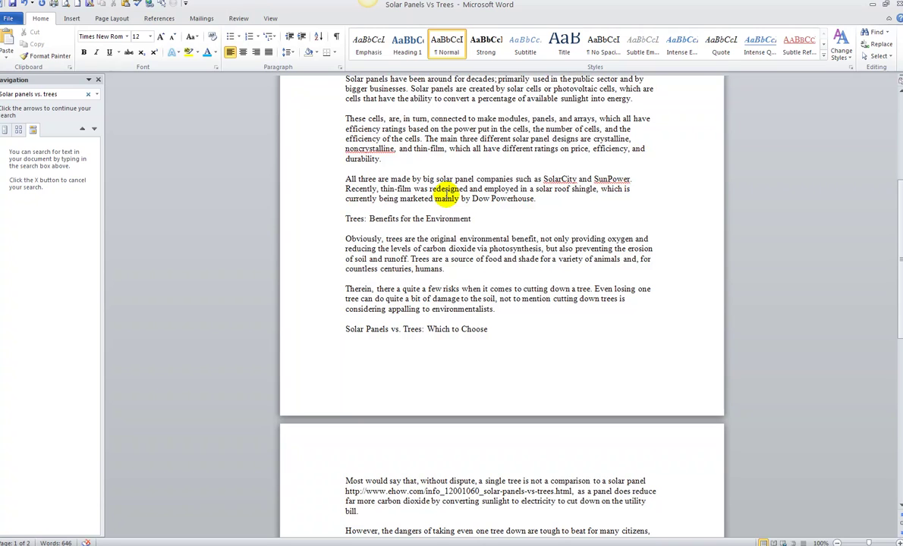
key("ctrl+a")
right_click(414, 178)
left_click(429, 195)
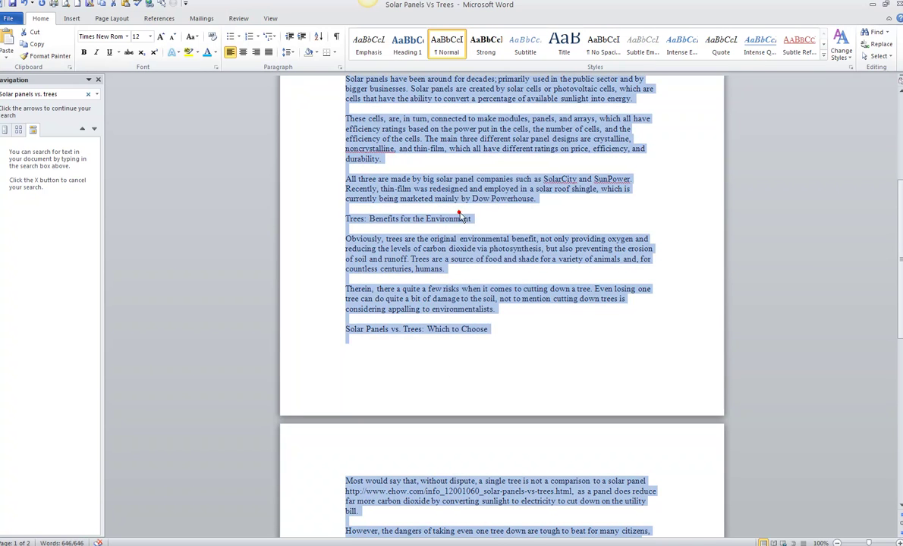
Switch to the WordPress login page in Firefox and log in with the username and password already filled in.
left_click(873, 5)
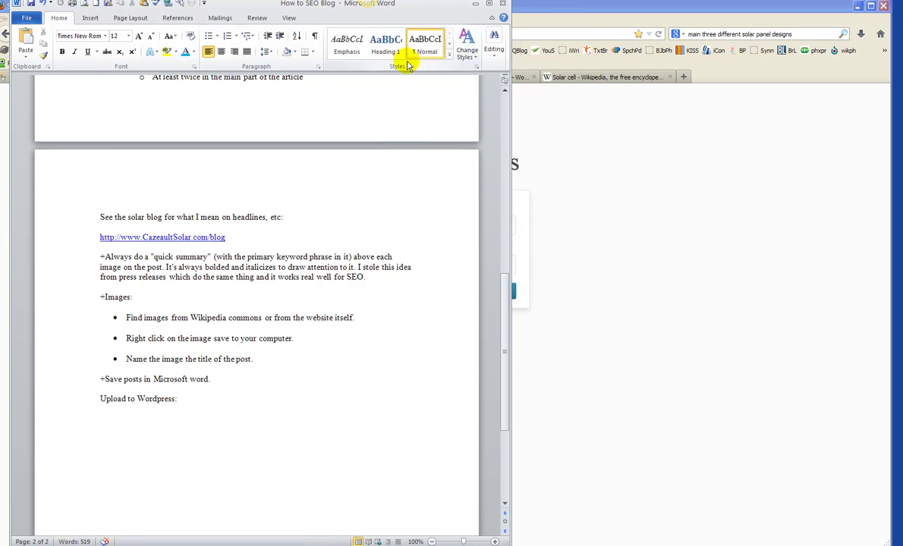
left_click(475, 4)
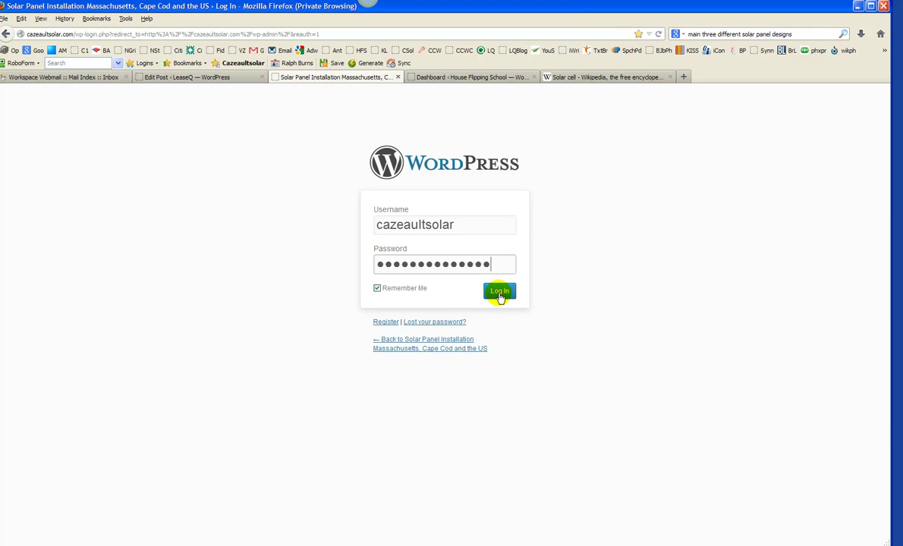
double_click(460, 225)
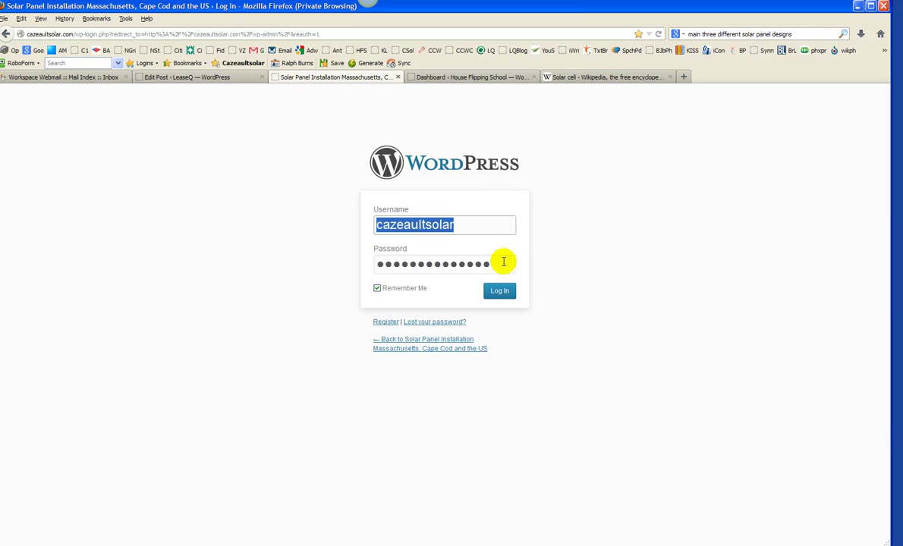
double_click(486, 263)
left_click(607, 274)
left_click(502, 296)
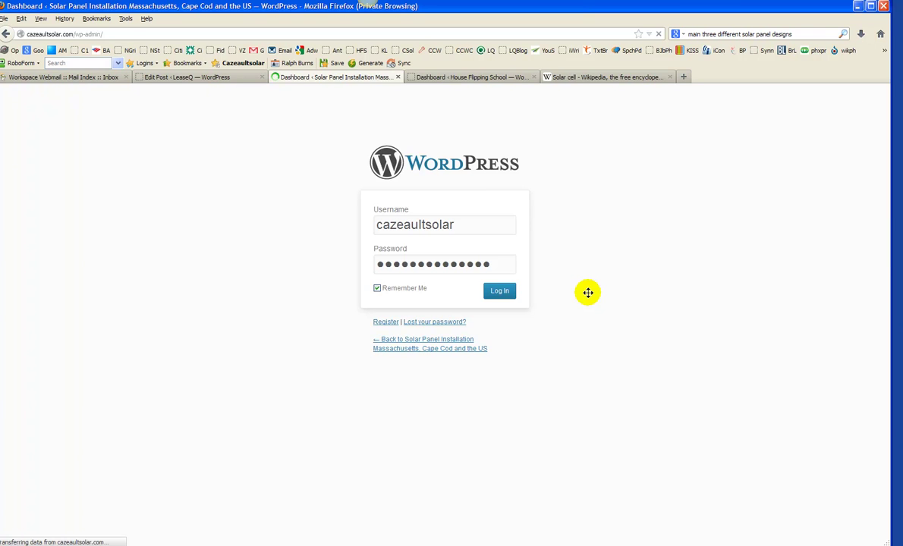
Start a new blog post from the WordPress dashboard.
left_click(40, 174)
mouse_move(39, 175)
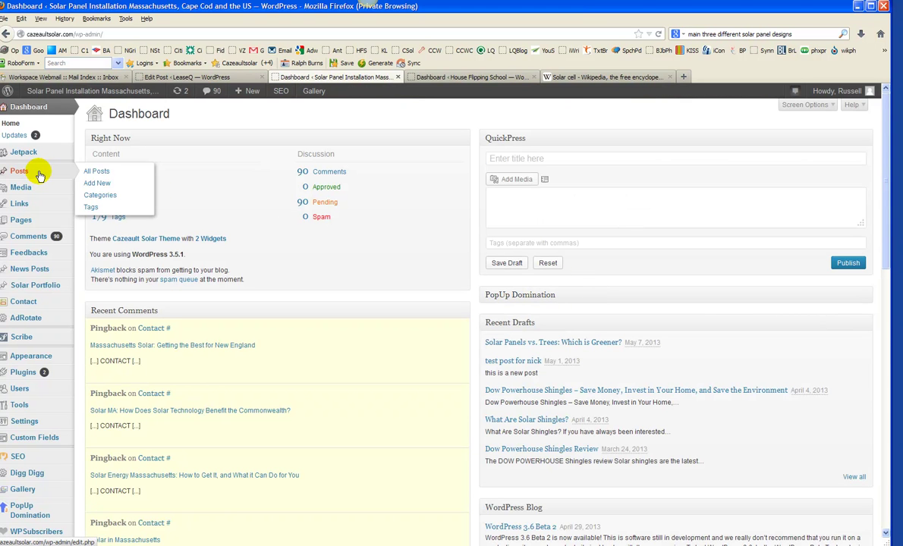
left_click(102, 184)
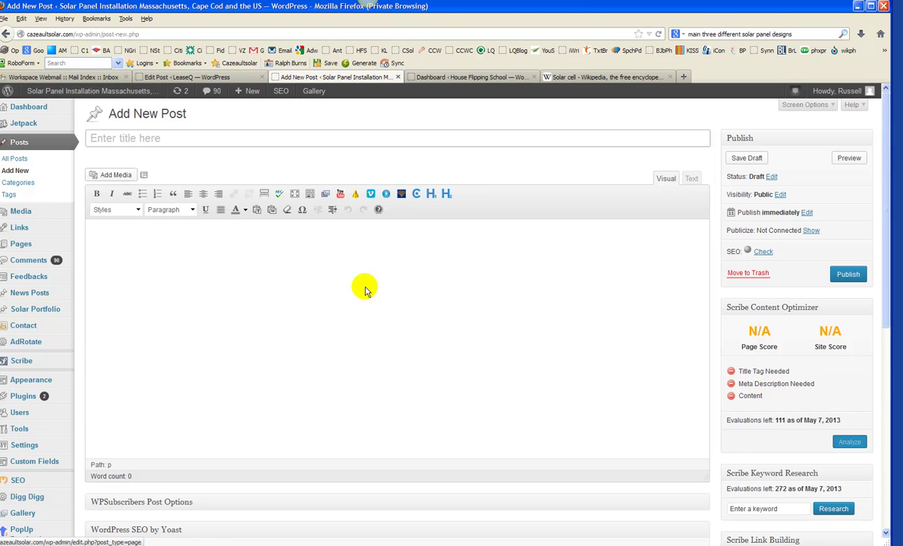
Compare the post editor's Text and Visual modes, return to Visual, and toggle the second row of formatting tools off and on.
left_click(93, 232)
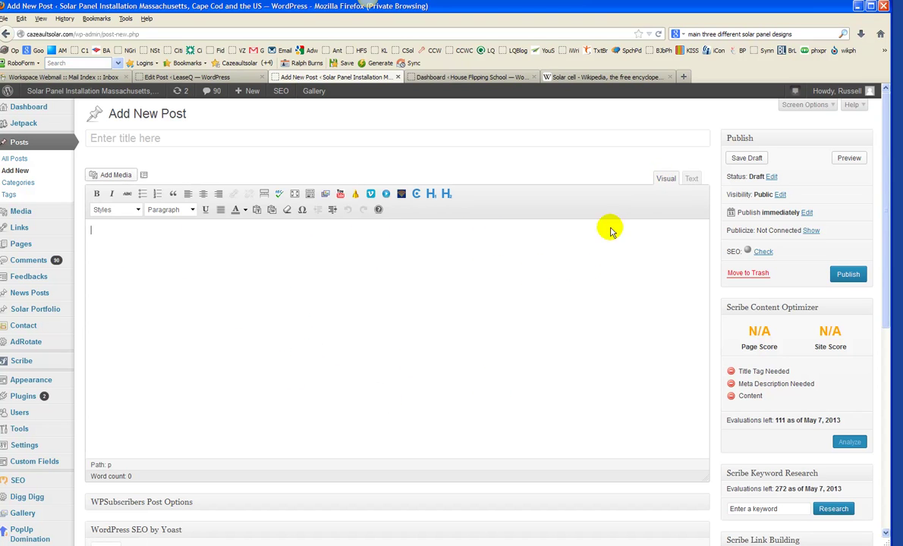
left_click(692, 180)
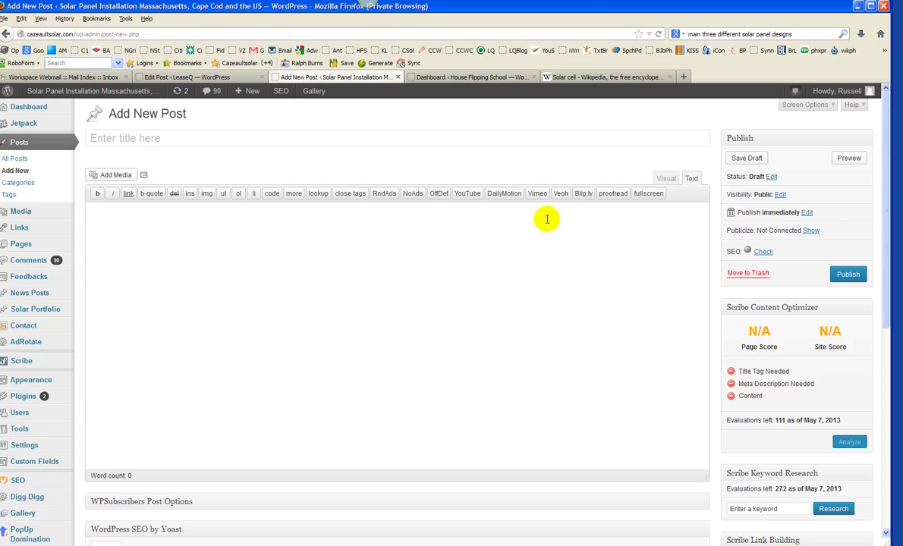
left_click(665, 180)
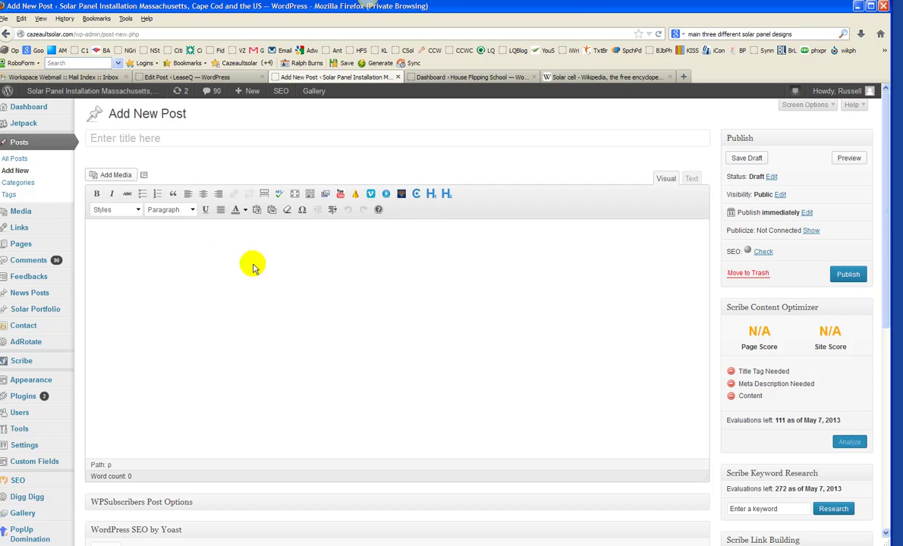
left_click(91, 233)
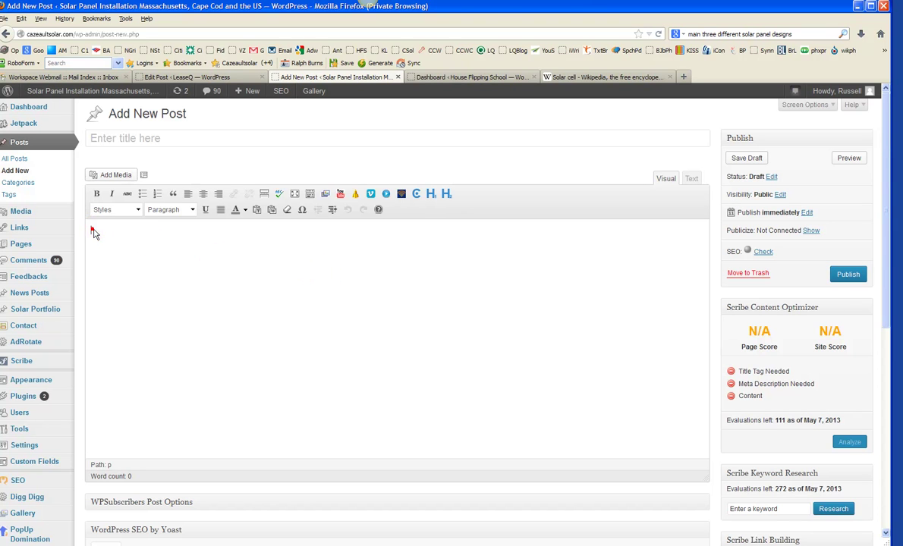
left_click(310, 194)
left_click(310, 195)
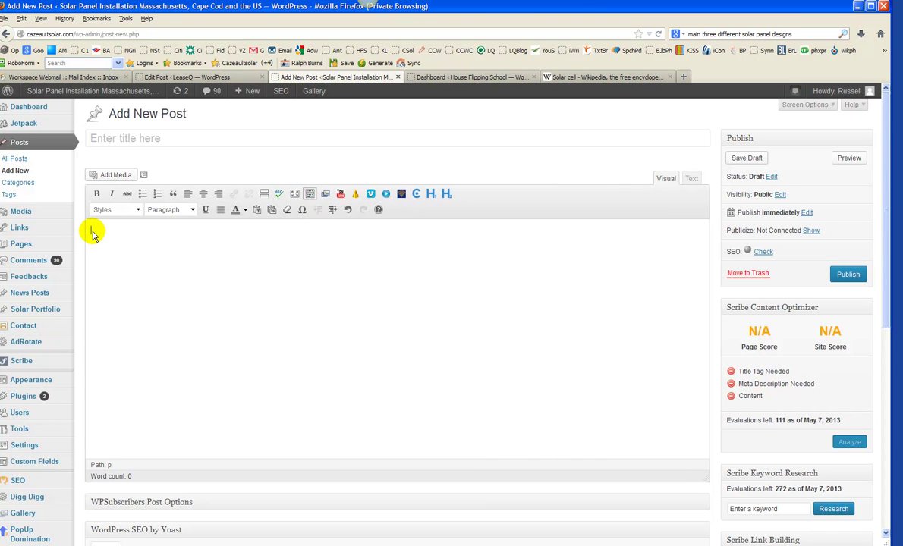
Paste the copied article into the editor's Paste from Word dialog.
left_click(272, 211)
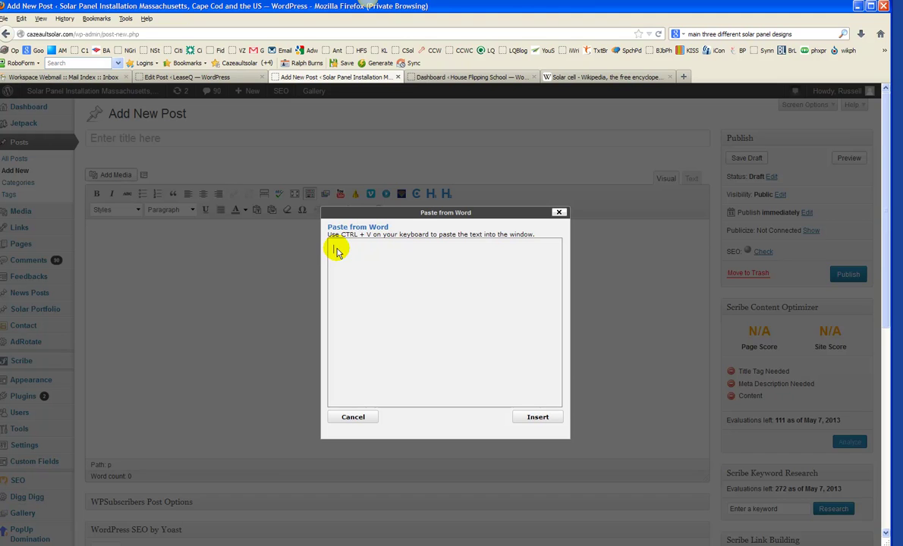
right_click(337, 251)
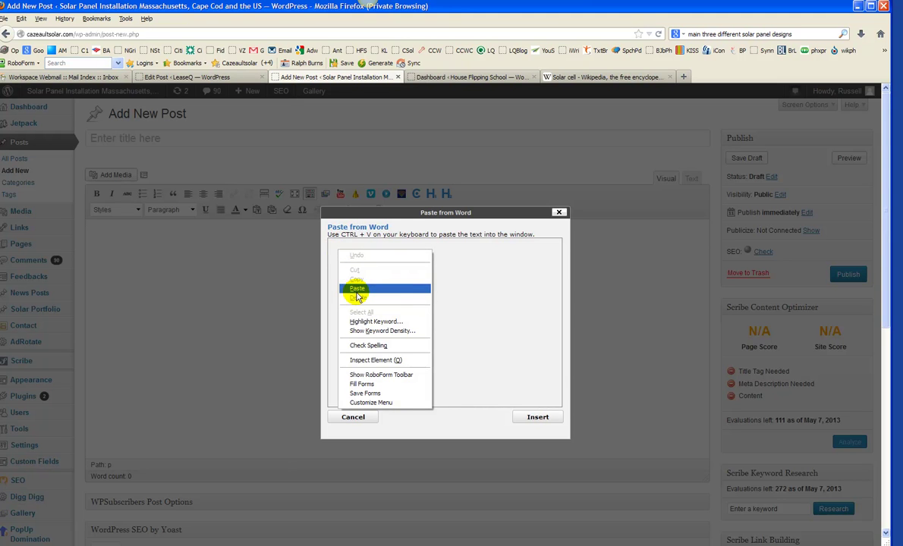
left_click(356, 293)
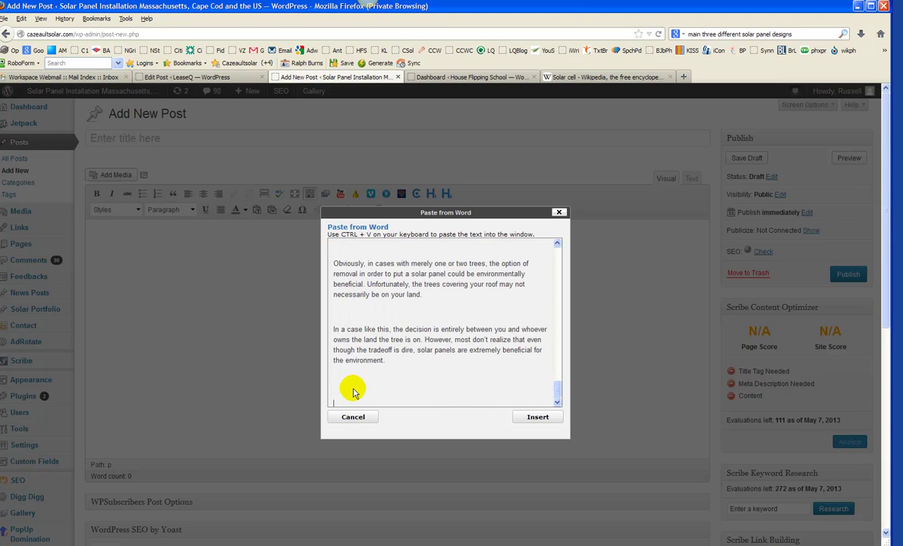
Delete the blank lines at the end of the pasted article and around the "Which Do You Keep In Solar Panels vs. Trees?" heading and paragraphs.
key("BackSpace")
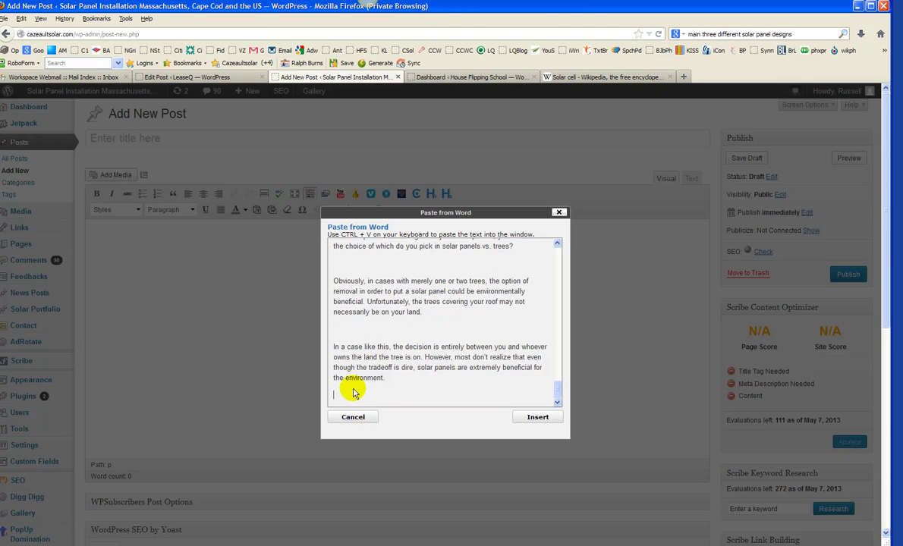
key("BackSpace")
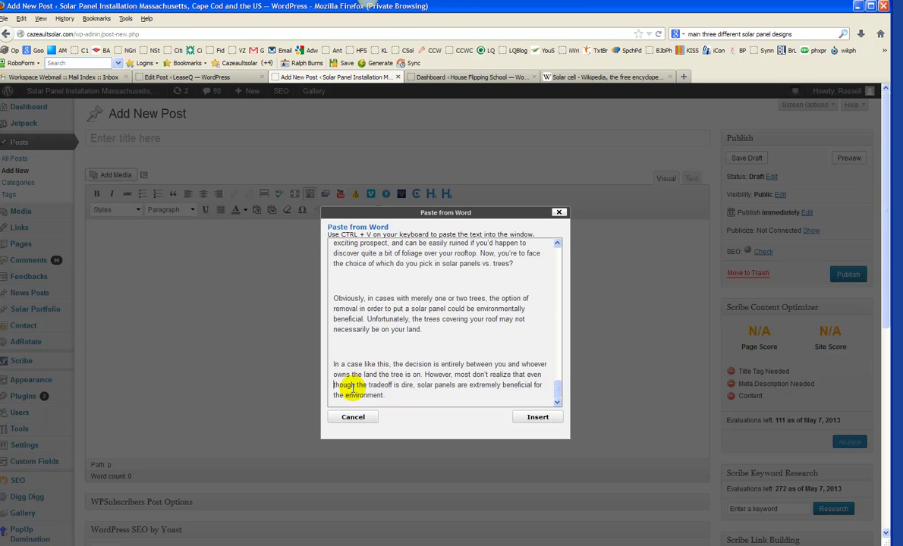
key("BackSpace")
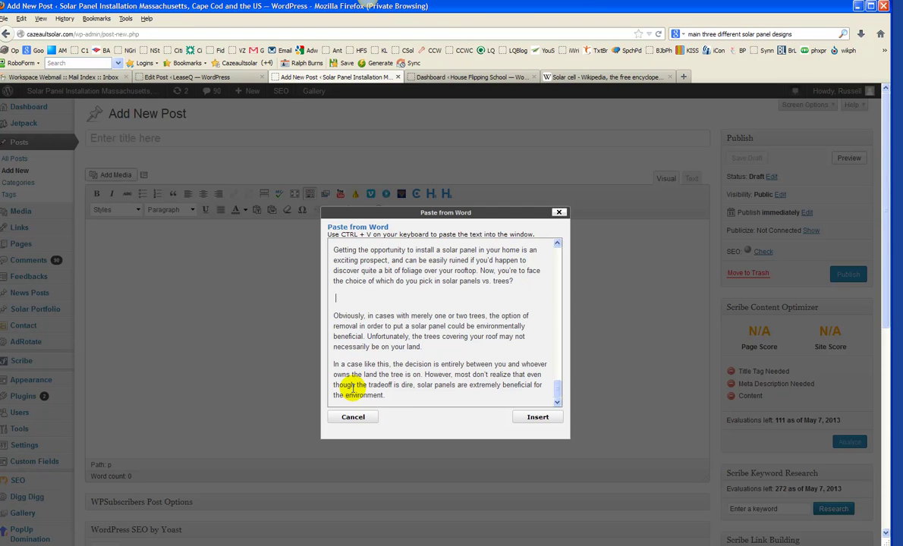
key("BackSpace")
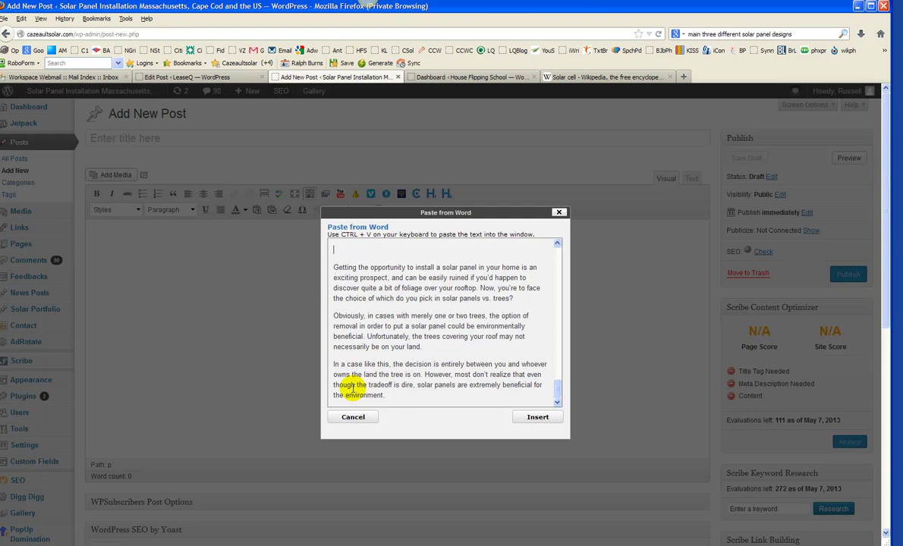
key("BackSpace")
key("Up")
key("Up")
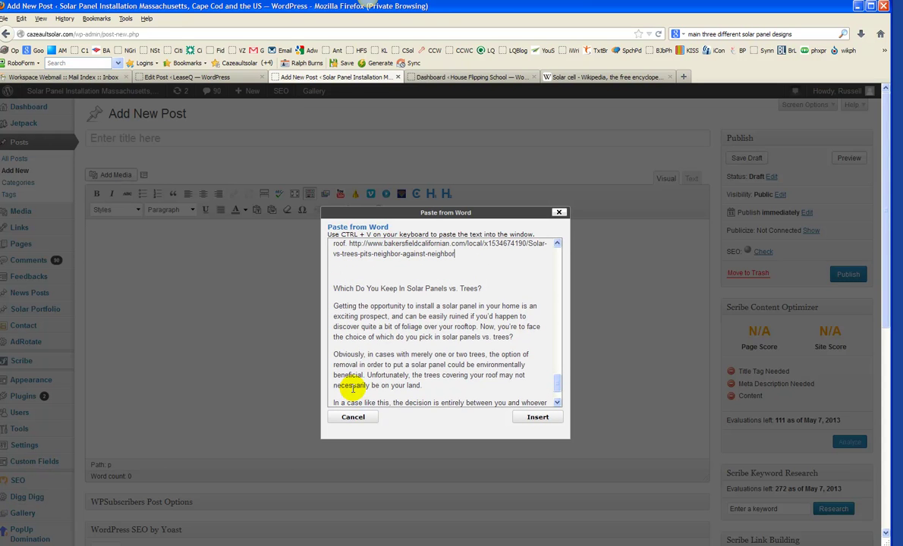
key("Delete")
Delete the extra blank lines above the paragraphs starting "Even so, the tree" and "However, the dangers" in the pasted text.
key("Up")
key("Up")
key("Up")
key("Up")
key("Up")
key("Up")
key("Up")
key("Up")
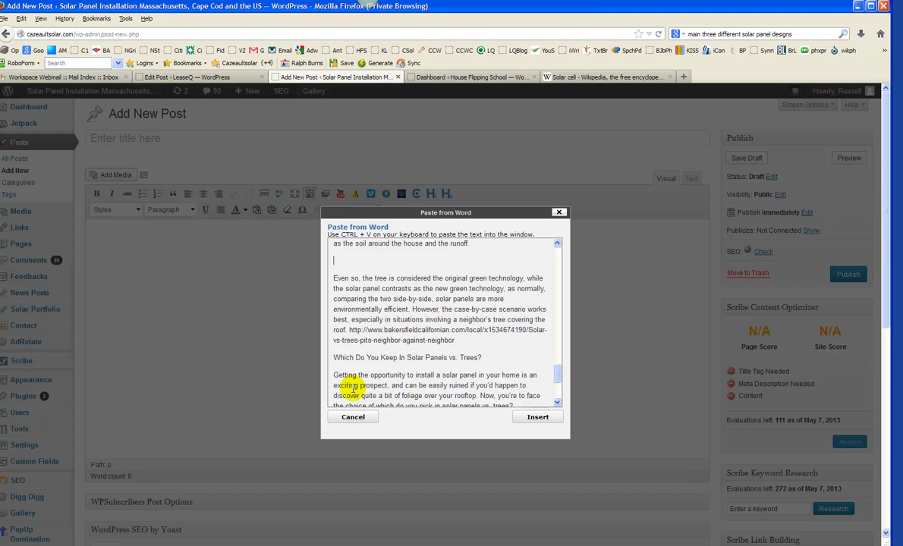
key("Delete")
key("Up")
key("Up")
key("Up")
key("Up")
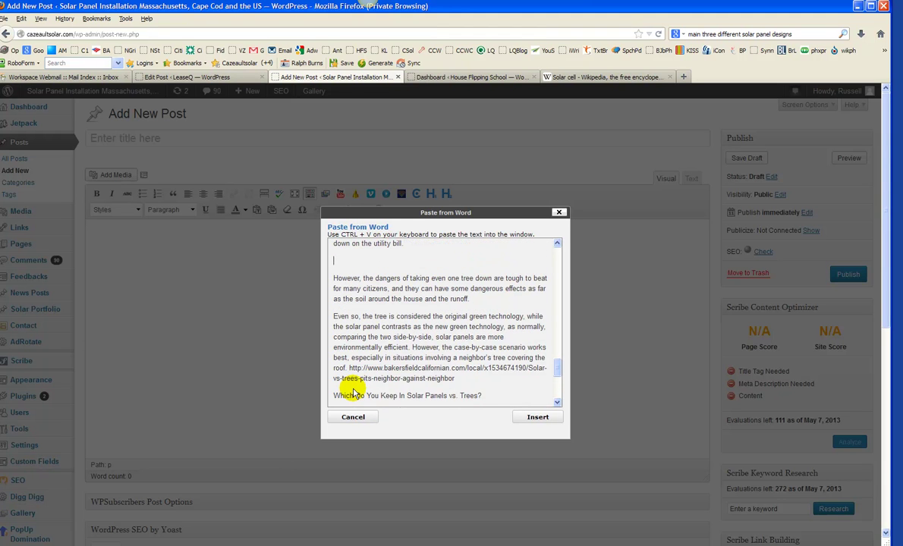
key("Delete")
Delete the extra blank lines below and above the "Solar Panels vs. Trees: Which to Choose" heading.
key("Up")
key("Up")
key("Up")
key("Up")
key("Up")
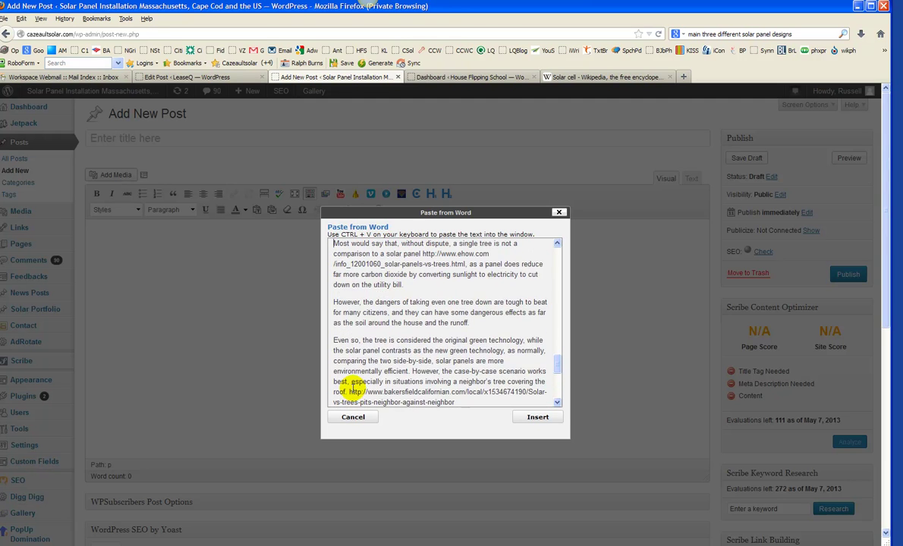
key("Up")
key("Up")
key("Up")
key("BackSpace")
key("Up")
key("Up")
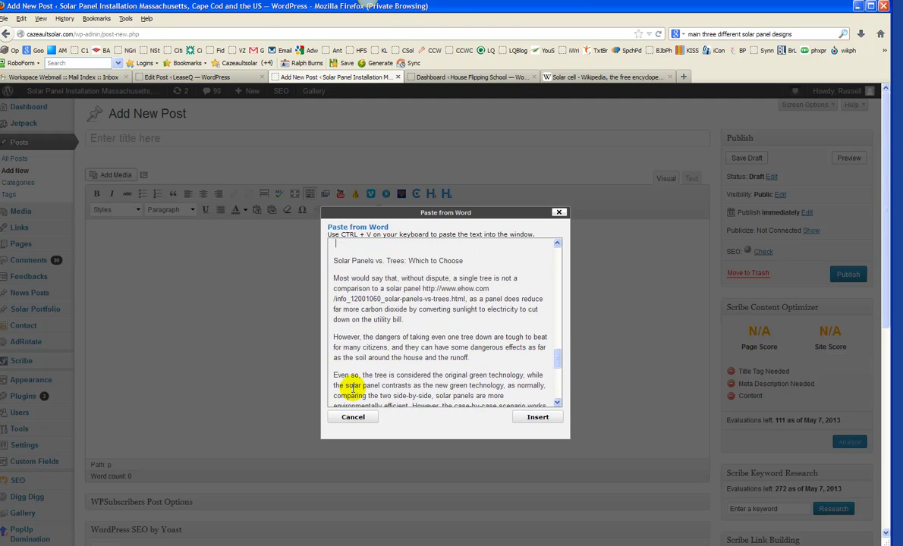
key("Delete")
Delete the extra blank lines above the paragraphs starting "Therein, there a quite a few risks" and "Obviously, trees are the original".
key("Up")
key("Up")
key("Up")
key("Up")
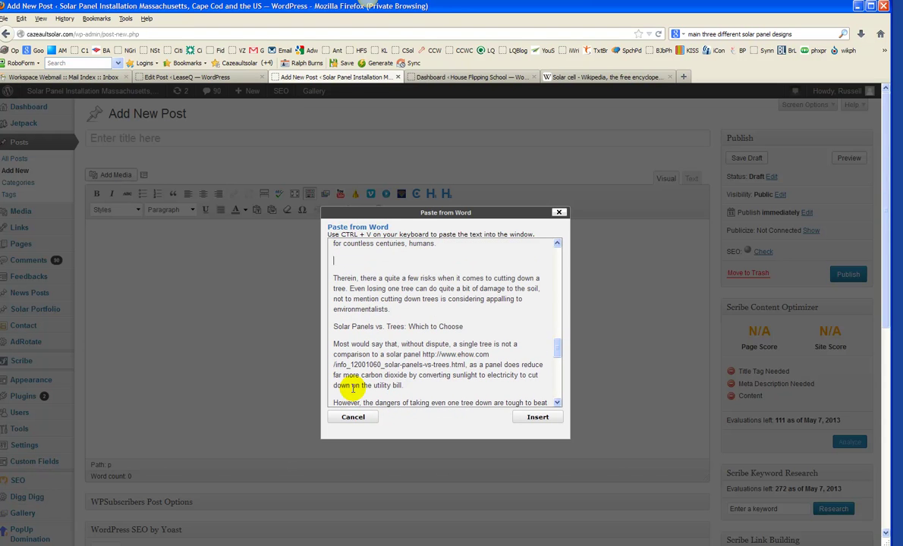
key("BackSpace")
key("Up")
key("Up")
key("Up")
key("Up")
key("Up")
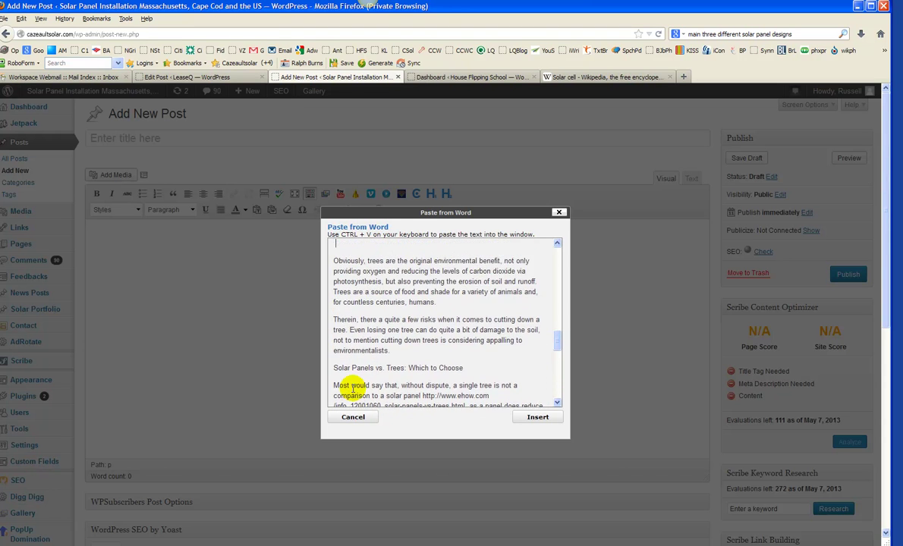
key("BackSpace")
Delete the extra blank lines above the "Trees: Benefits for the Environment" heading and the paragraph starting "All three are made".
key("Up")
key("Up")
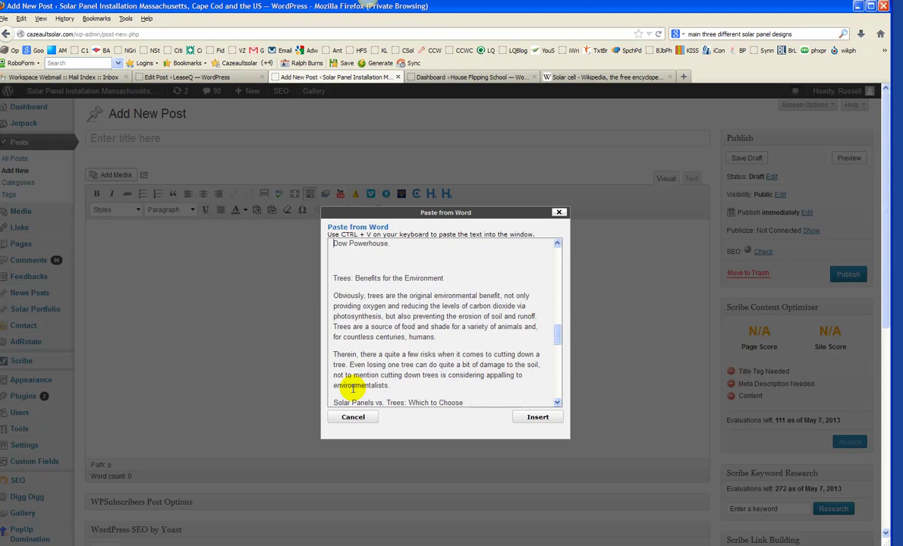
key("BackSpace")
key("Up")
key("Up")
key("Up")
key("Up")
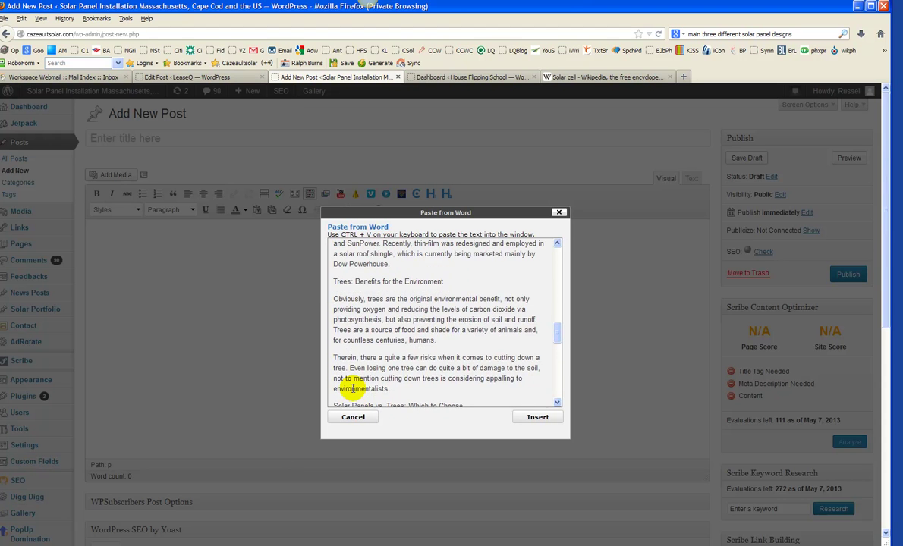
key("BackSpace")
Delete the extra blank lines above the paragraphs starting "These cells, are, in turn" and "Solar panels have been around".
key("Up")
key("Up")
key("Up")
key("Up")
key("Up")
key("Up")
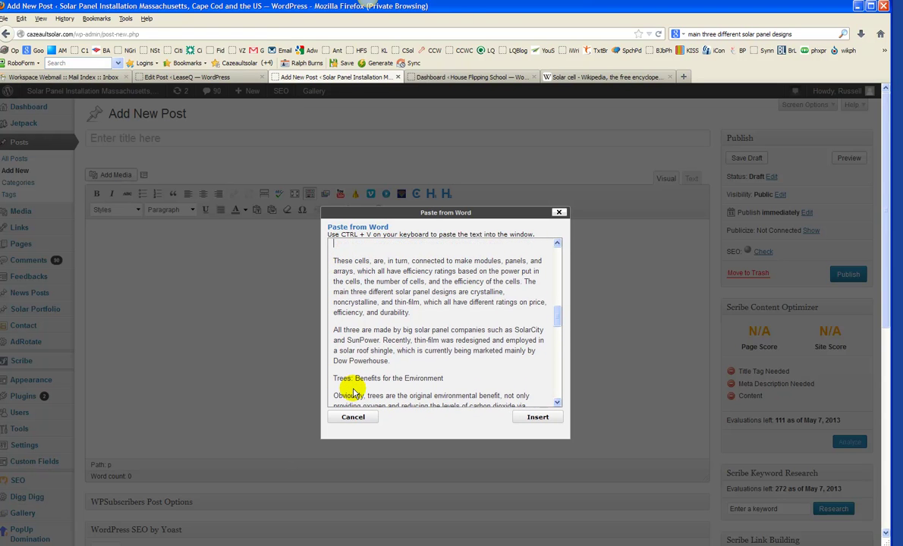
key("Up")
key("BackSpace")
key("Up")
key("Up")
key("Up")
key("Up")
key("Up")
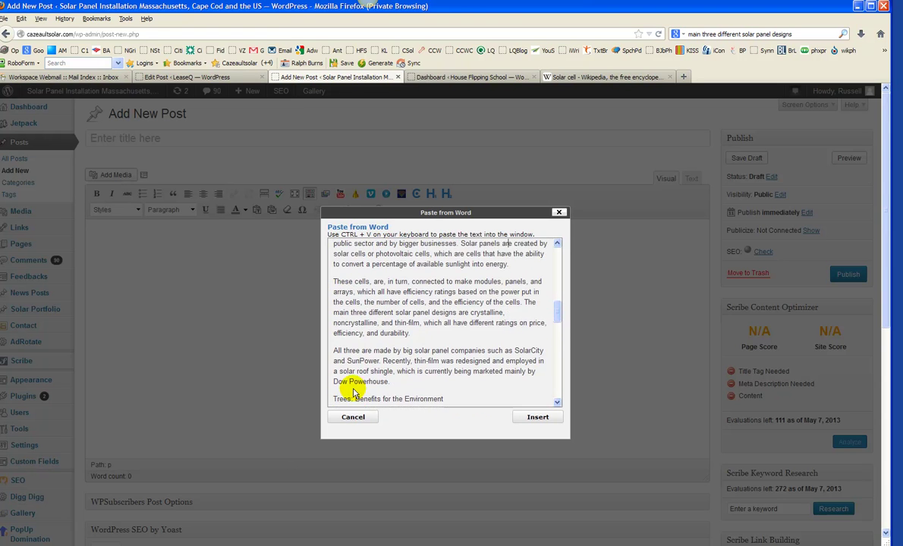
key("BackSpace")
Delete the extra blank lines above the "Solar Panels: Benefits for the Environment" heading.
key("Up")
key("Up")
key("Up")
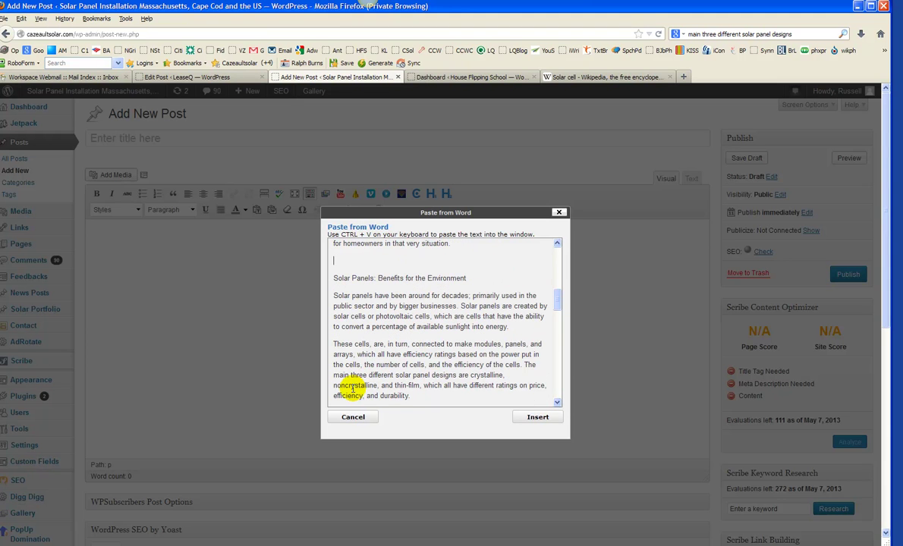
key("BackSpace")
key("BackSpace")
Delete the extra blank line above the paragraph starting "All of this and more".
key("Up")
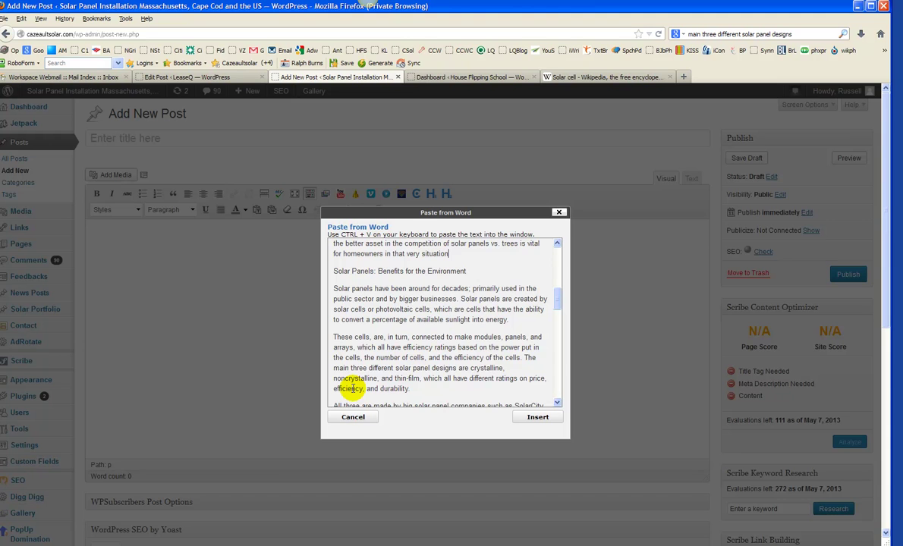
key("Up")
key("Up")
key("Up")
key("Up")
key("Up")
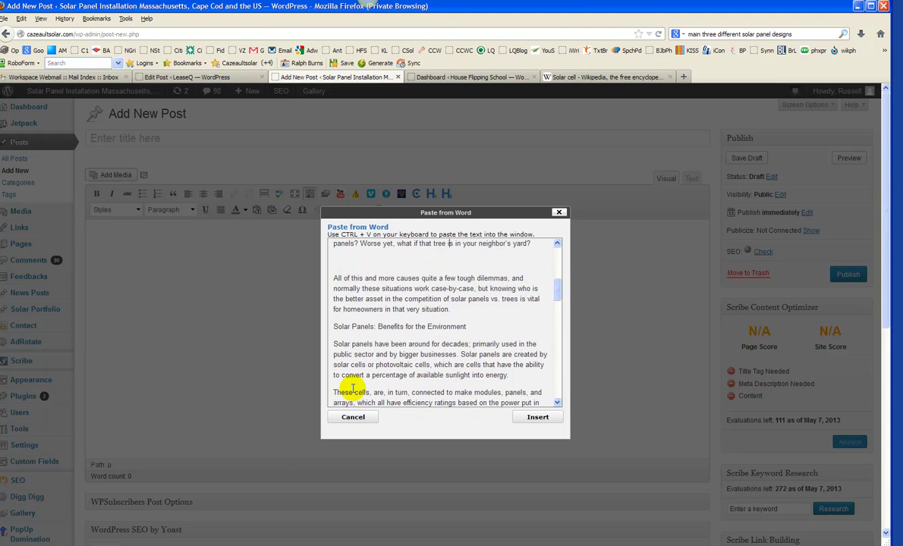
key("Up")
key("Up")
key("Up")
key("Up")
key("Up")
key("Up")
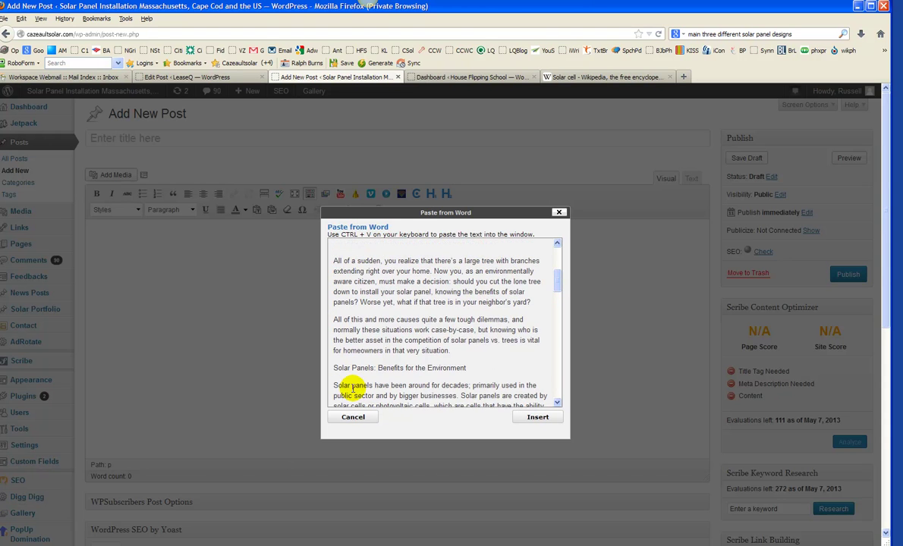
Delete the extra blank lines above the paragraphs starting "All of a sudden" and "Imagine this".
key("Up")
key("Up")
key("Up")
key("Up")
key("Up")
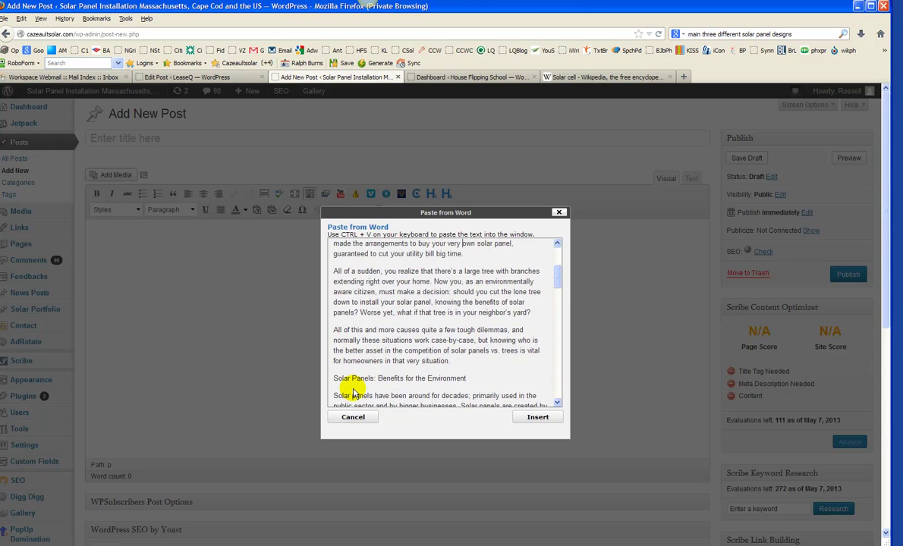
key("Delete")
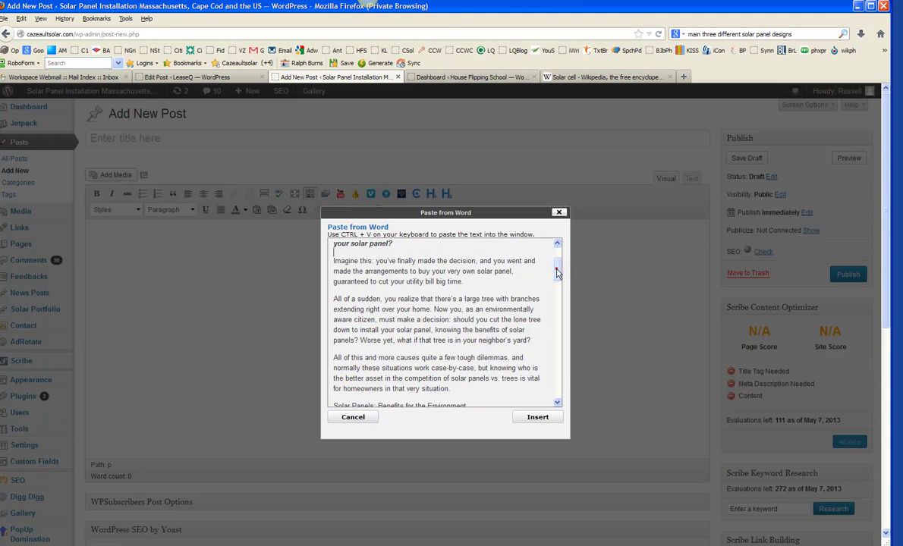
Delete the blank line below the article's title and cut the title "Solar Panels Vs. Trees | Which Is Greener?" out of the text.
scroll(518, 250, "up", 1)
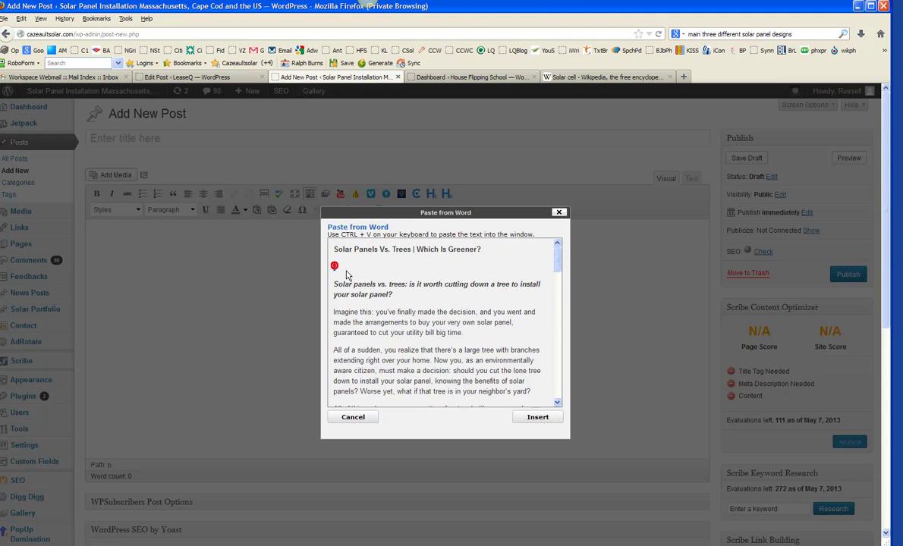
left_click(368, 278)
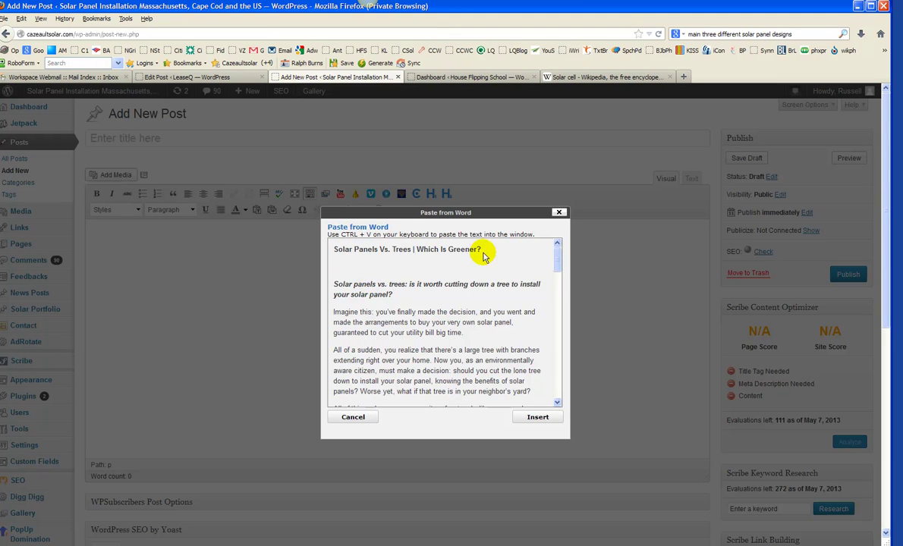
key("BackSpace")
left_click_drag(489, 252, 347, 246)
key("ctrl+c")
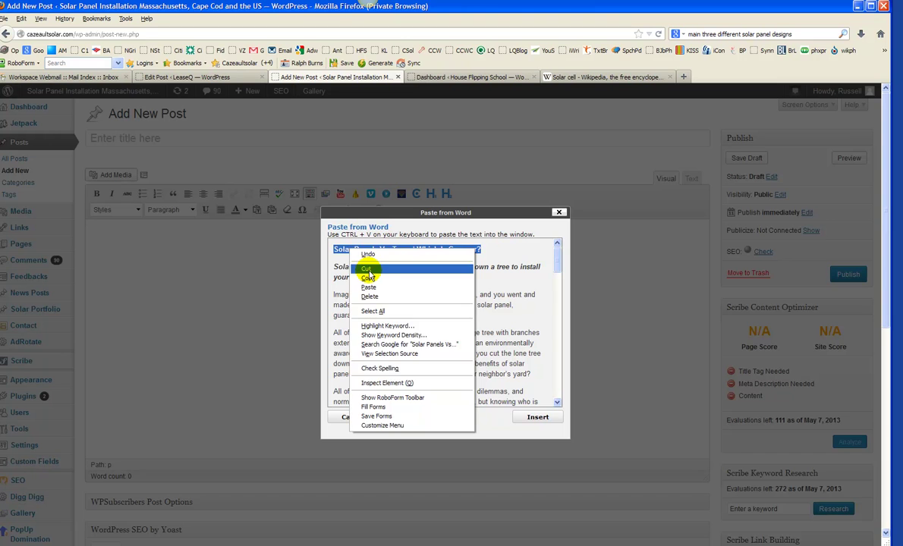
left_click(366, 269)
key("Delete")
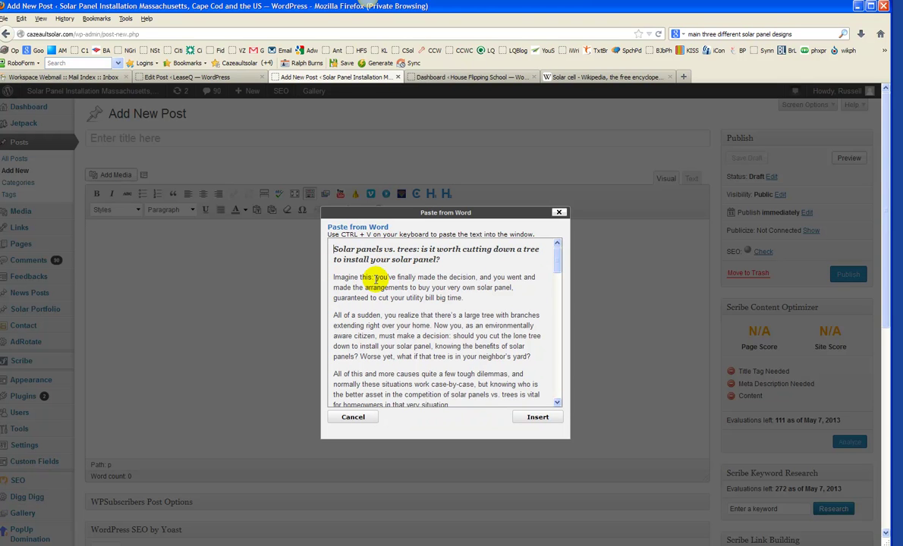
Insert the cleaned-up article into the post body and select its opening bold italic line.
left_click(538, 417)
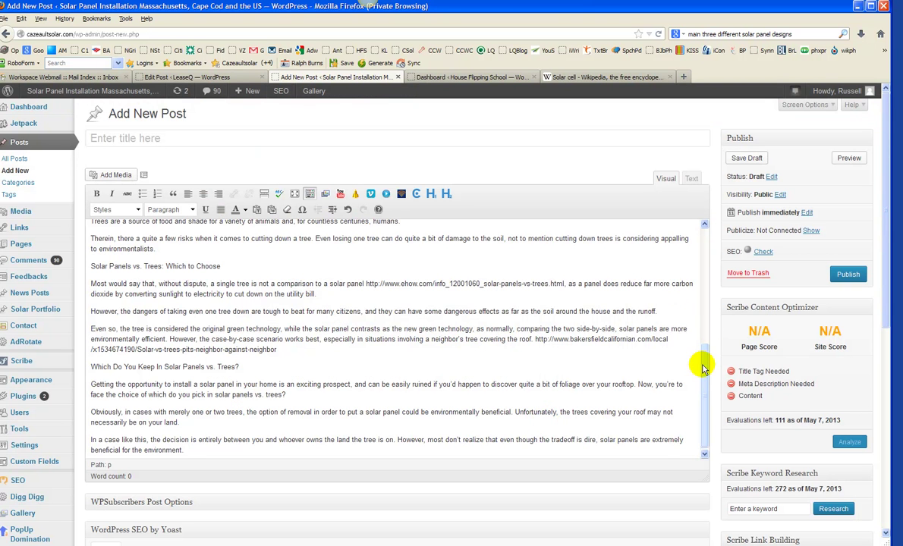
left_click_drag(705, 362, 710, 244)
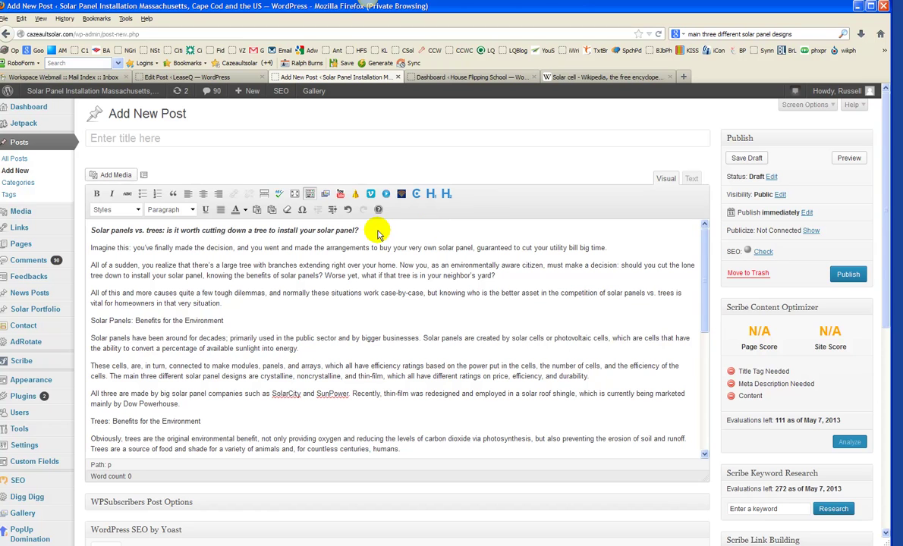
left_click_drag(363, 230, 76, 178)
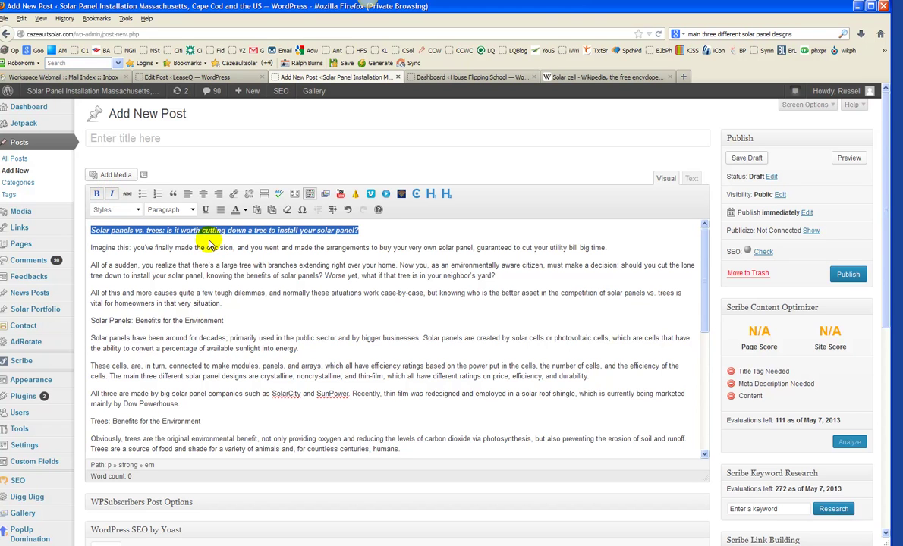
Paste the cut text "Solar Panels Vs. Trees | Which Is Greener?" as the post title and save the post as a draft.
left_click(97, 139)
right_click(97, 138)
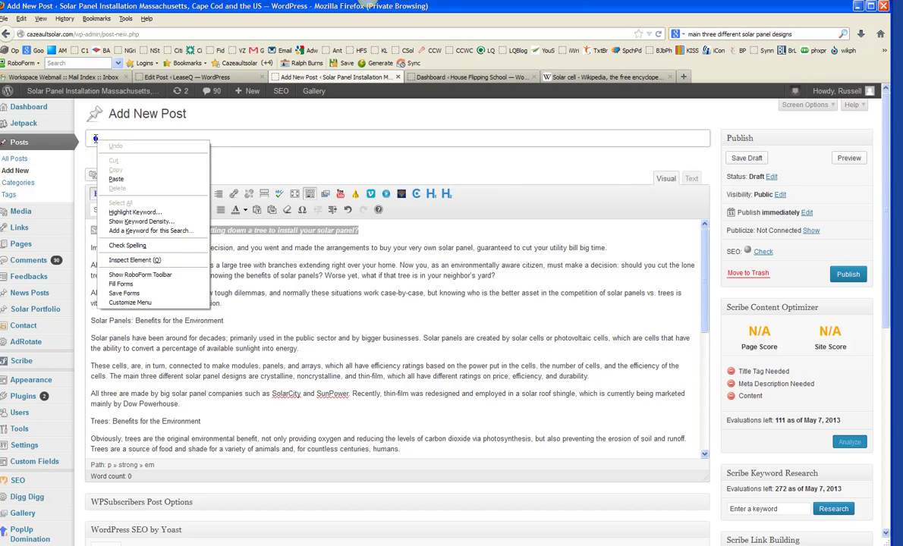
left_click(118, 179)
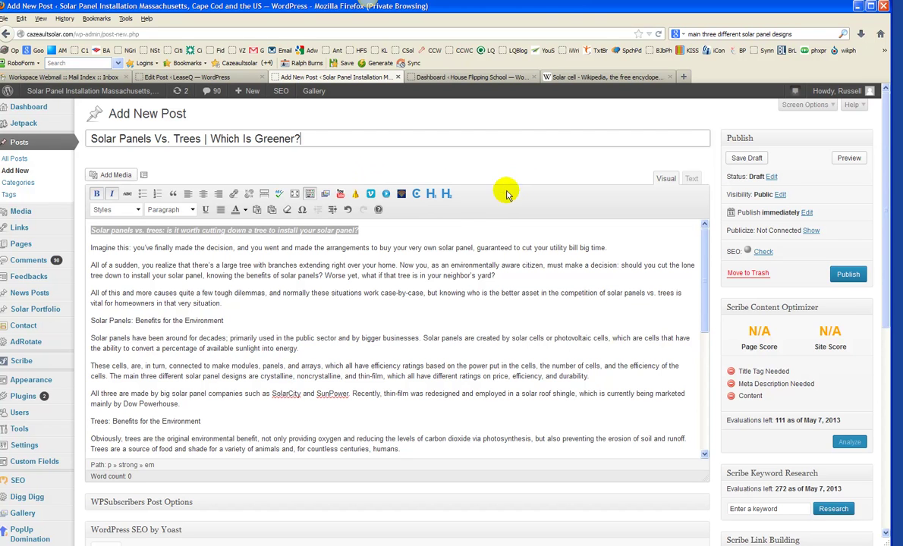
left_click(747, 158)
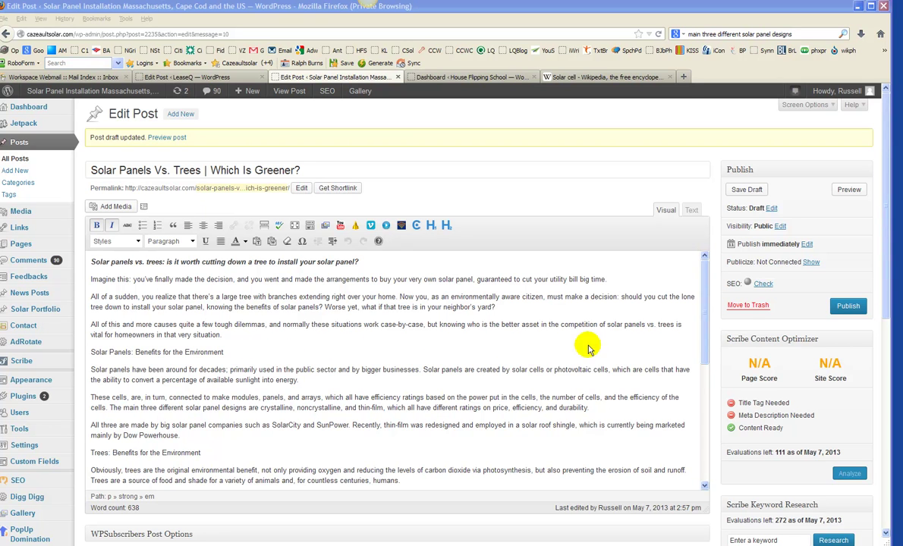
Format the "Solar Panels: Benefits for the Environment" line as Heading 1.
left_click(706, 468)
left_click_drag(705, 470, 699, 278)
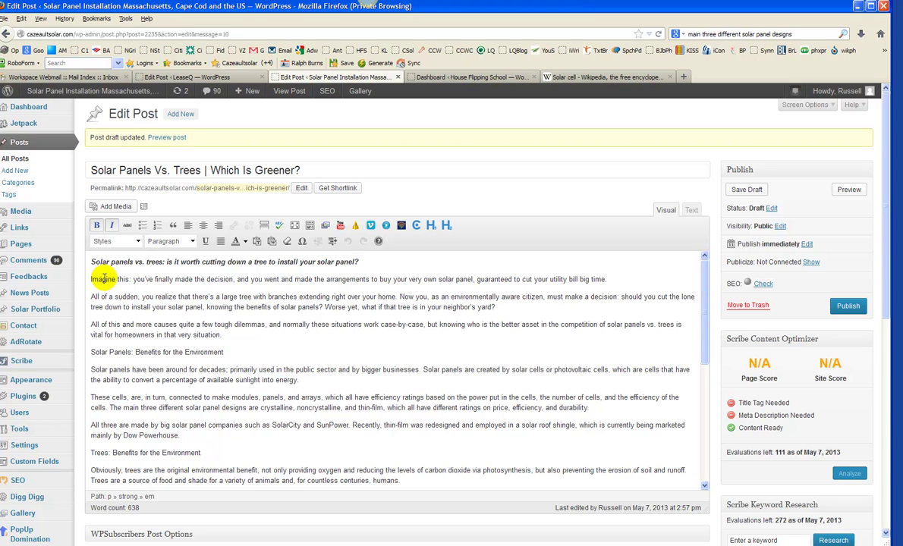
left_click_drag(91, 352, 221, 352)
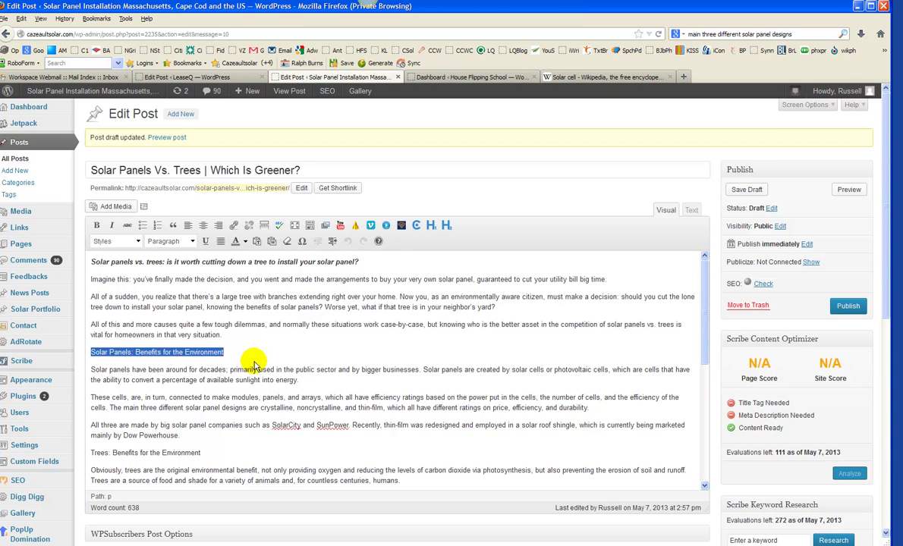
left_click(138, 243)
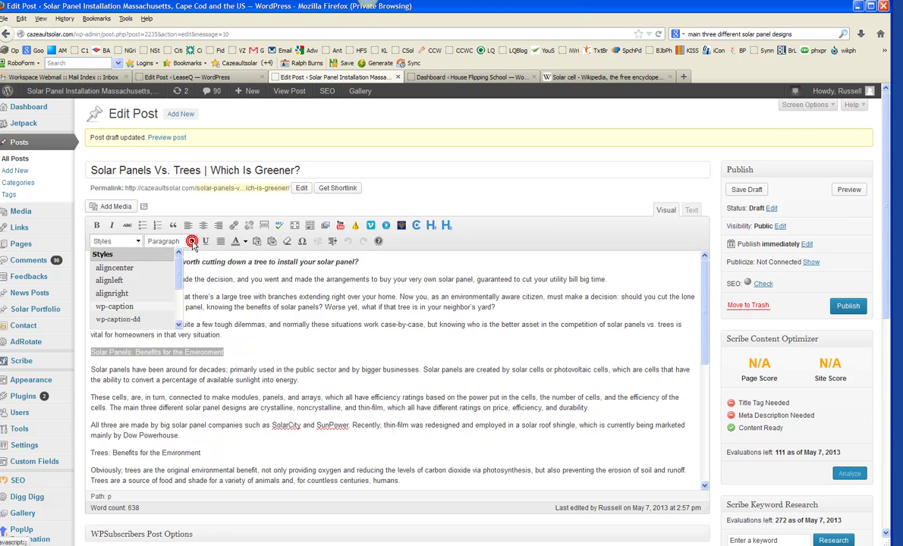
left_click(193, 242)
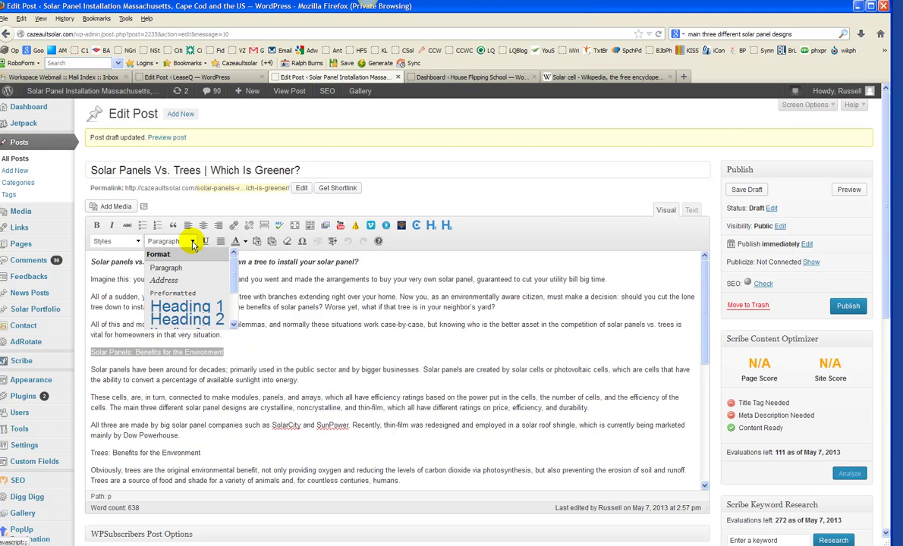
left_click(192, 310)
Format the "Trees: Benefits for the Environment" and "Solar Panels vs. Trees: Which to Choose" lines as Heading 1.
left_click_drag(202, 453, 77, 453)
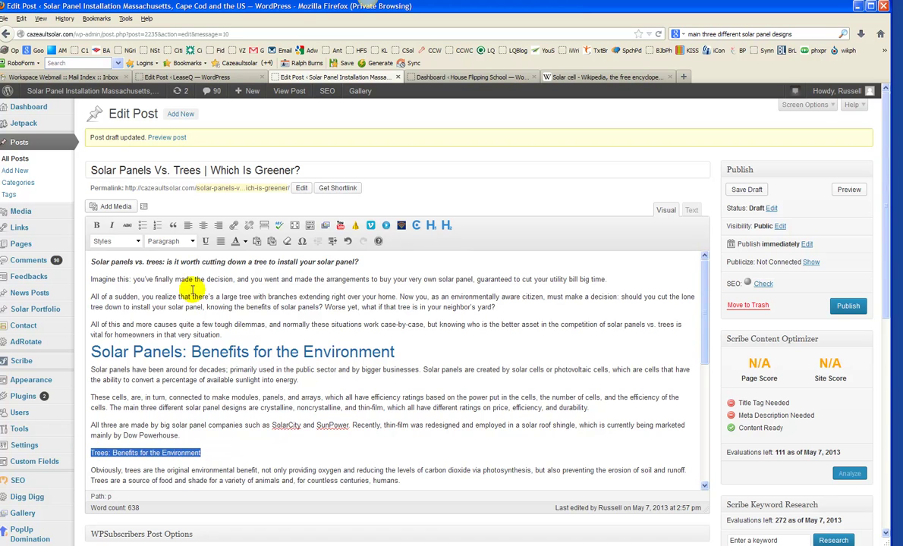
left_click(192, 242)
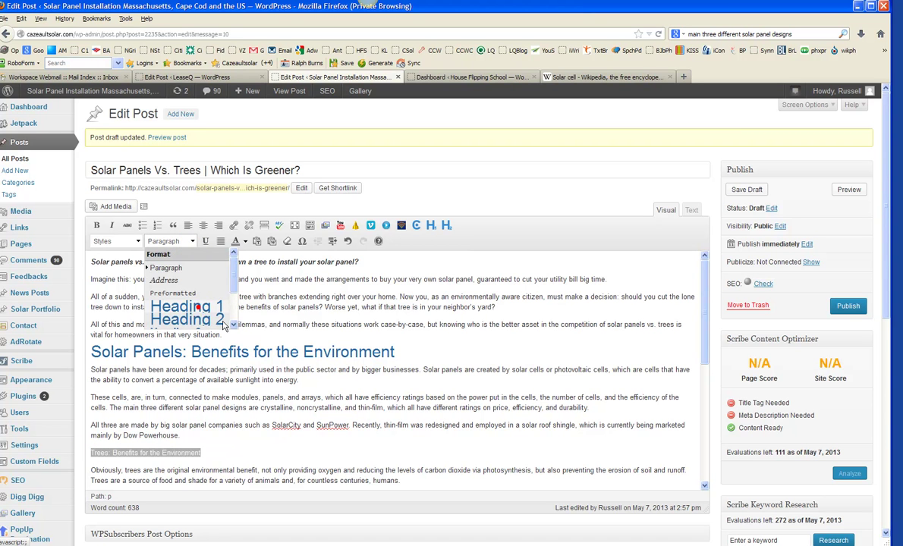
left_click(199, 309)
scroll(423, 419, "down", 3)
left_click_drag(222, 380, 89, 381)
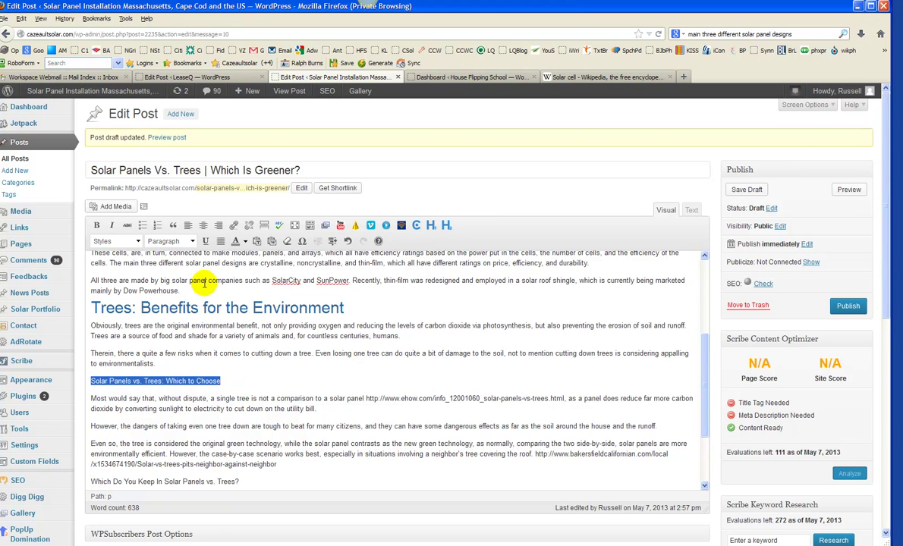
left_click(191, 241)
left_click(190, 308)
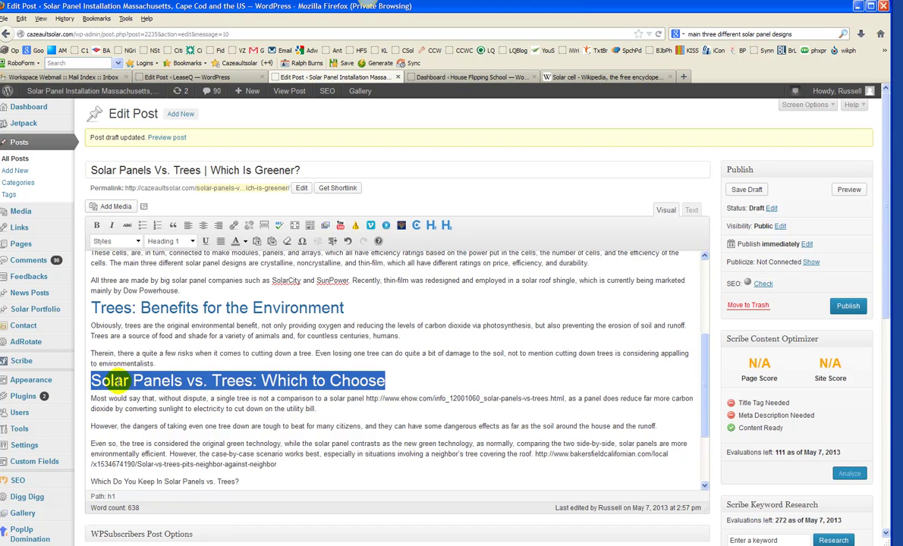
Format the "Which Do You Keep In Solar Panels vs. Trees?" line as Heading 2 and deselect it.
scroll(258, 402, "down", 2)
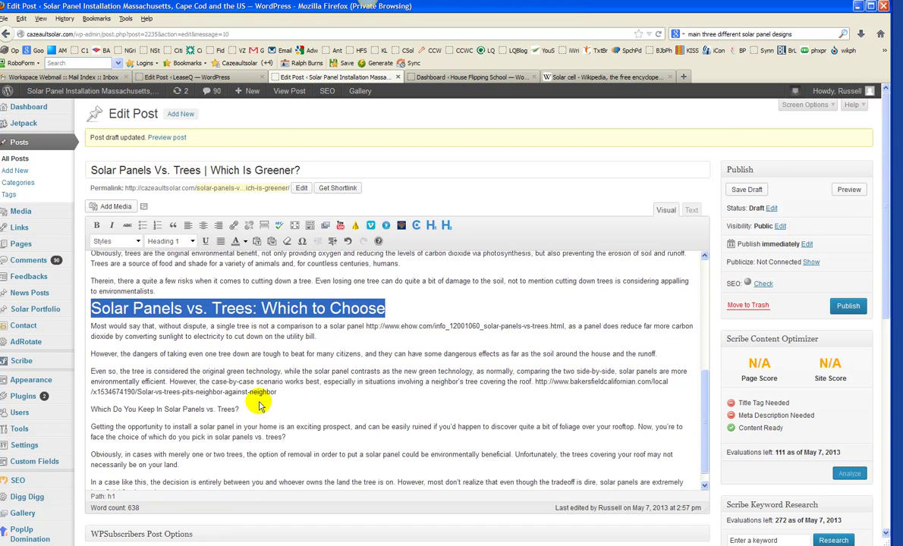
left_click_drag(251, 409, 87, 410)
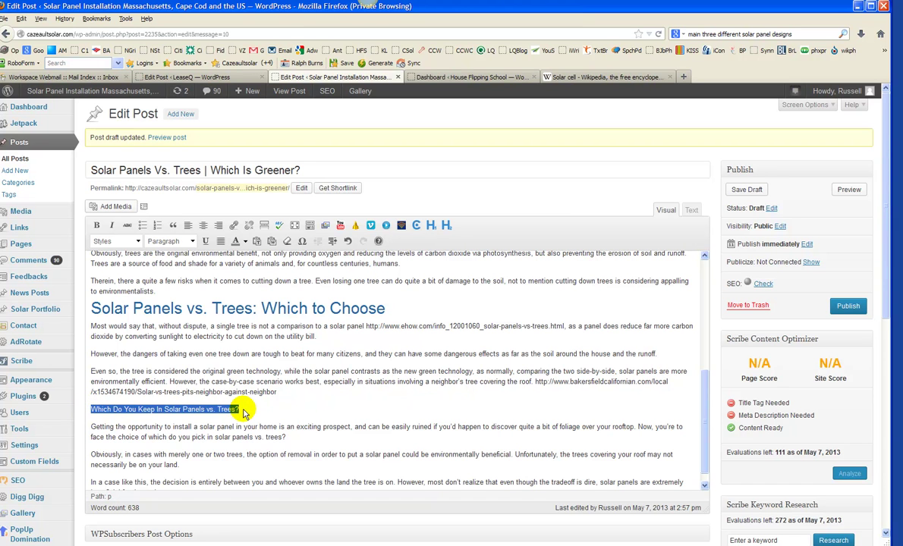
left_click(192, 241)
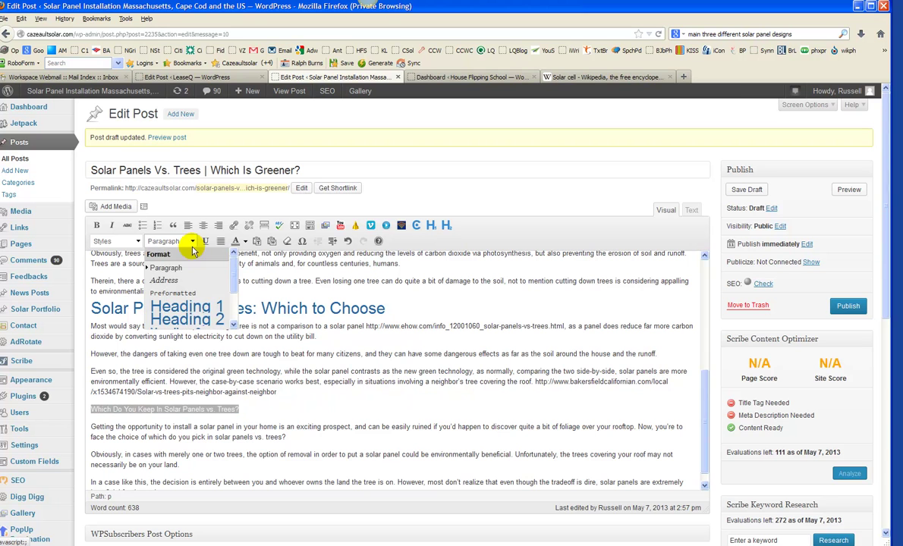
left_click(187, 318)
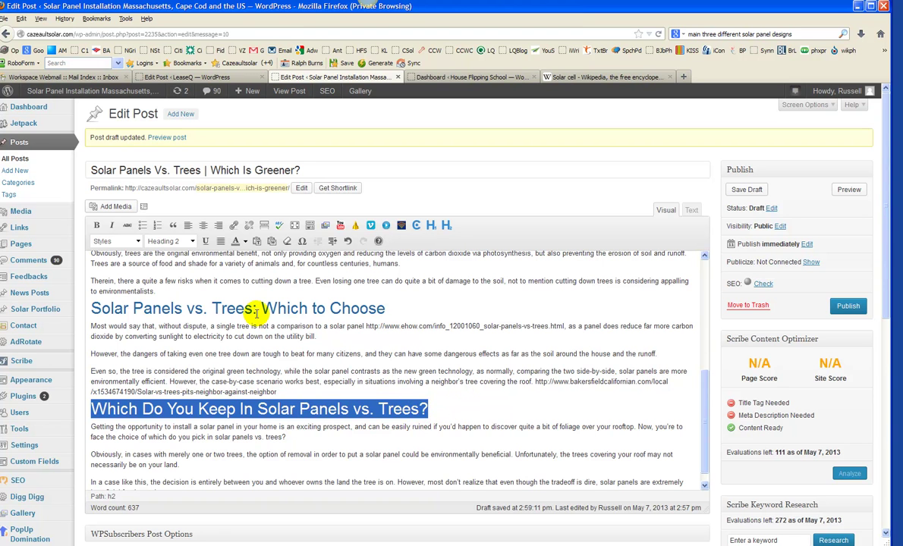
left_click(355, 369)
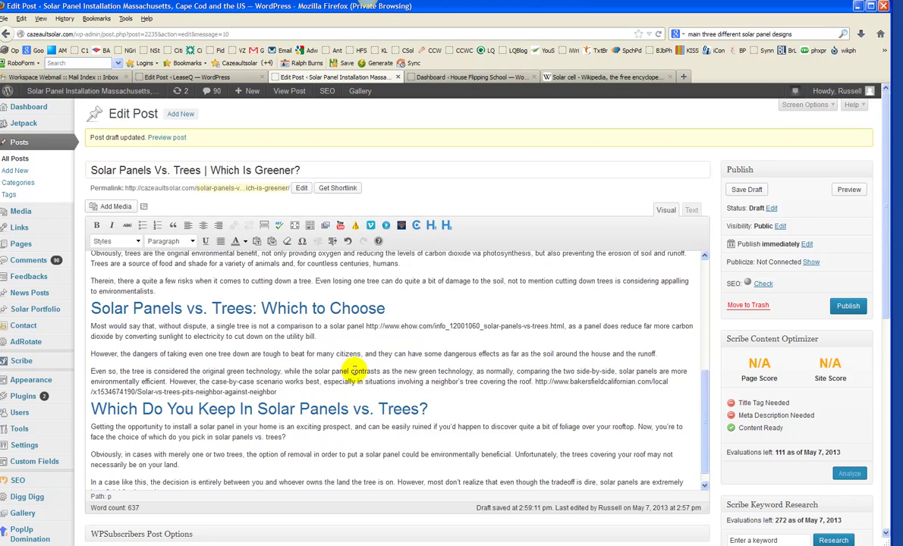
Cut the ehow.com URL from the first paragraph under "Solar Panels vs. Trees: Which to Choose" and remove the leftover space.
scroll(354, 369, "down", 1)
scroll(354, 369, "down", 3)
scroll(355, 370, "up", 1)
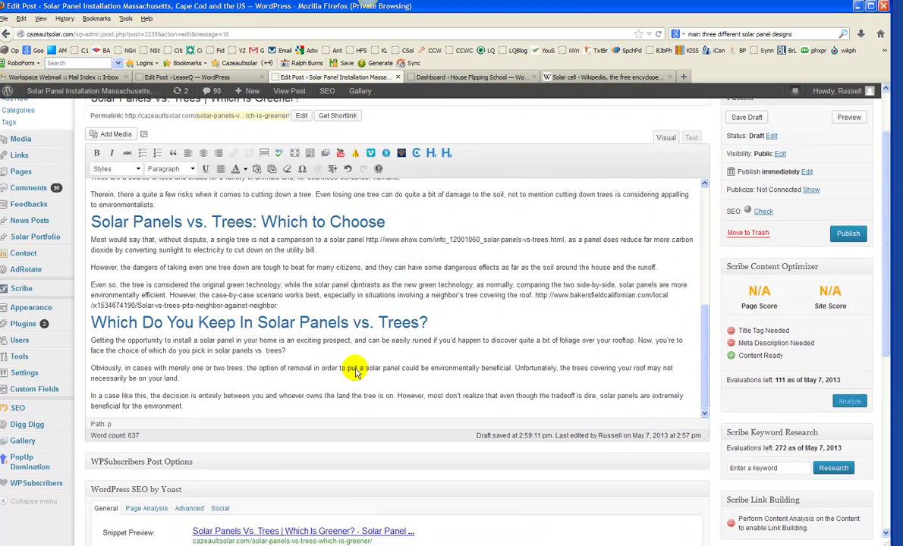
scroll(357, 357, "up", 3)
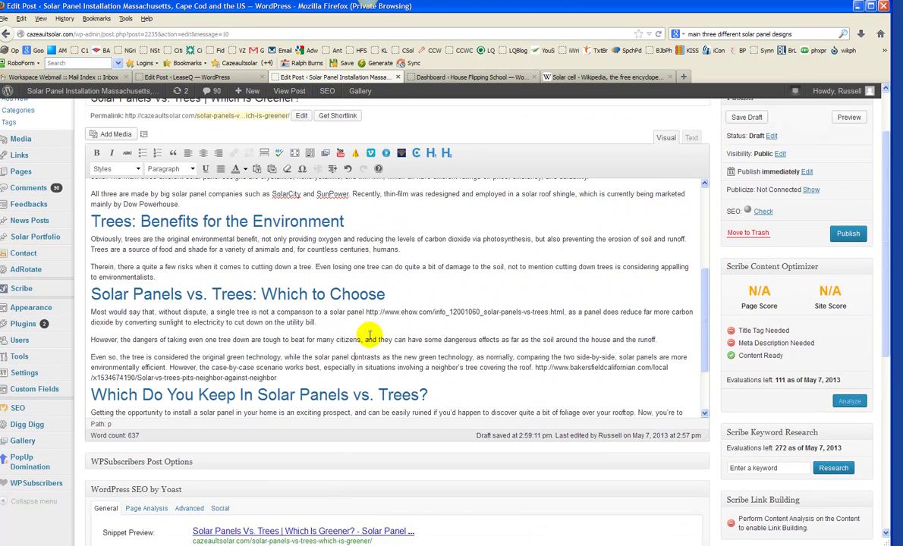
scroll(372, 304, "up", 5)
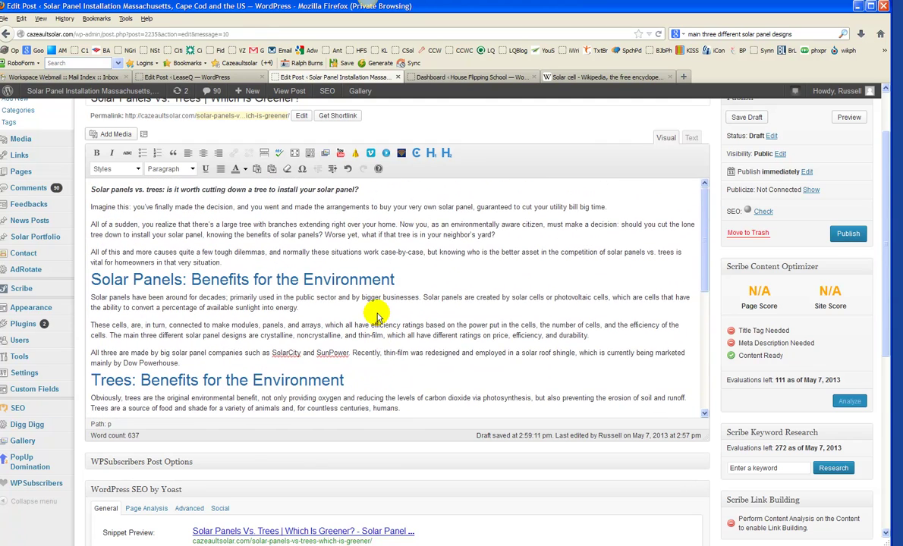
scroll(378, 317, "down", 4)
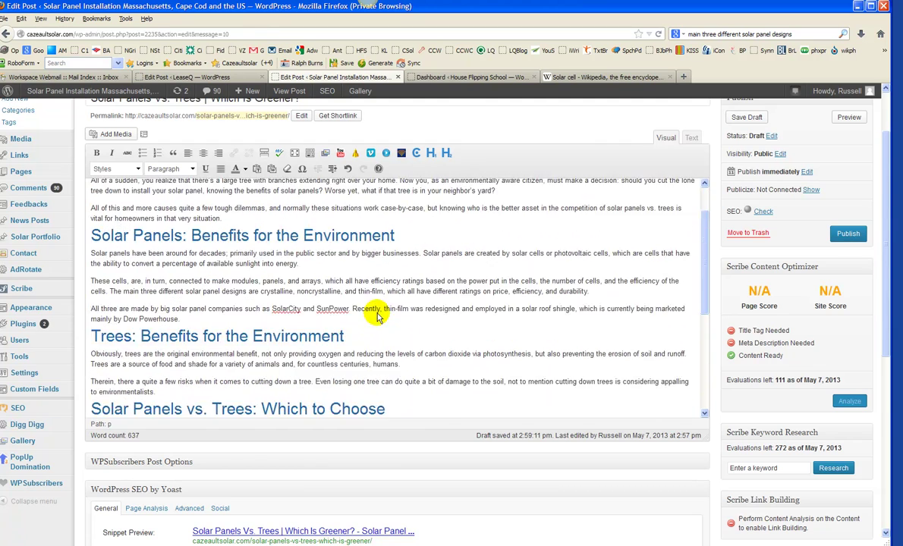
scroll(413, 302, "down", 2)
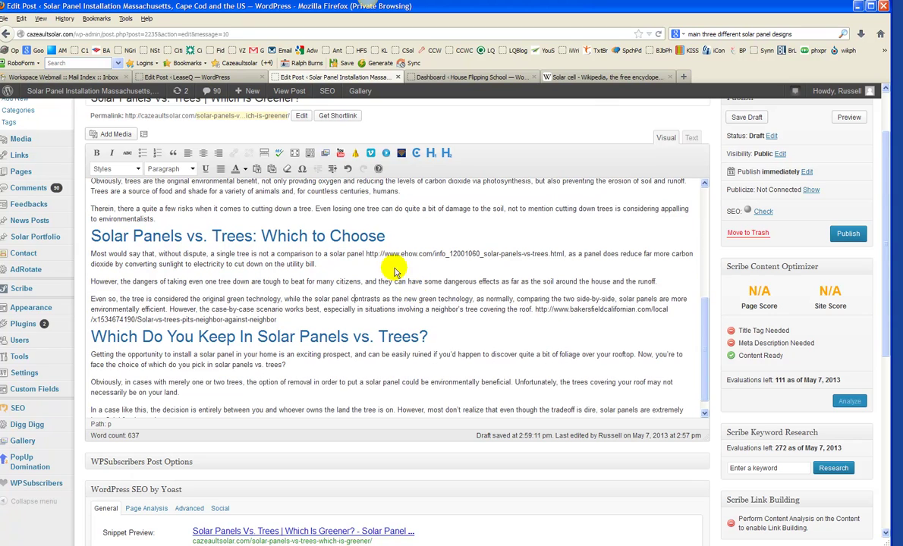
left_click_drag(367, 254, 559, 252)
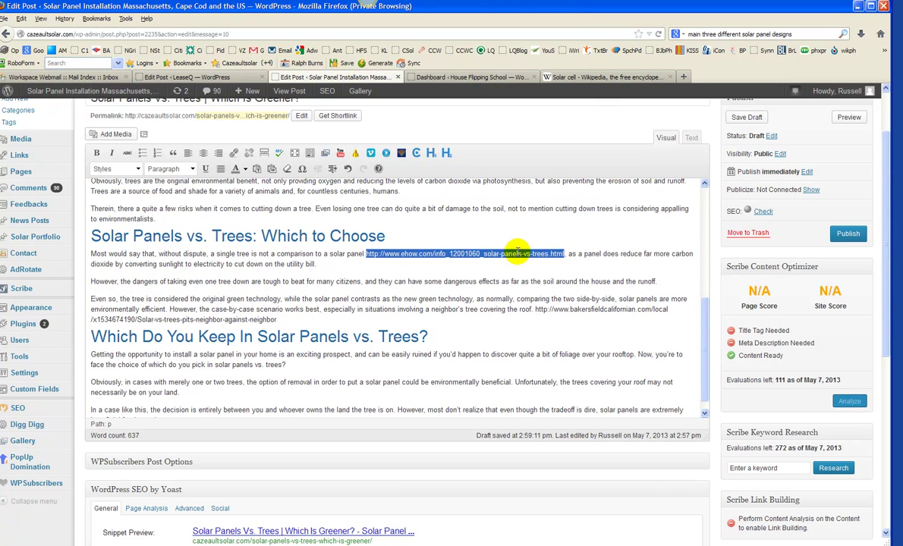
right_click(519, 255)
left_click(536, 324)
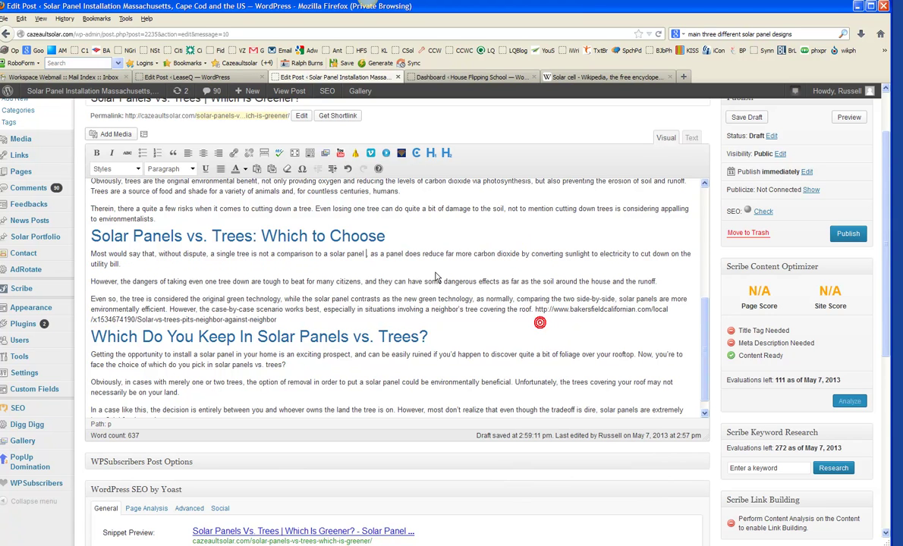
key("BackSpace")
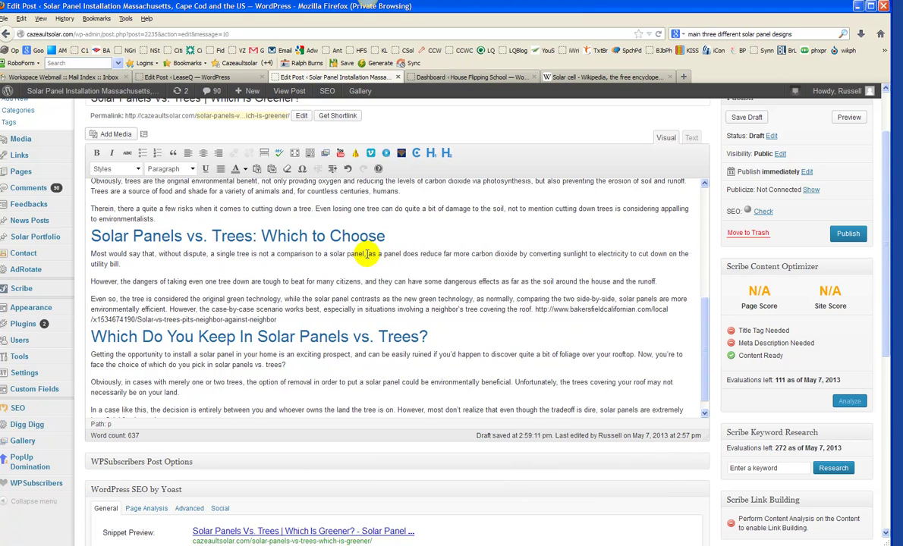
Link the phrase "a single tree is not a comparison to a solar panel" to the cut ehow.com URL.
left_click_drag(365, 254, 209, 254)
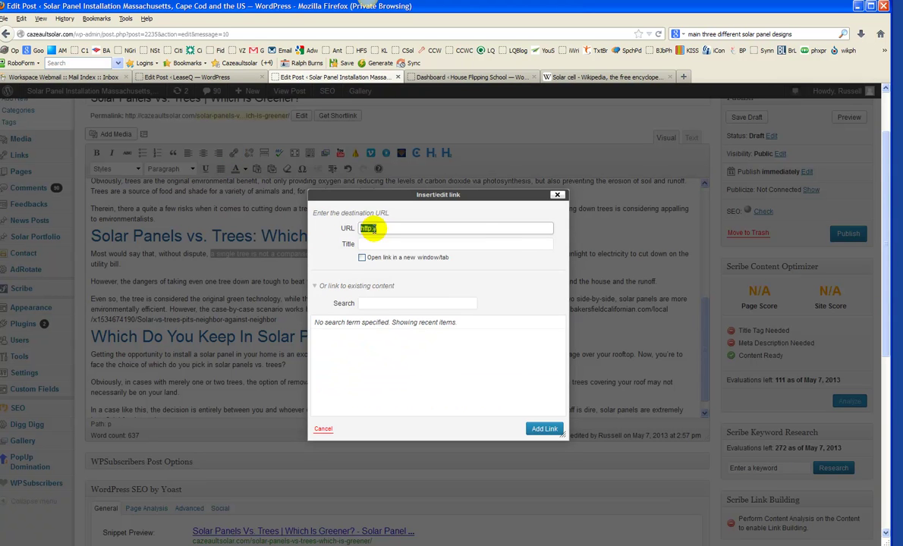
right_click(373, 229)
left_click(393, 270)
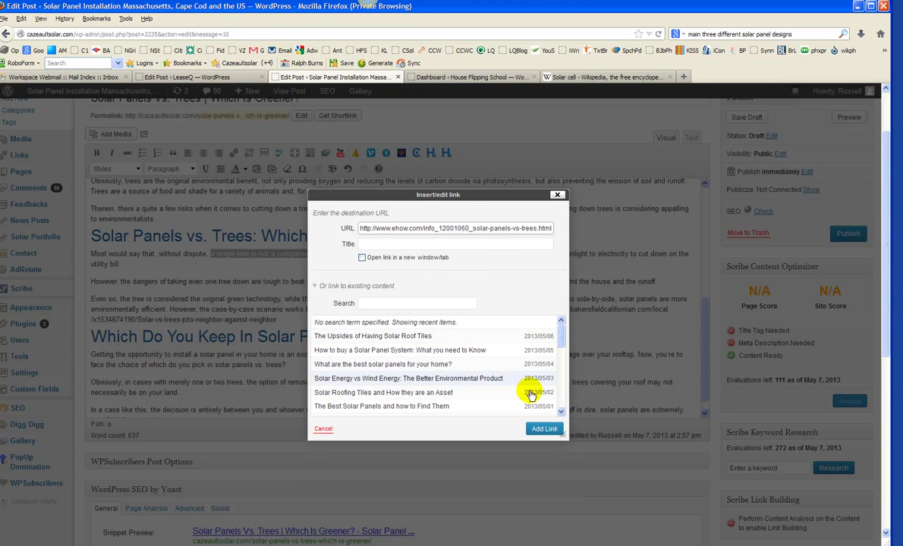
left_click(546, 429)
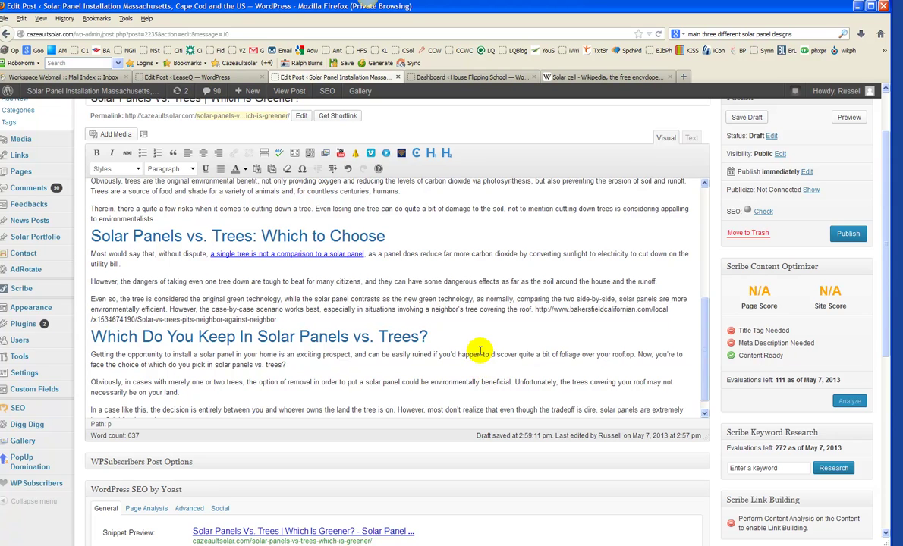
Cut the bakersfieldcalifornian.com URL from the end of the "Even so, the tree is considered" paragraph.
scroll(483, 359, "down", 2)
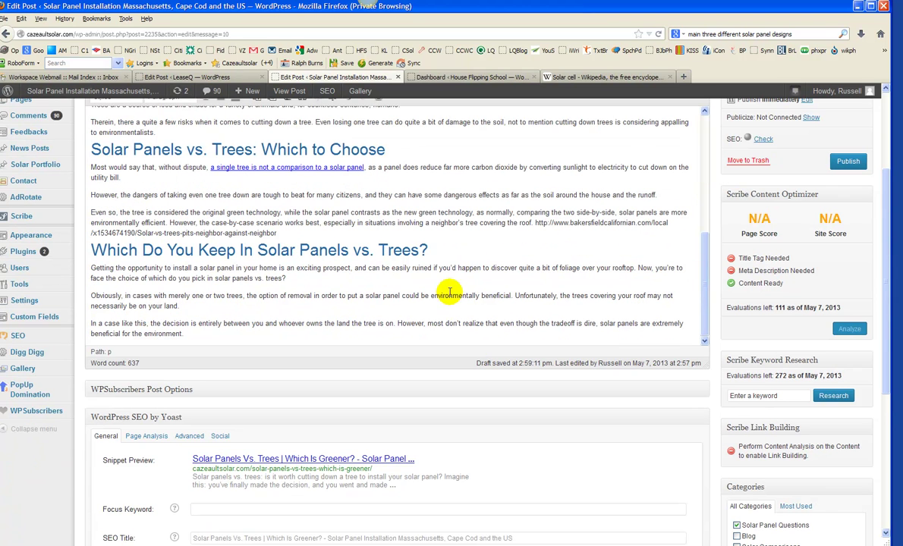
double_click(536, 223)
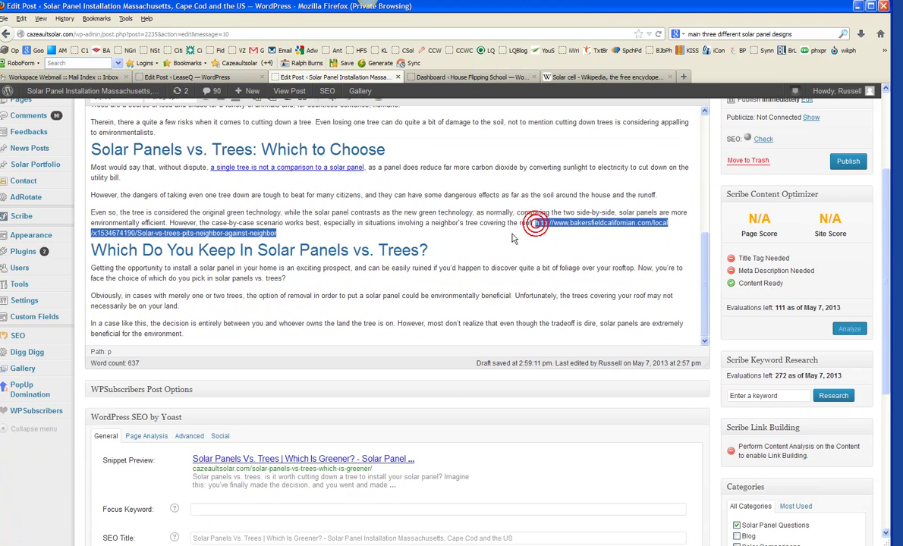
right_click(556, 223)
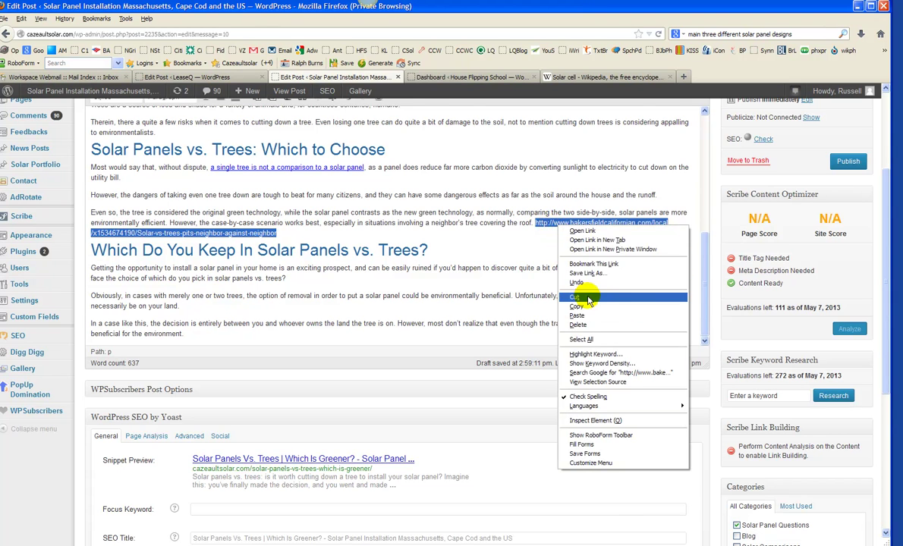
left_click(575, 297)
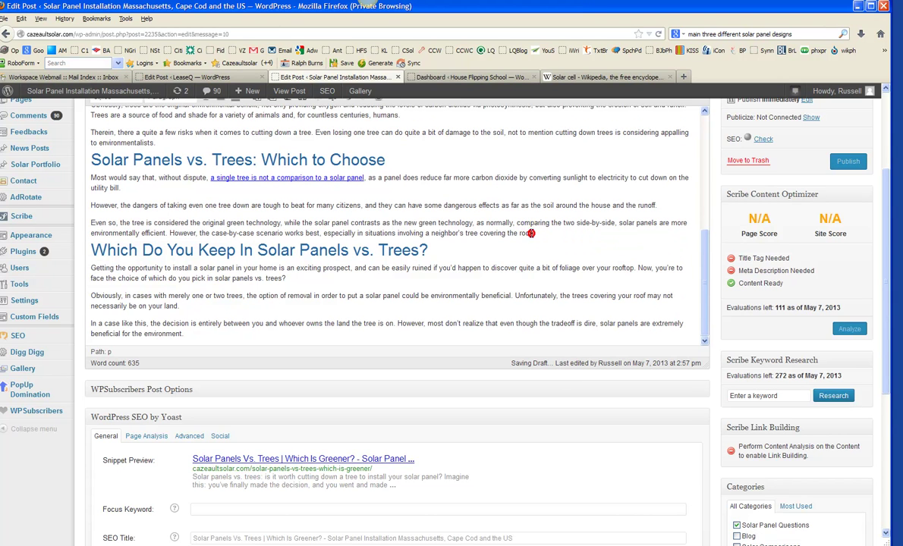
Link the phrase "involving a neighbor's tree covering the roof" to the cut bakersfieldcalifornian.com URL and deselect it.
left_click_drag(531, 233, 396, 233)
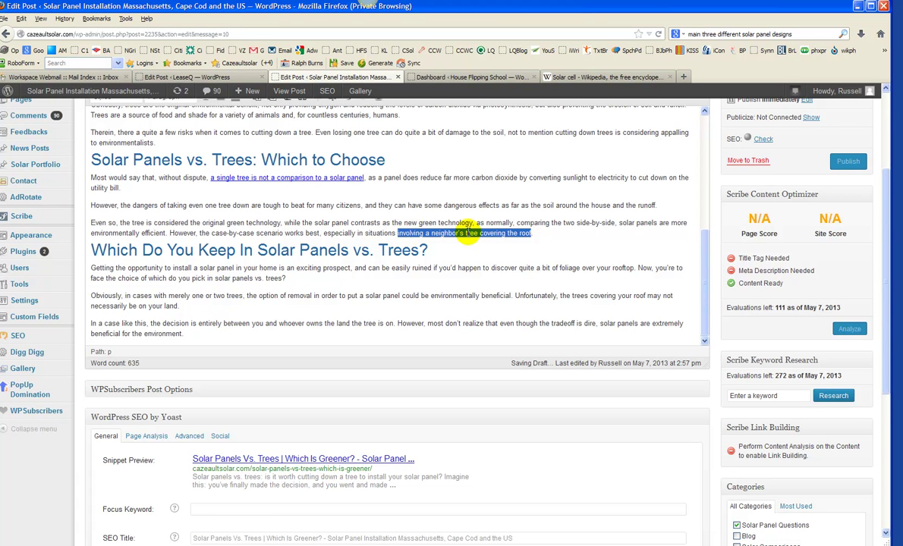
scroll(881, 181, "up", 3)
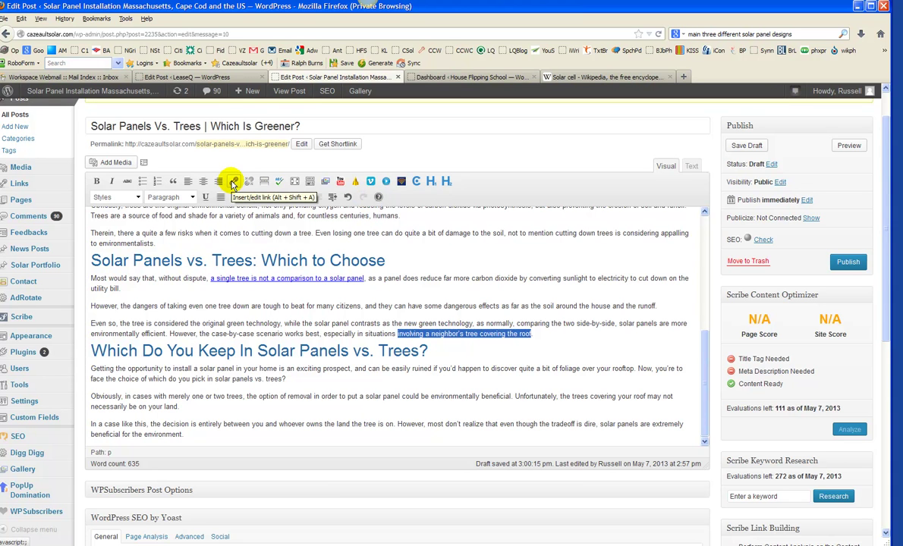
left_click(234, 183)
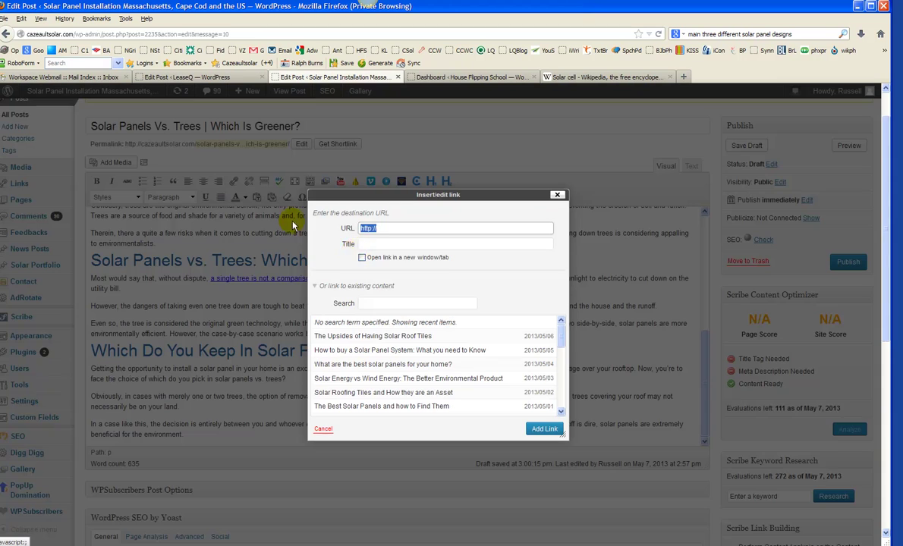
right_click(363, 228)
left_click(383, 268)
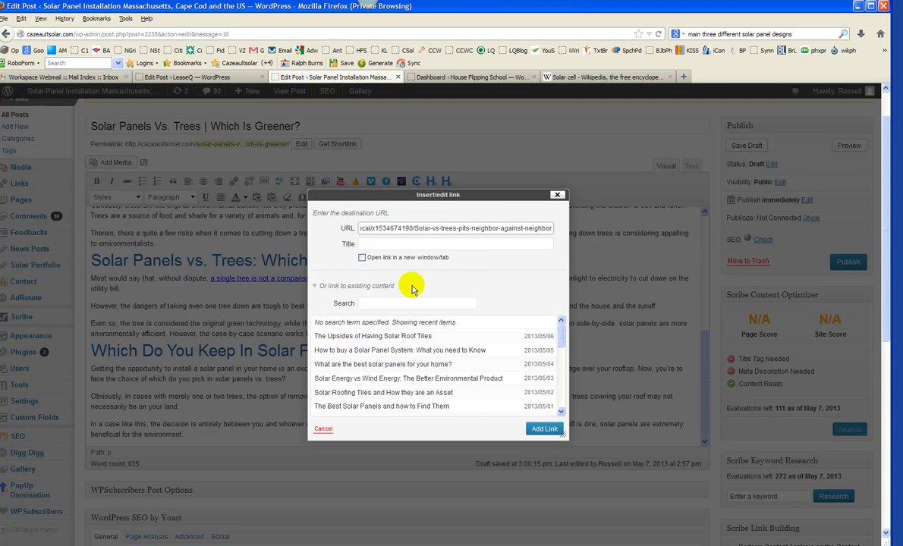
left_click(548, 430)
left_click(423, 379)
Return to the start of the post, switch to the Wikimedia Commons page, and examine its web address.
scroll(423, 380, "up", 5)
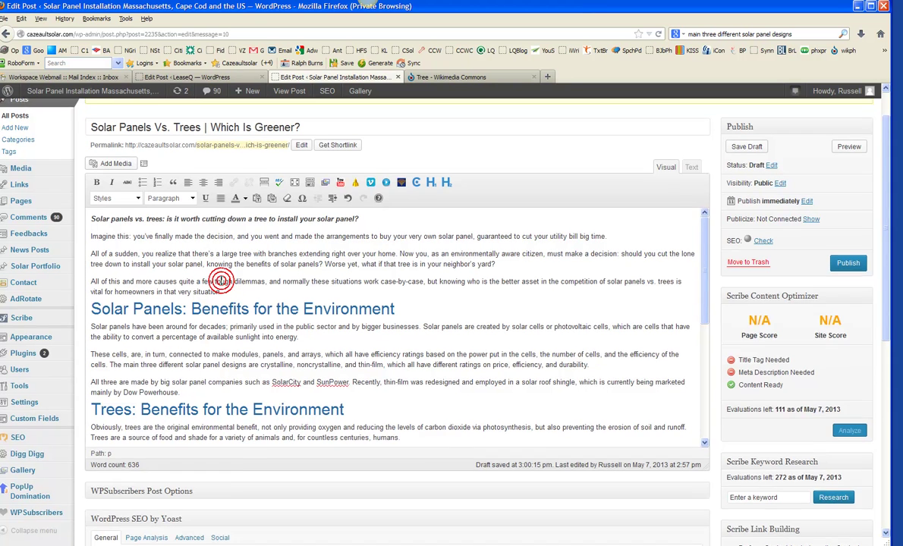
scroll(205, 261, "up", 1)
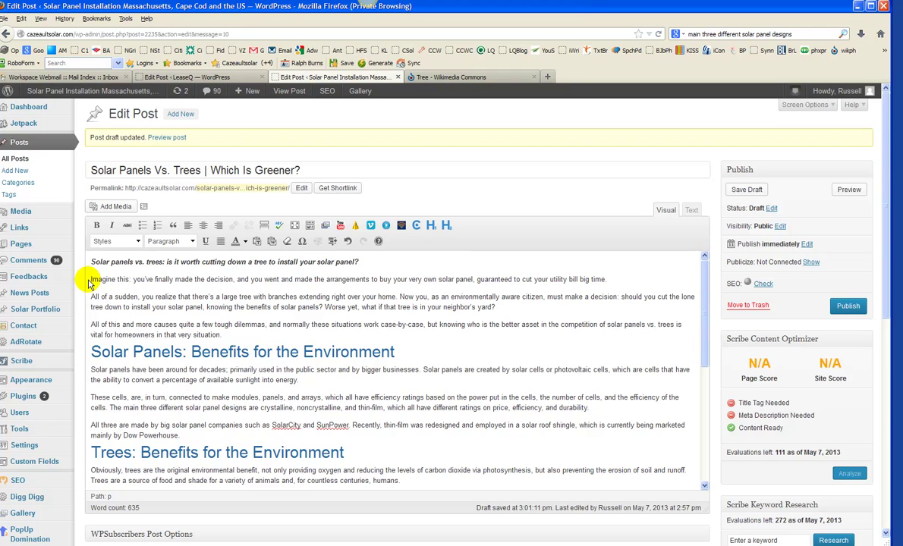
left_click(421, 77)
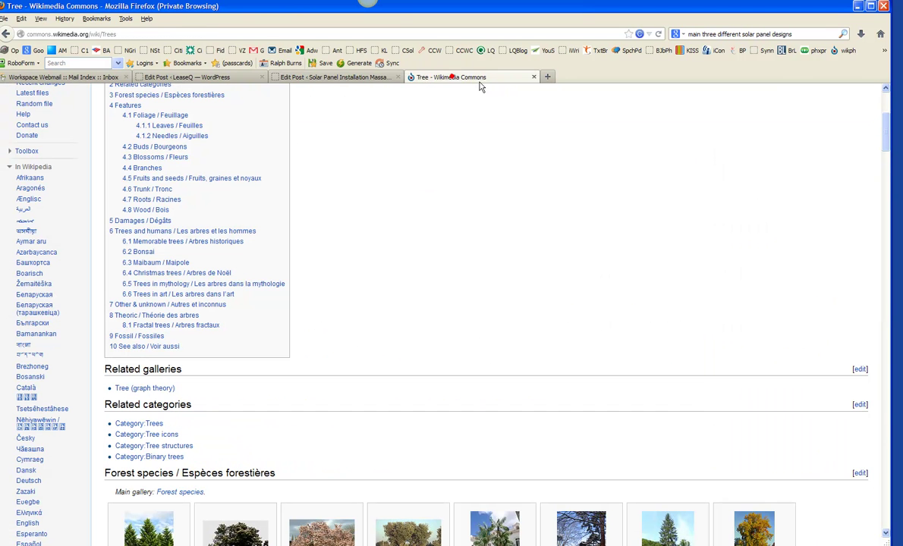
left_click(27, 34)
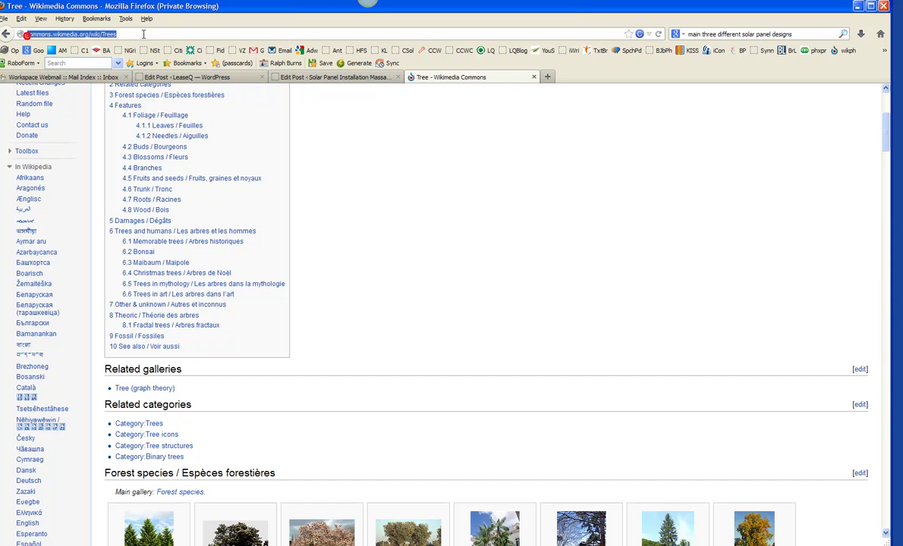
left_click(99, 35)
left_click_drag(98, 34, 44, 45)
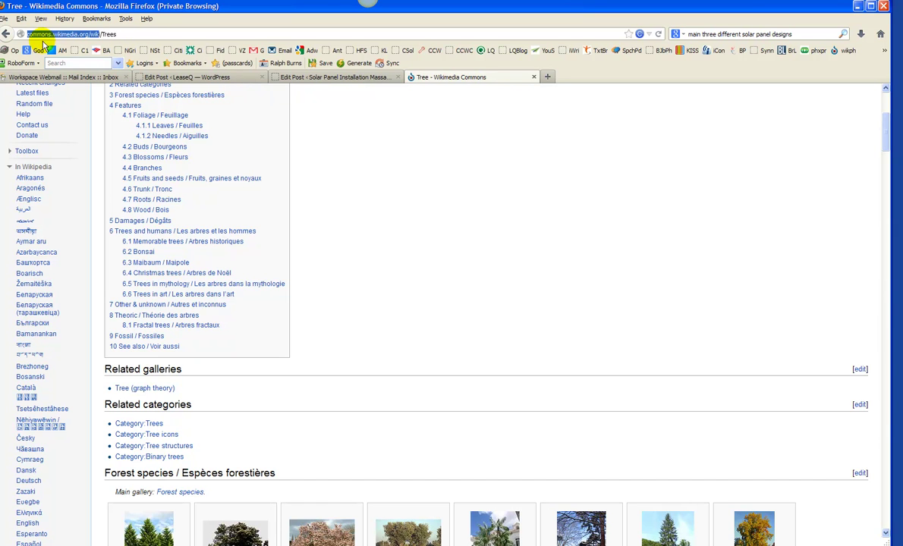
left_click(445, 223)
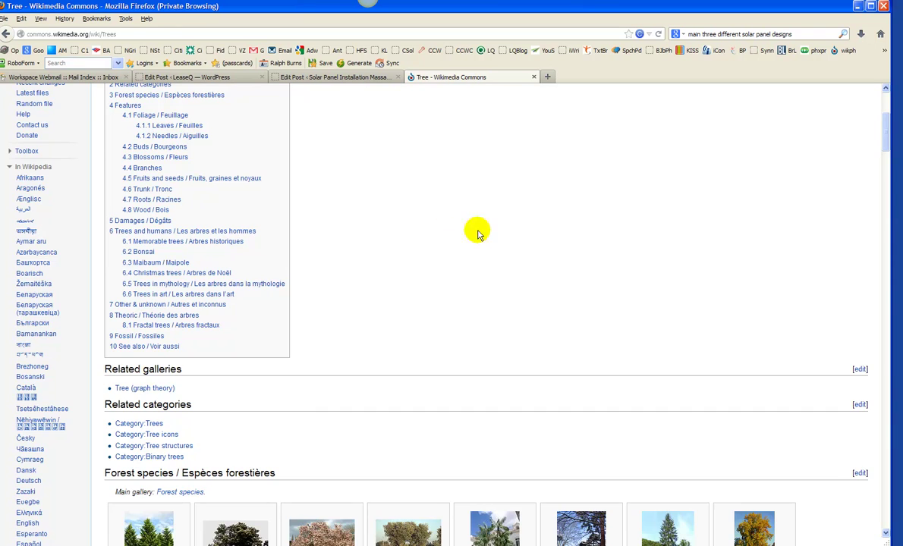
Search Wikimedia Commons for "trees" and look through the forest species images.
key("Home")
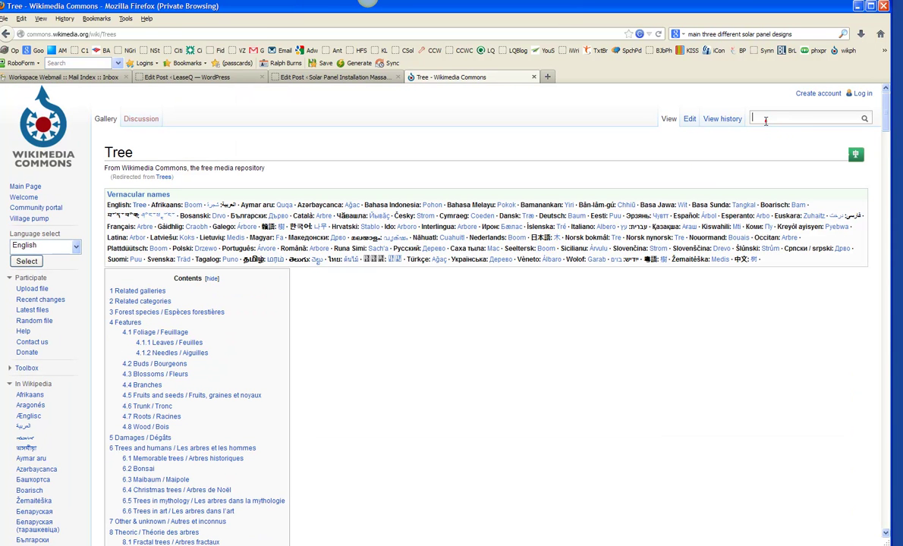
type("trees")
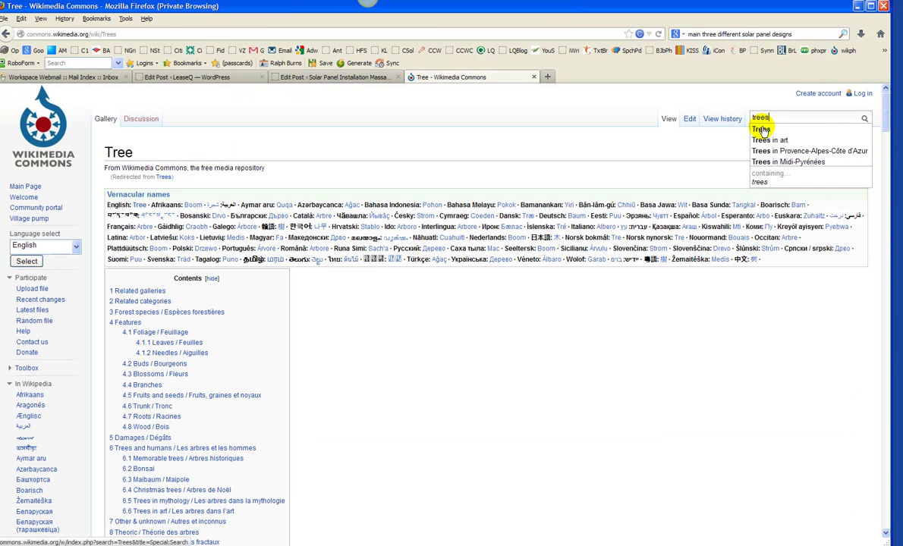
left_click(761, 129)
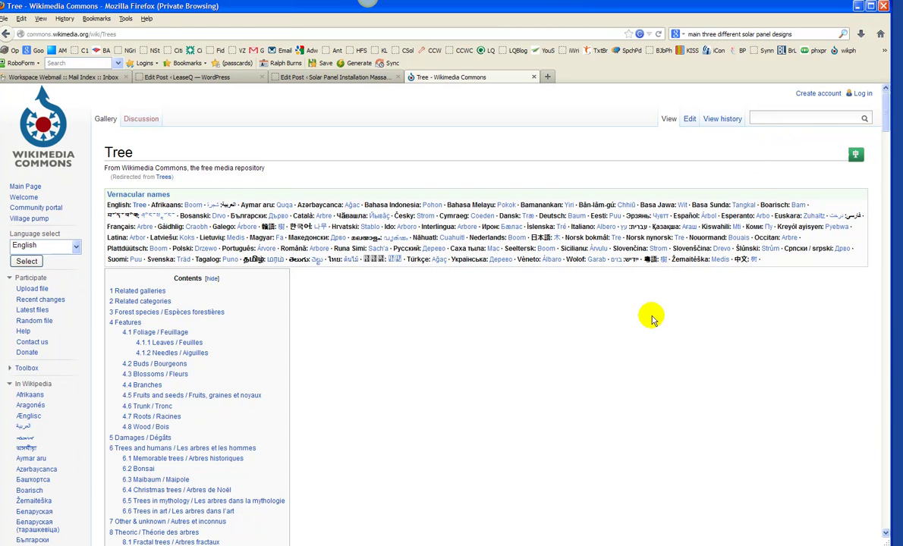
scroll(657, 317, "down", 8)
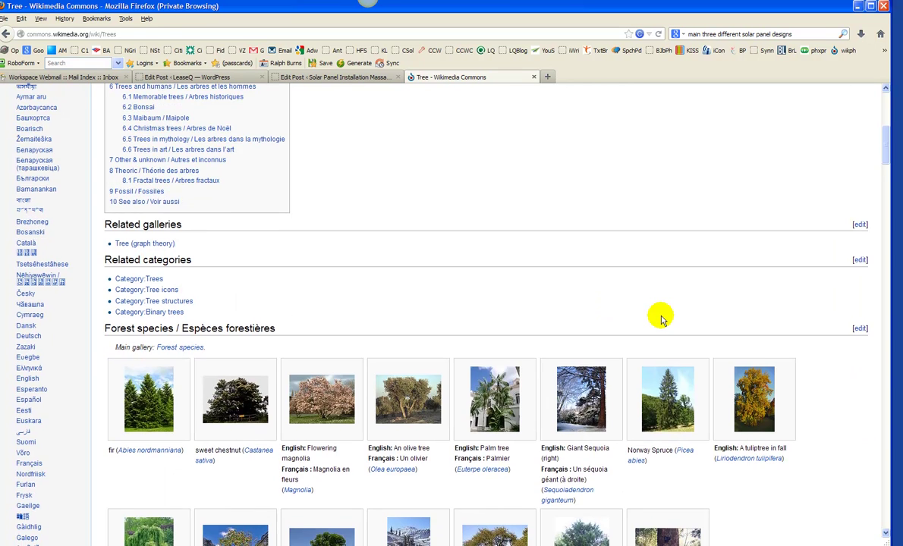
scroll(659, 315, "down", 5)
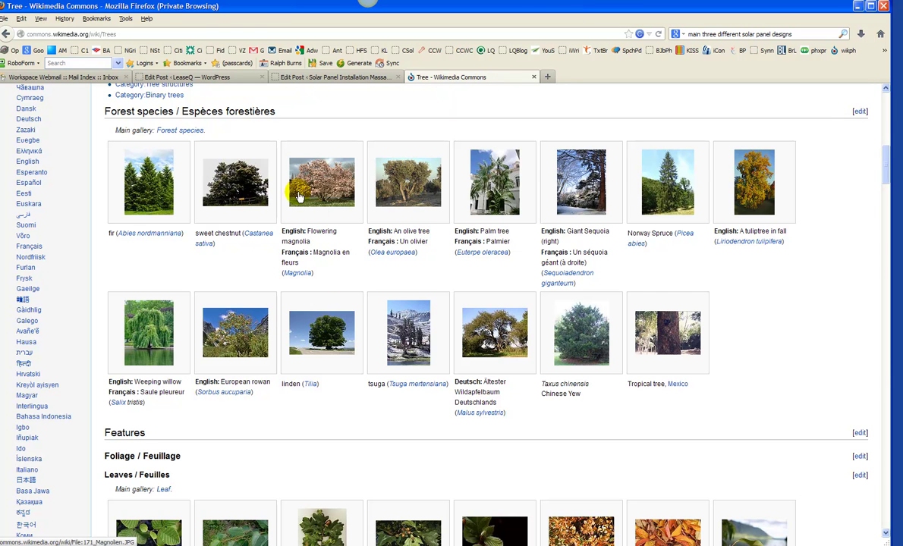
Open the fir tree image's file page and start saving the image under the file name "solar panels vs tress".
left_click(149, 194)
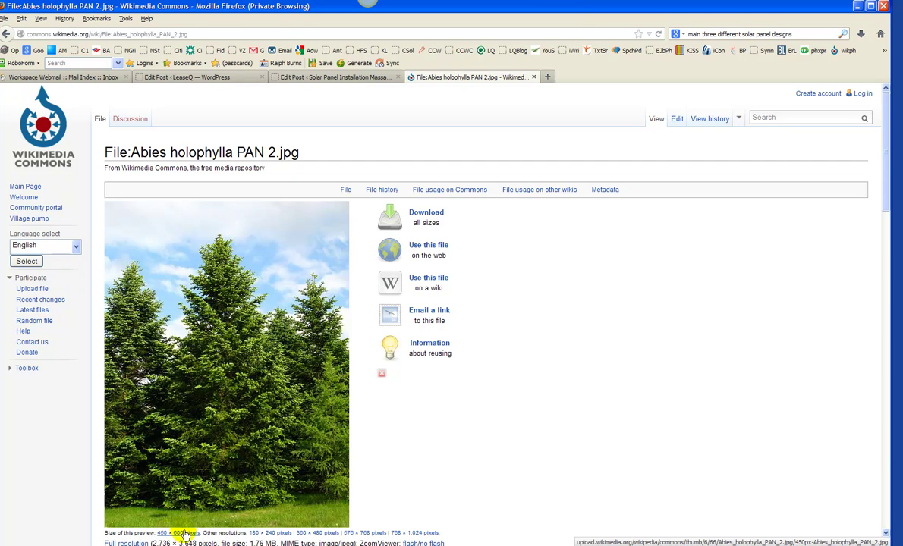
right_click(224, 360)
left_click(255, 451)
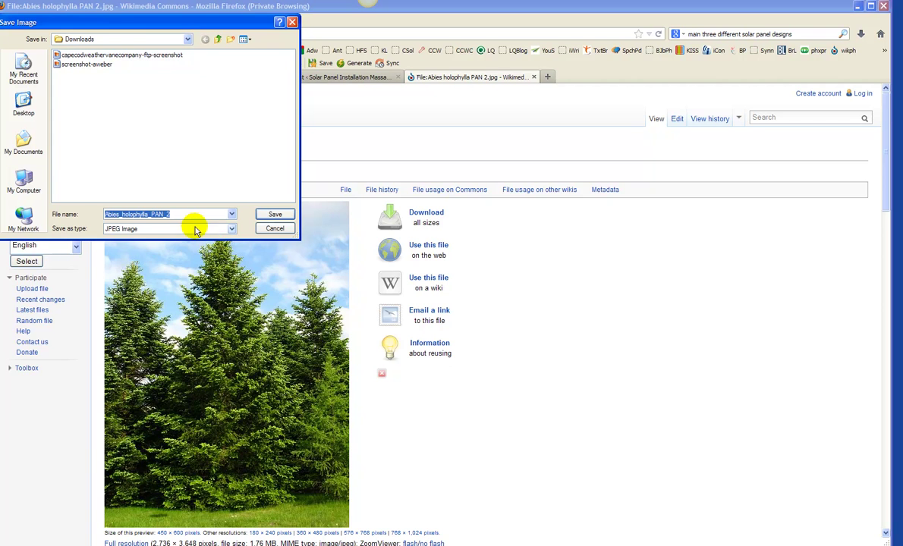
type("solar panels vs tress")
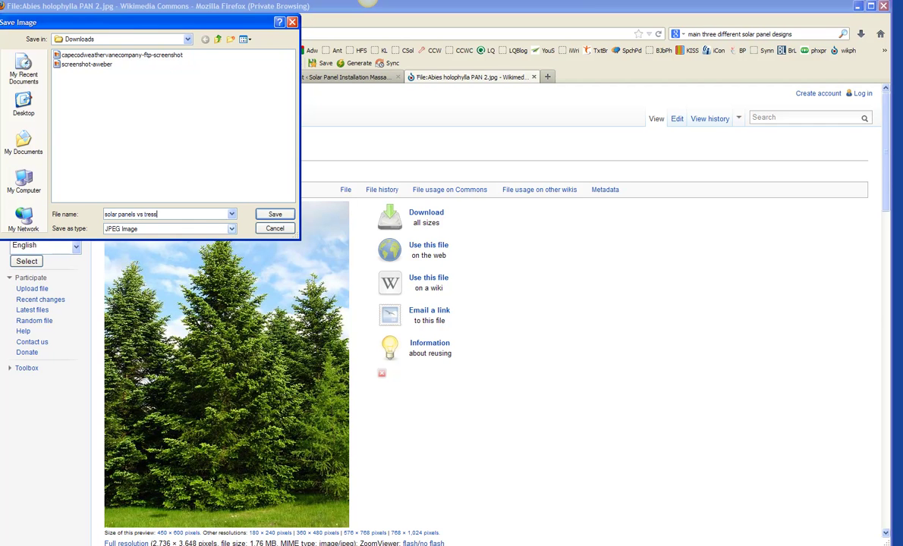
Save the tree image into the Cazeault folder's "Solar images" subfolder within My Documents.
left_click(24, 146)
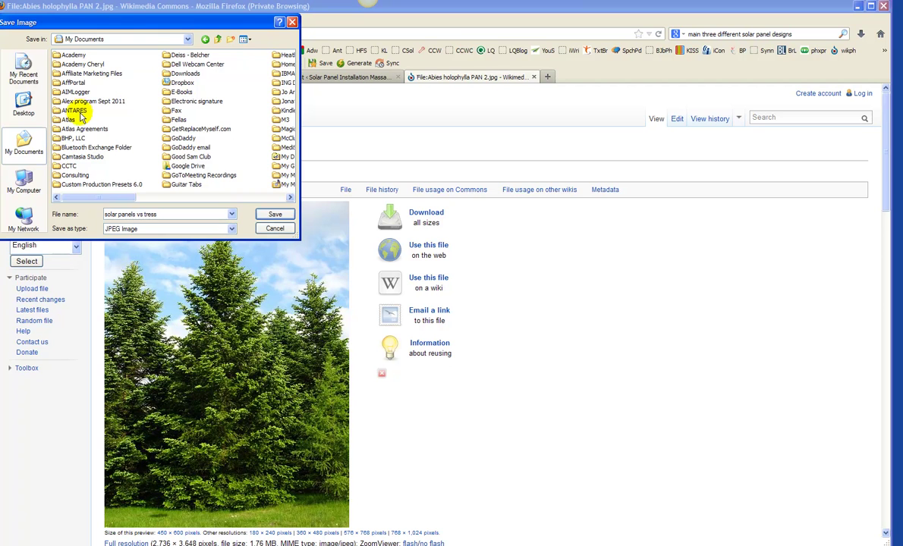
double_click(80, 114)
left_click(167, 65)
double_click(160, 64)
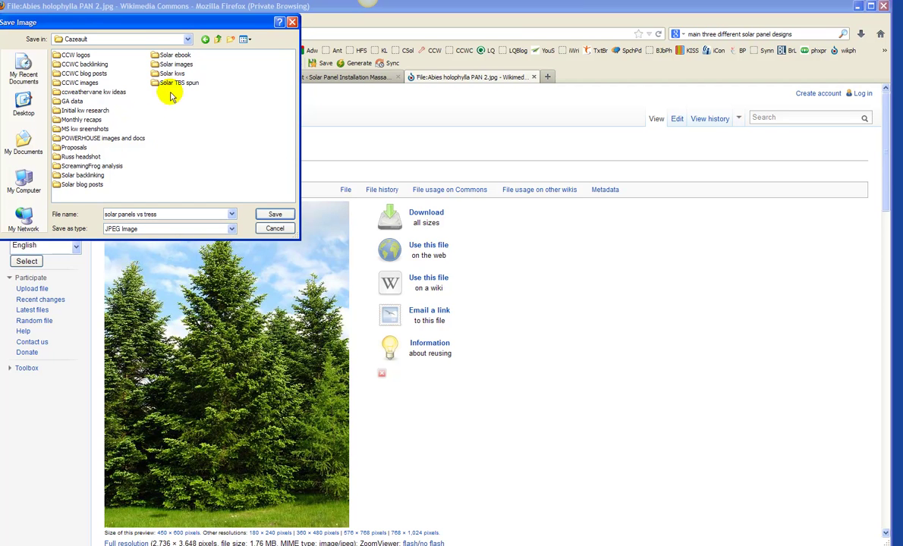
left_click(176, 65)
double_click(176, 64)
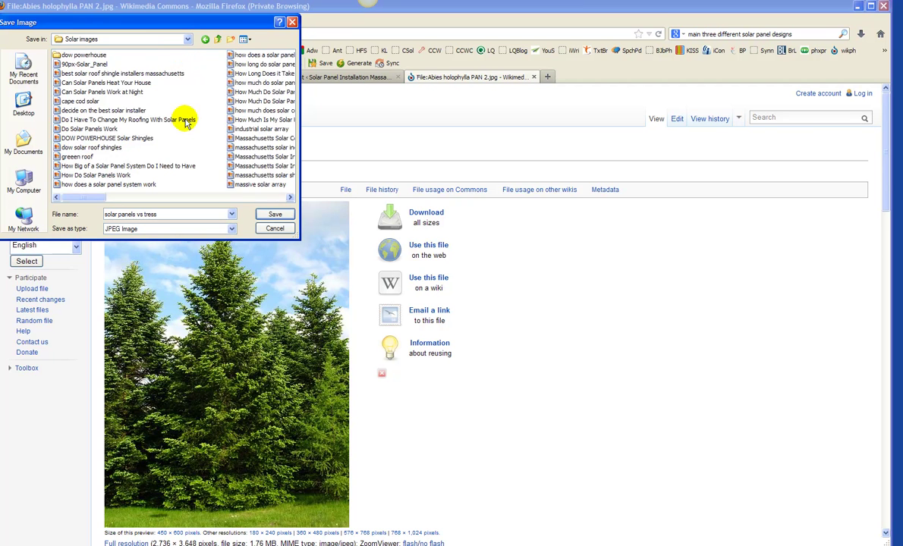
left_click(274, 214)
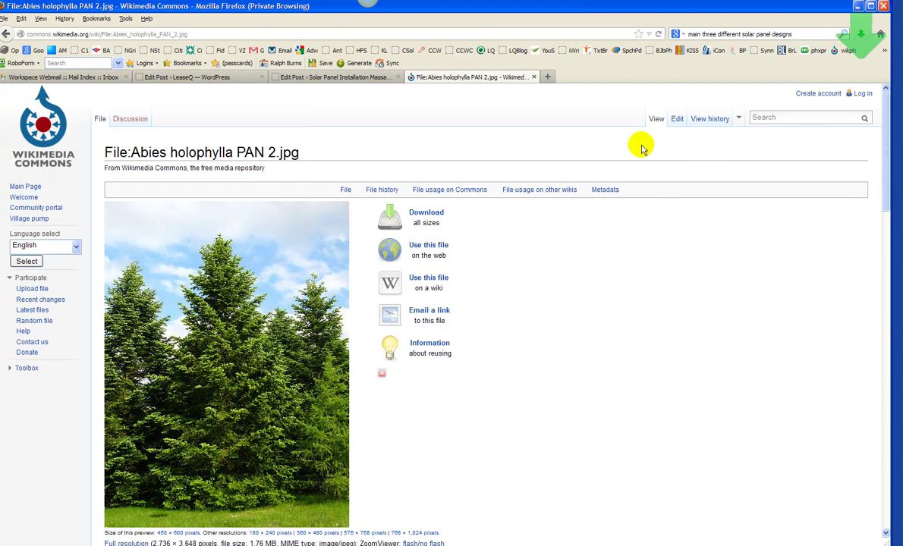
Return to the Solar Panels Vs. Trees post draft and place the cursor at the start of the "Imagine this" paragraph.
left_click(346, 78)
mouse_move(357, 91)
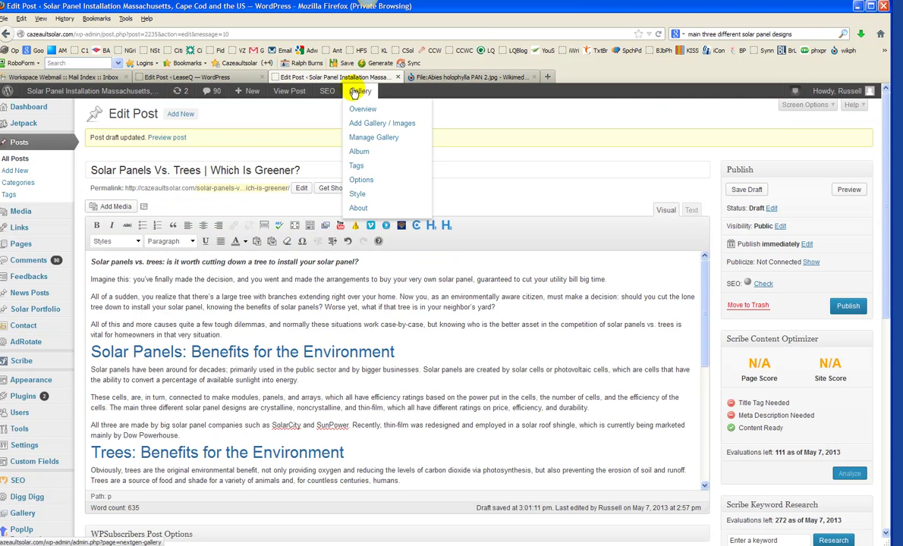
left_click(110, 205)
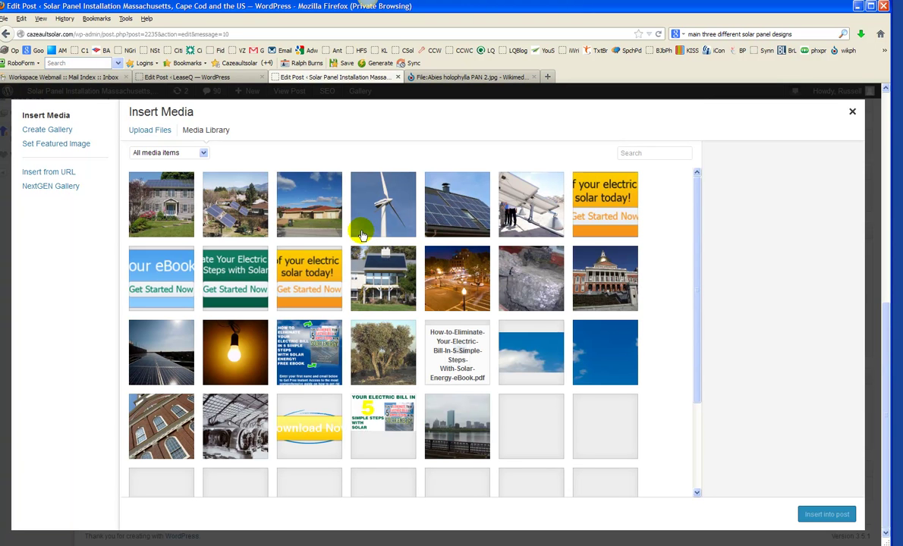
left_click(853, 114)
left_click(89, 281)
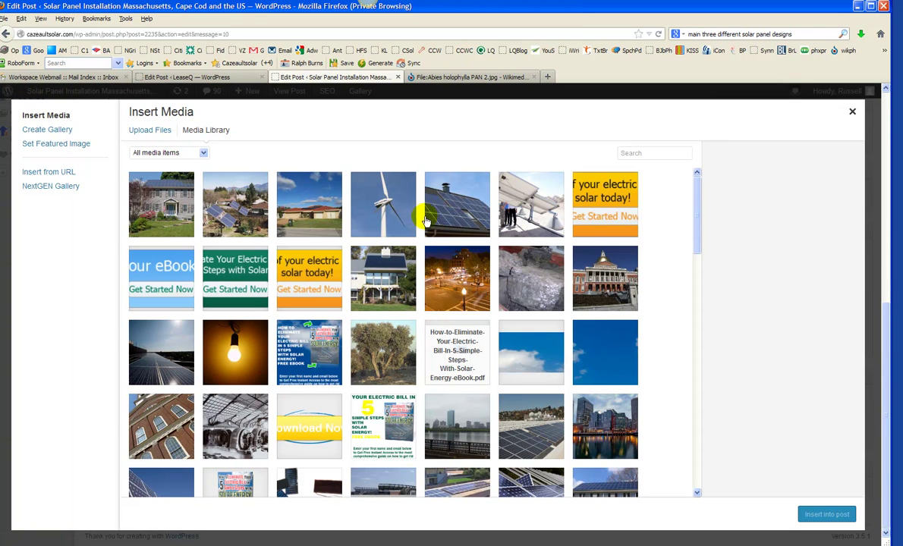
Start a media file upload and browse to the Cazeault "Solar images" folder within My Documents.
left_click(151, 131)
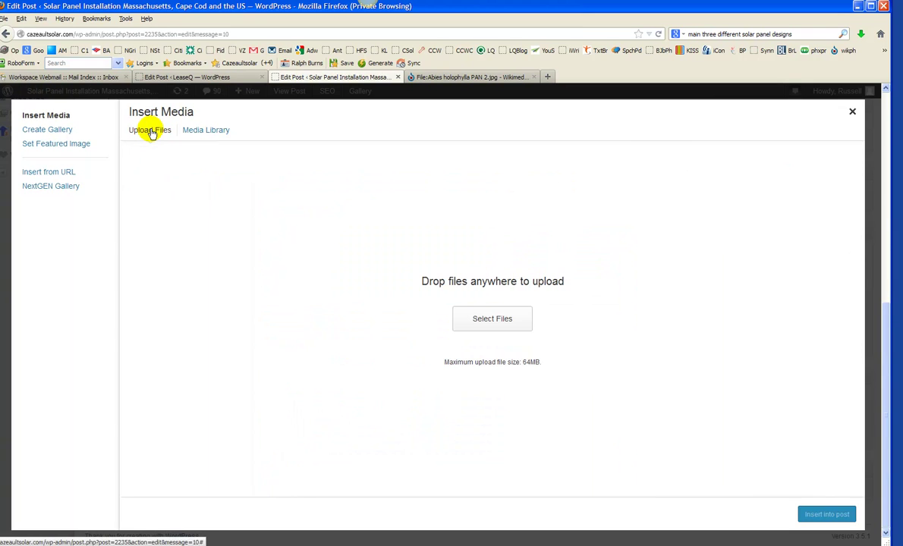
left_click(481, 320)
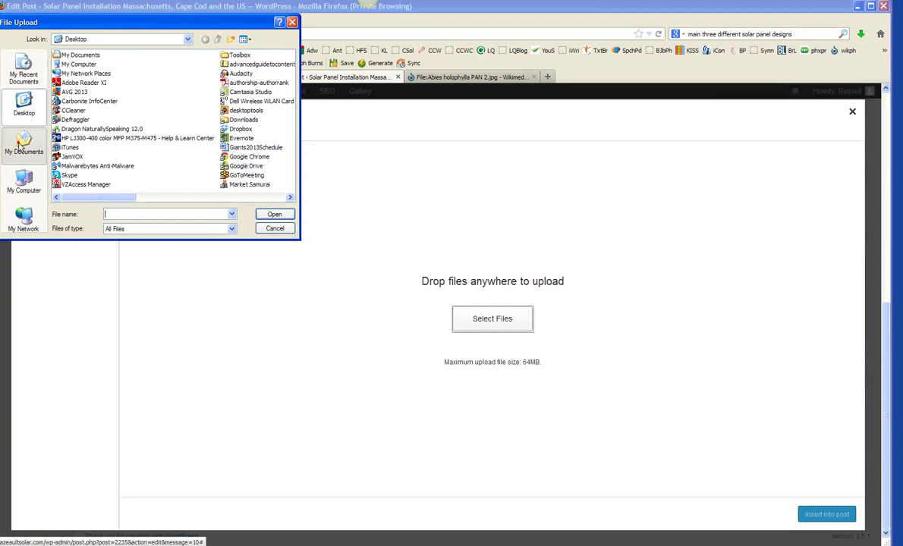
left_click(19, 142)
double_click(73, 110)
left_click(174, 67)
double_click(175, 65)
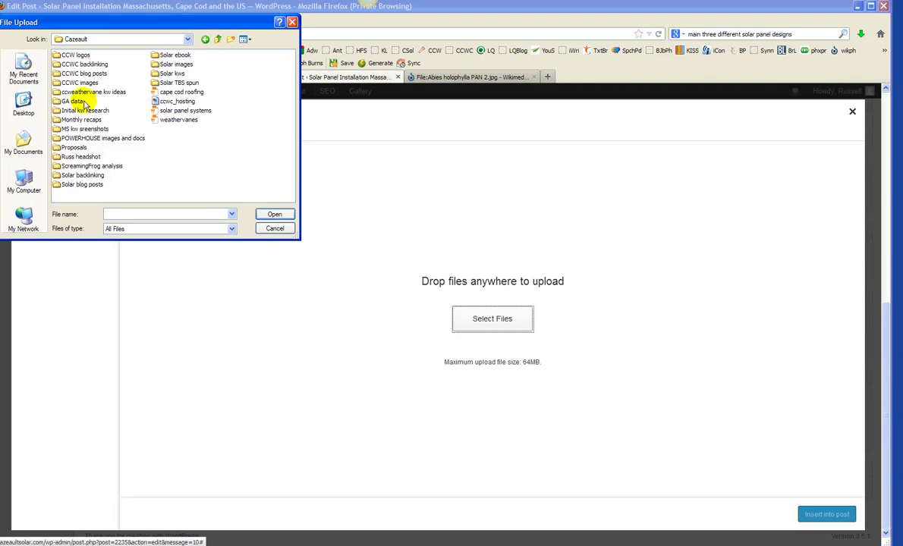
double_click(178, 65)
Show the folder's files with details, sort them newest first by date, and upload "solar panels vs tress".
left_click(244, 39)
left_click(252, 87)
left_click(277, 55)
left_click(277, 55)
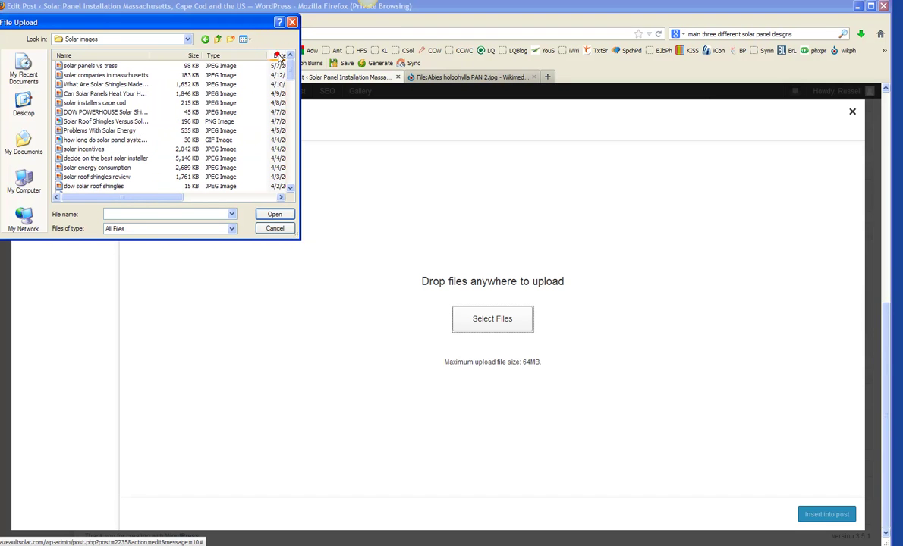
double_click(94, 69)
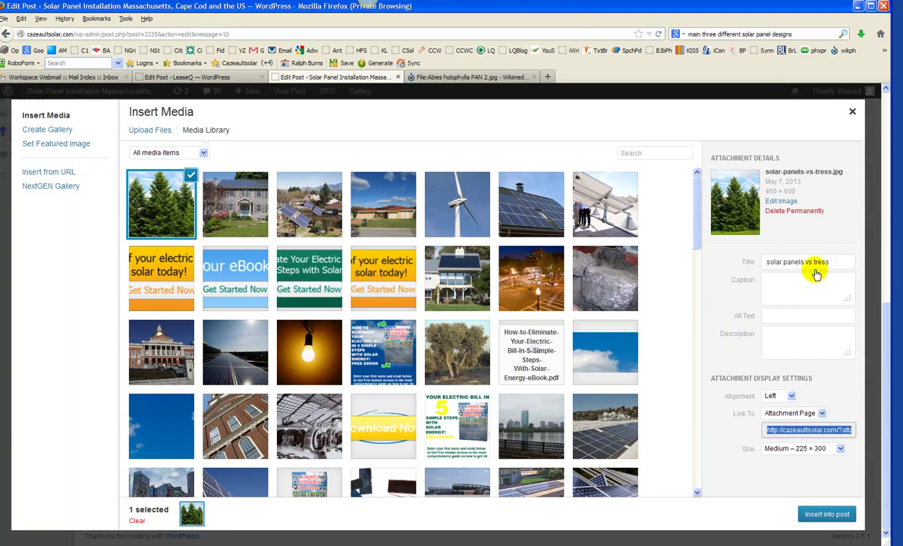
Correct the uploaded image's title to "solar panels vs trees" and copy it into the alt text.
left_click(825, 262)
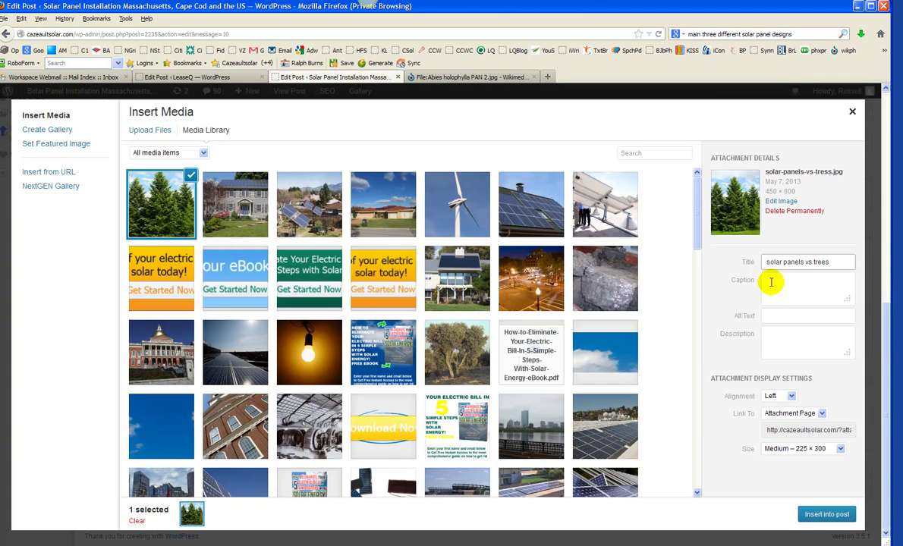
triple_click(792, 262)
right_click(791, 261)
left_click(806, 287)
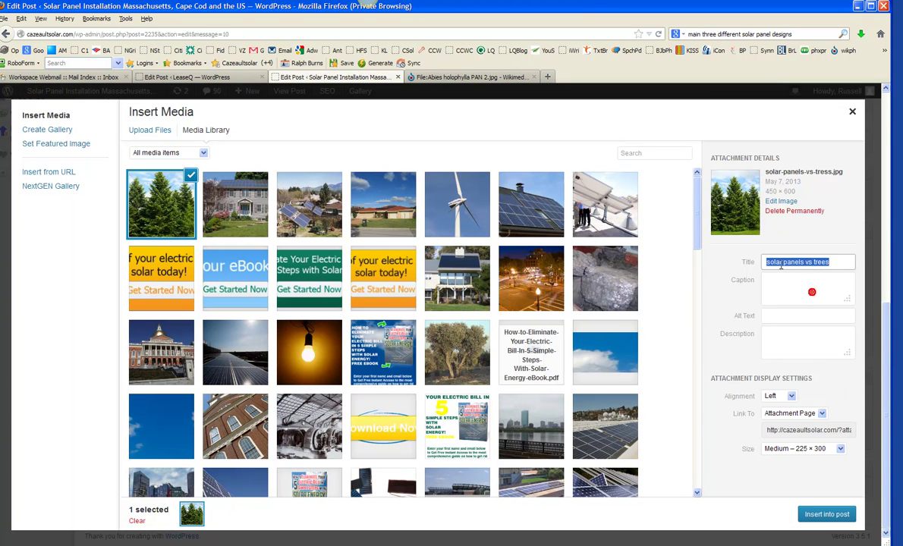
left_click(770, 315)
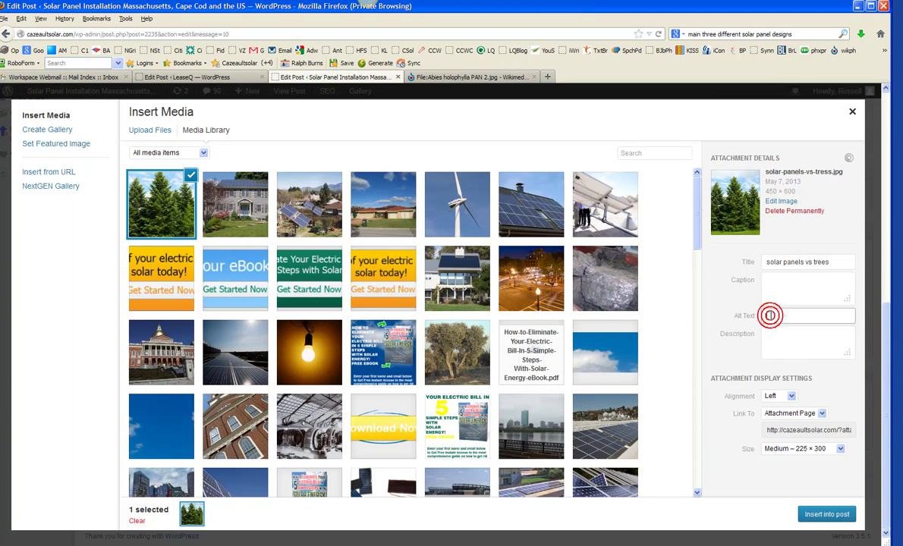
right_click(770, 316)
left_click(772, 334)
Enter the image description "Which is better, solar panels vs trees? We find out here." and copy it.
left_click(768, 333)
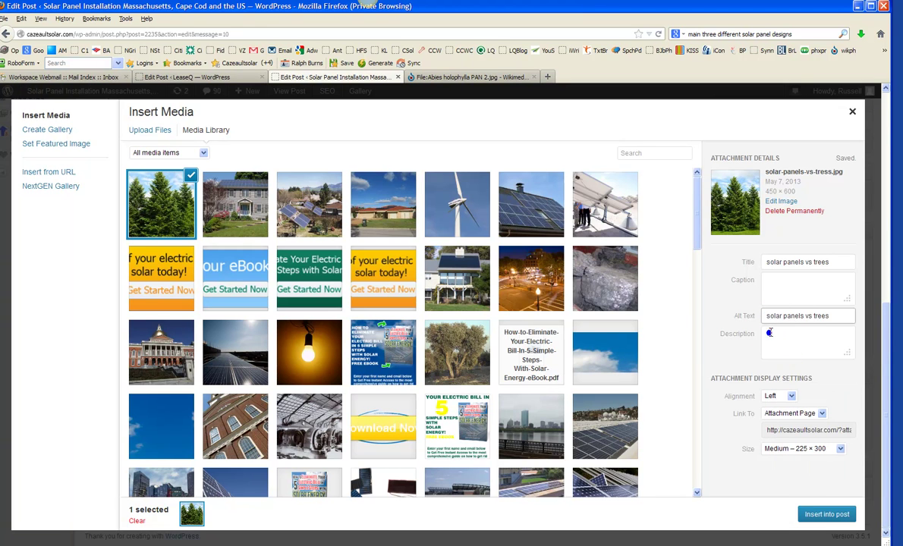
right_click(788, 357)
left_click(800, 372)
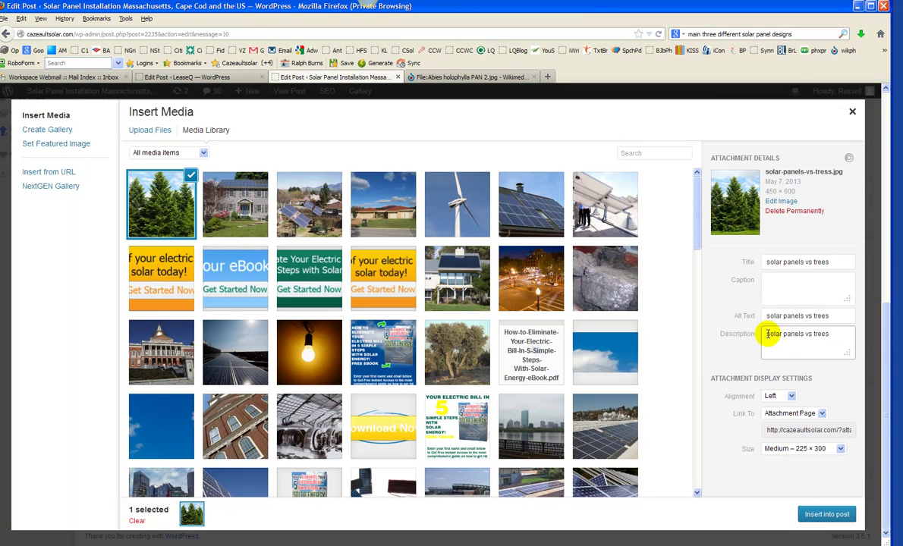
left_click(781, 340)
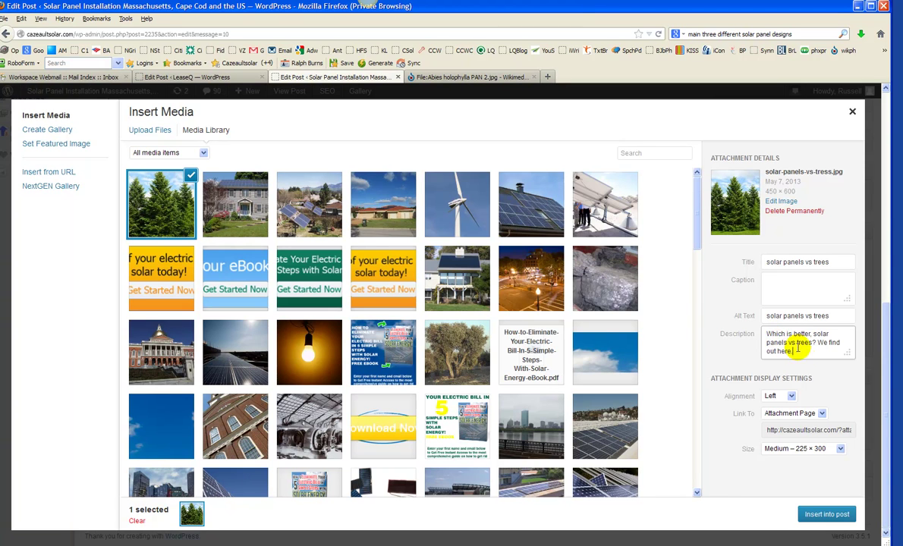
triple_click(794, 343)
right_click(783, 337)
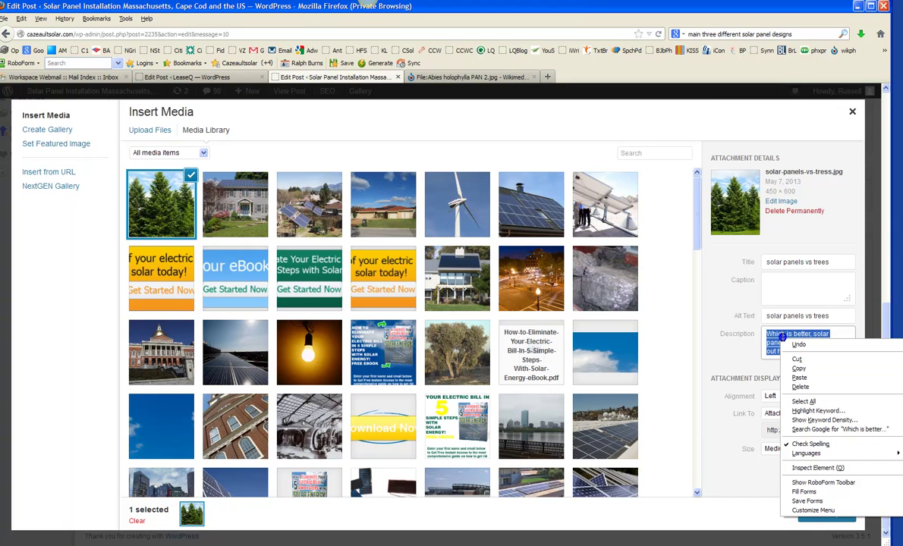
left_click(796, 369)
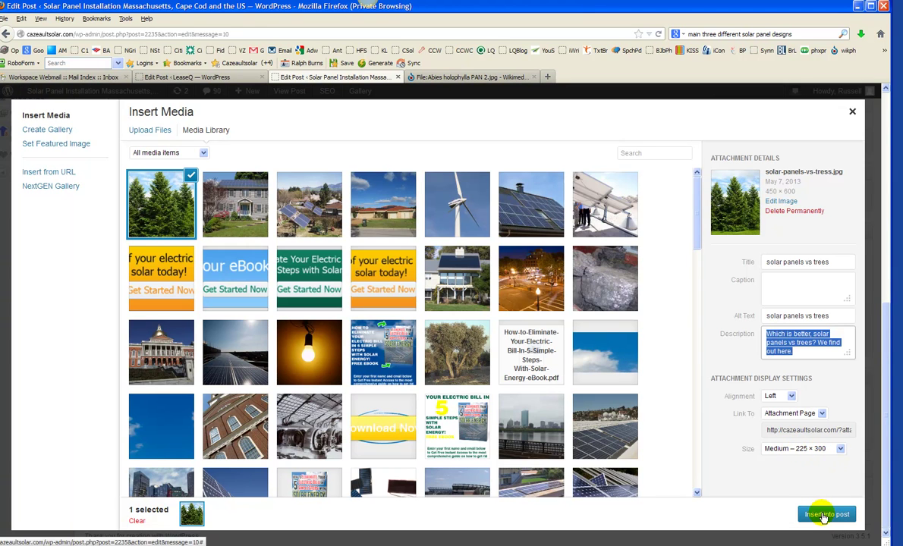
Insert the tree image into the post at Medium – 225 × 300 size.
left_click(839, 449)
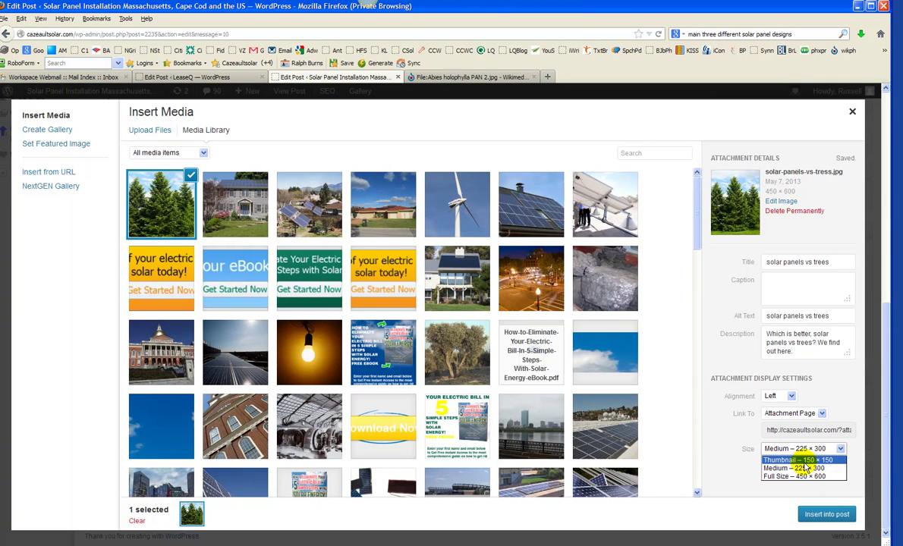
left_click(802, 469)
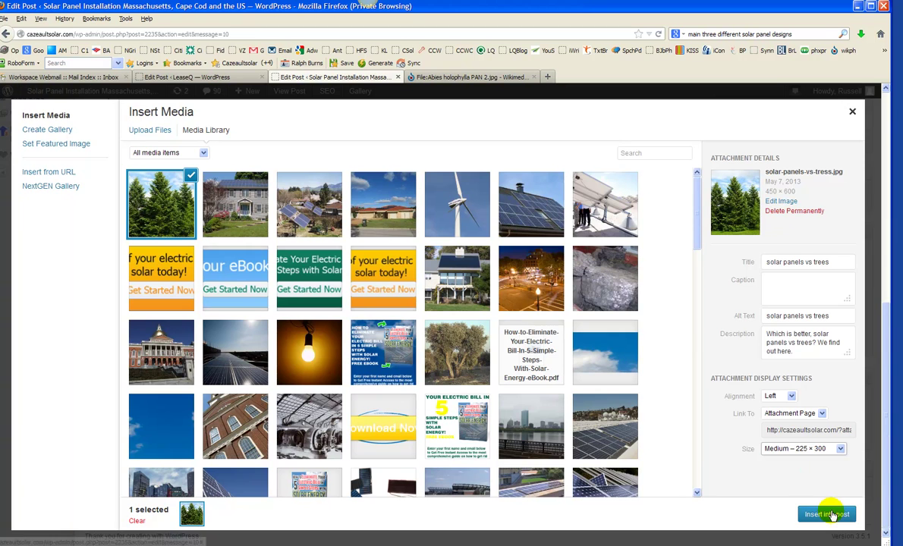
left_click(823, 515)
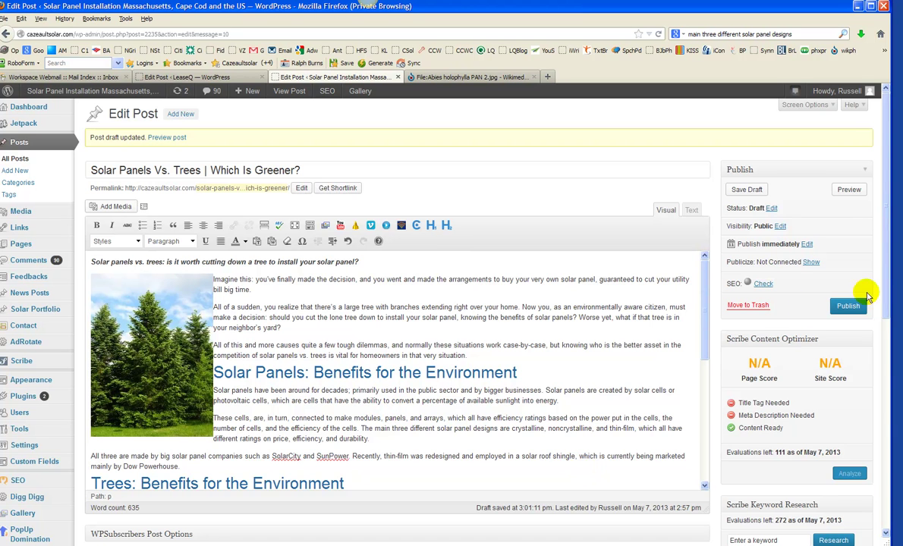
Paste the copied image description into the Yoast SEO meta description.
left_click_drag(884, 281, 875, 473)
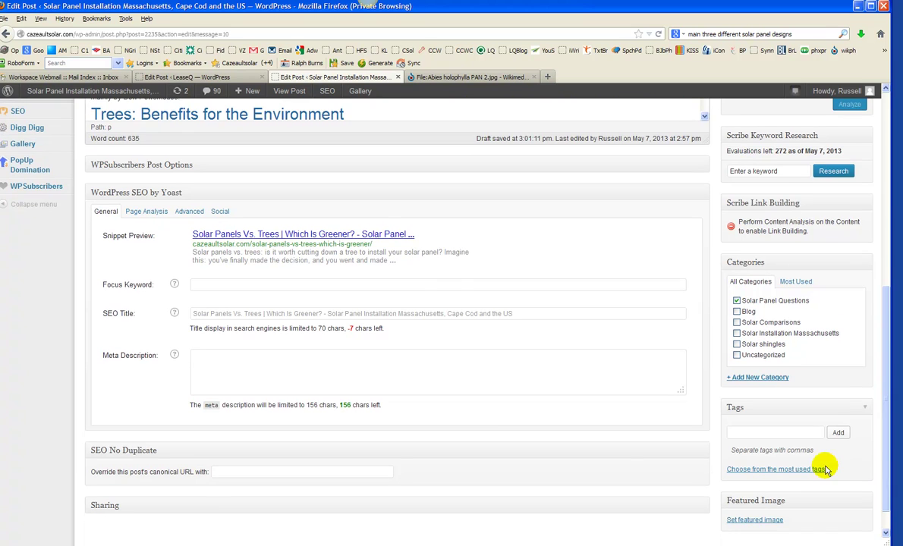
left_click(195, 356)
right_click(194, 356)
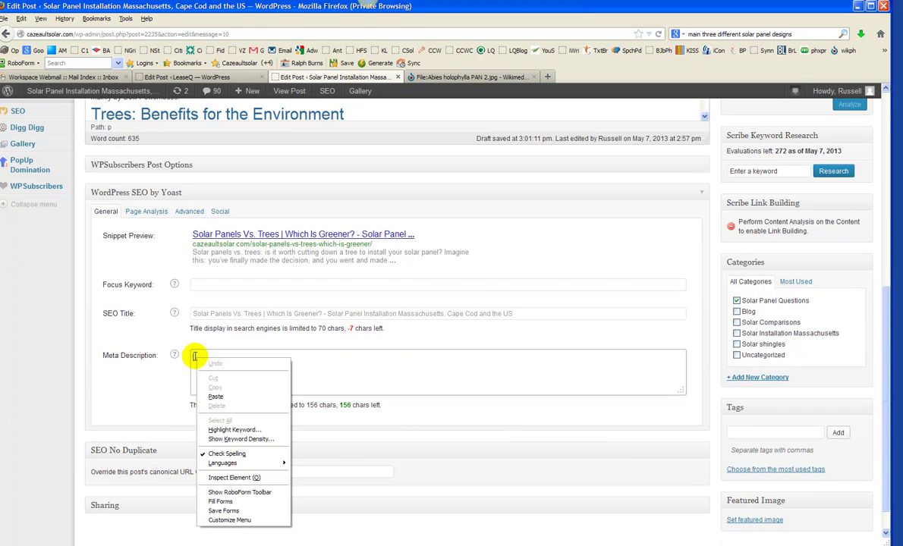
left_click(224, 392)
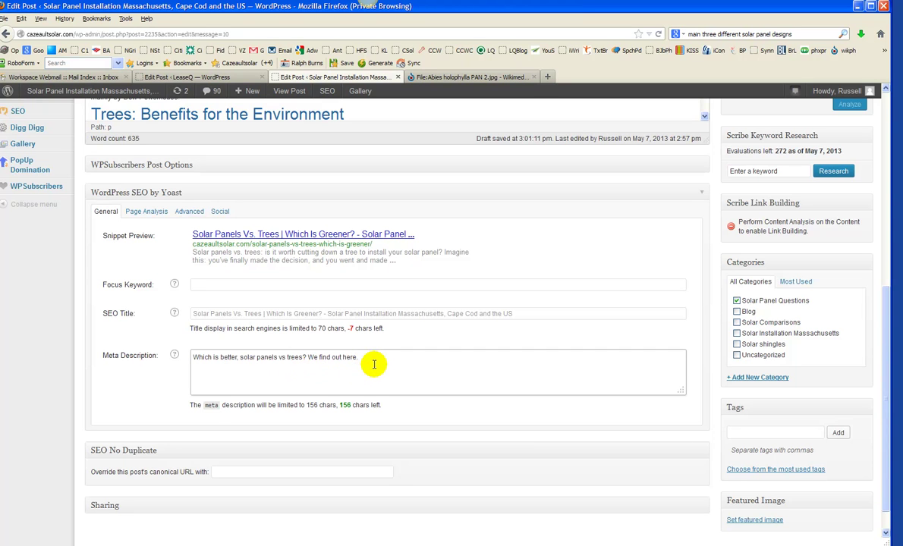
Replace the meta description's final "here." with "if solar energy or trees are better for the environment. Click here to see!".
key("BackSpace")
key("BackSpace")
key("BackSpace")
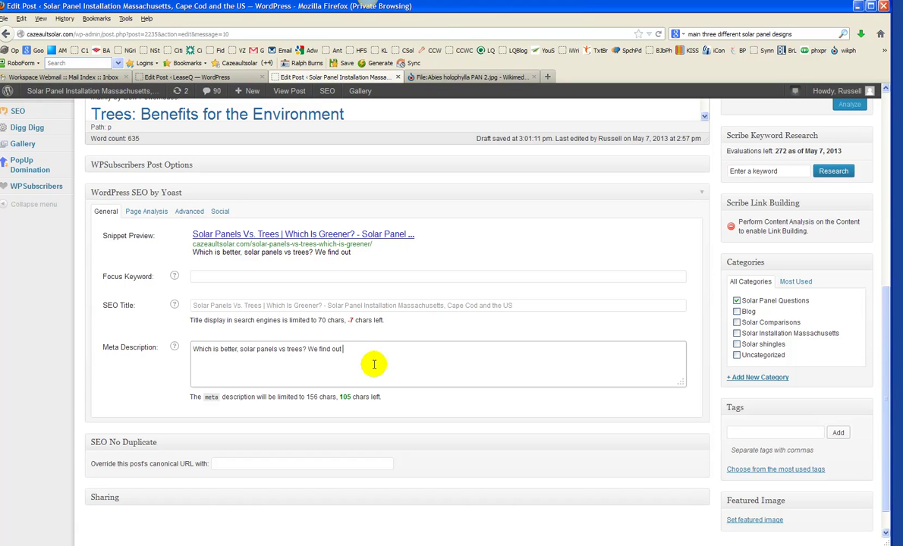
type("if solar")
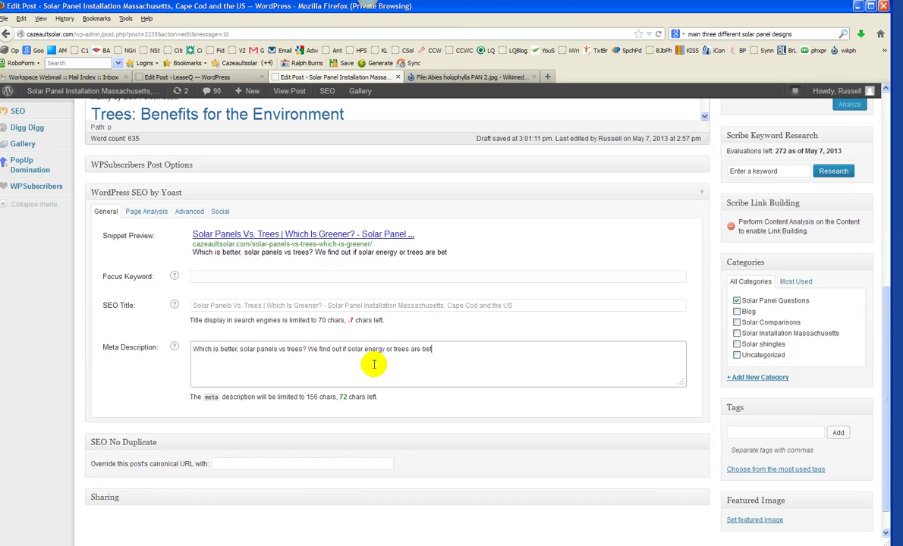
type("en")
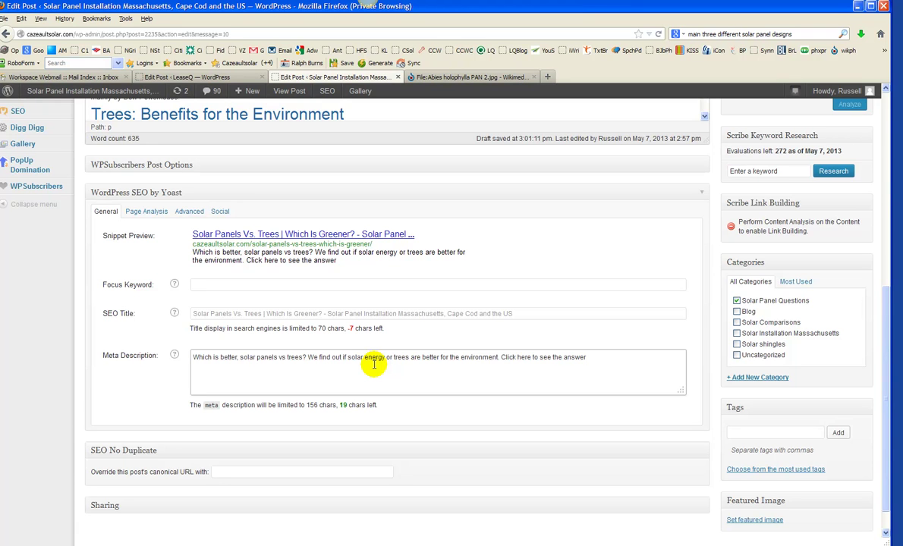
key("BackSpace")
key("BackSpace")
key("BackSpace")
key("BackSpace")
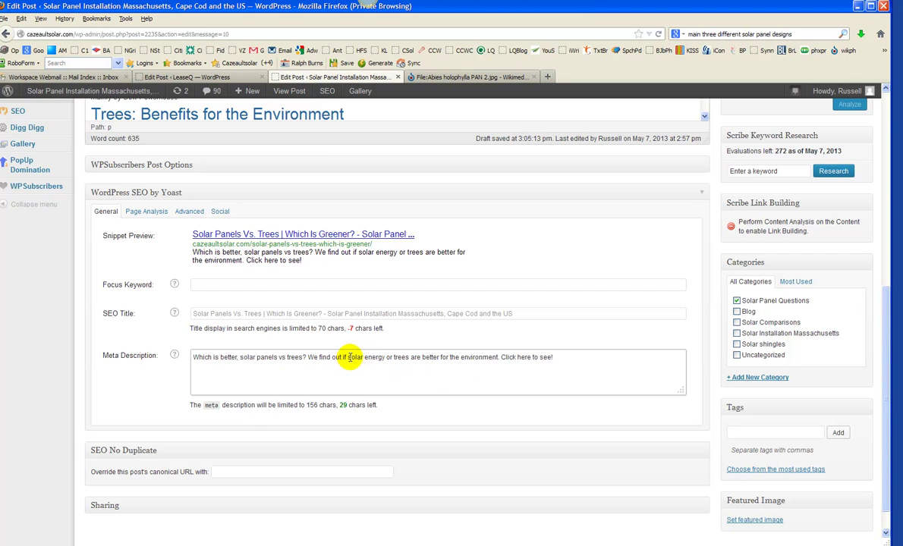
Review the meta description's wording, highlighting "solar energy", "environment" and "Click here", and check its remaining character allowance.
left_click_drag(347, 357, 390, 357)
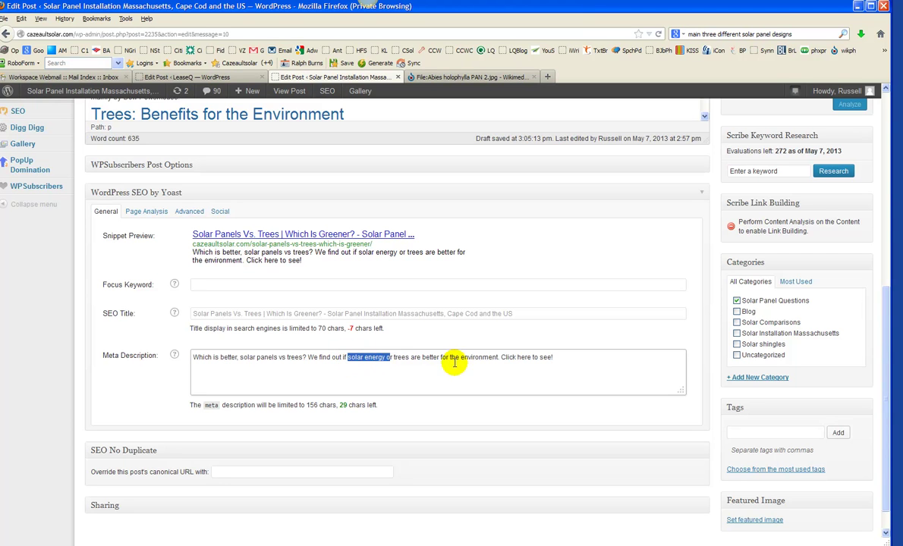
left_click(478, 357)
double_click(472, 357)
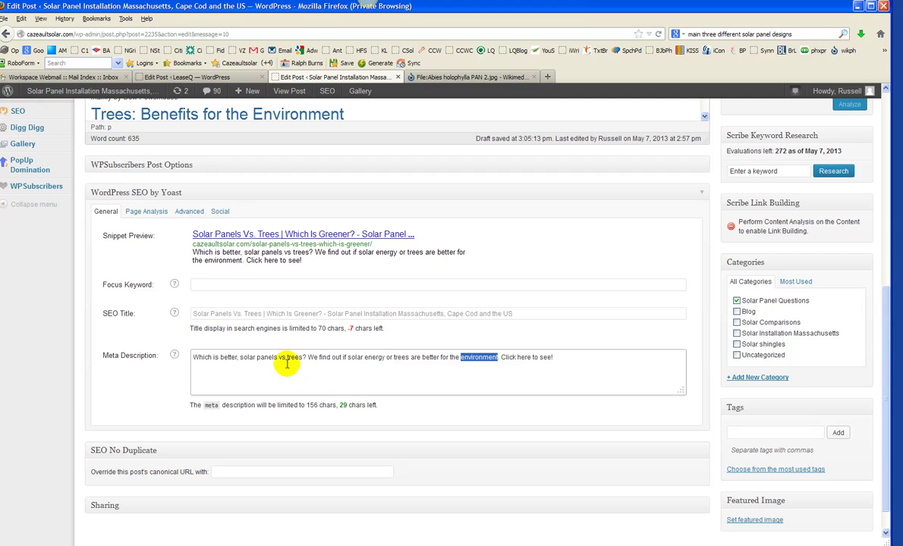
left_click(423, 359)
left_click(553, 357)
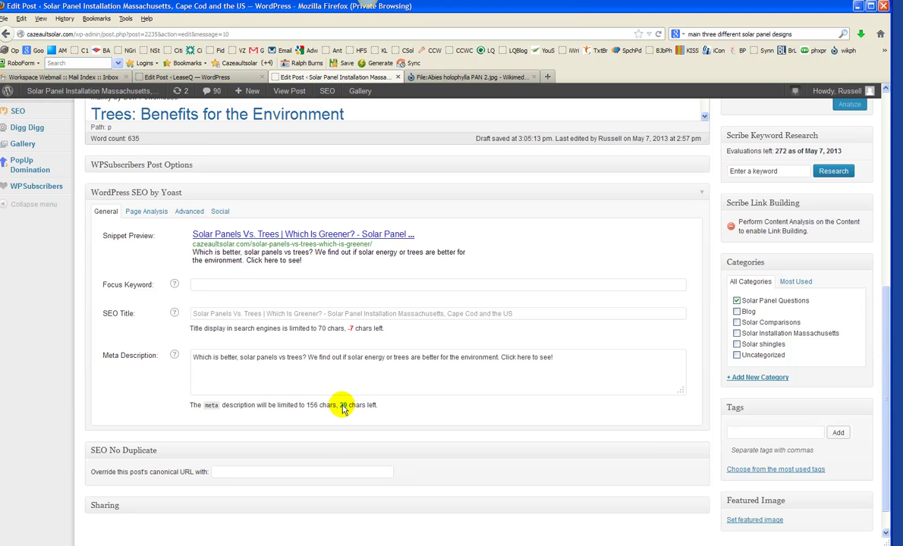
left_click(554, 357)
left_click(554, 358)
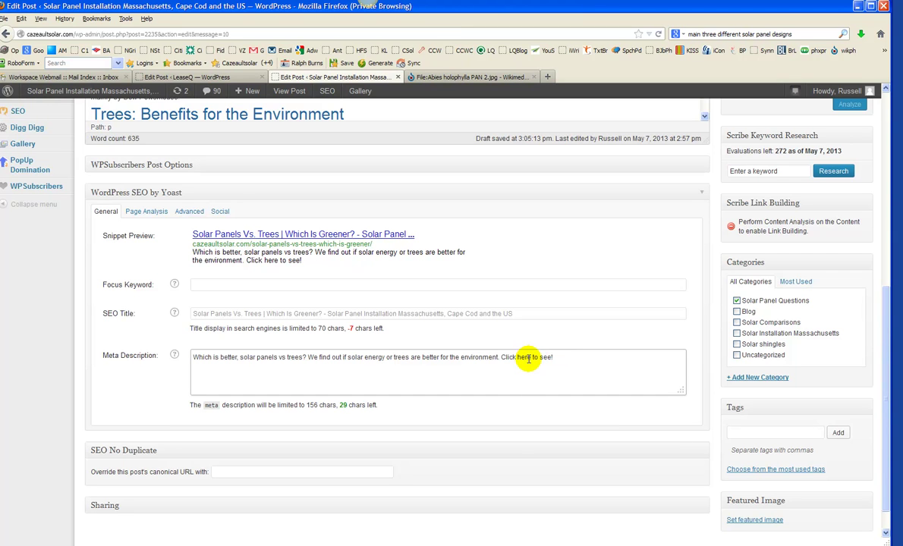
left_click_drag(531, 357, 501, 357)
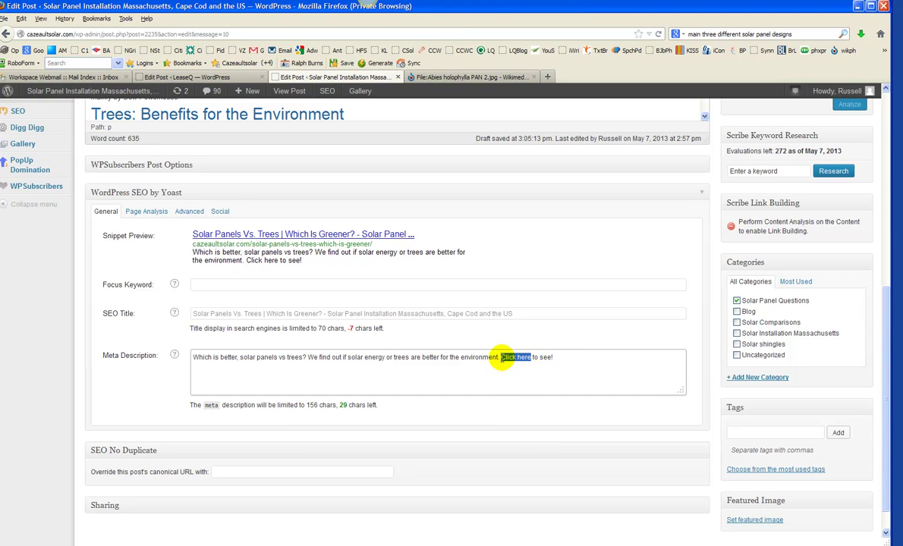
Capitalize "CLICK HERE" in the meta description and set the Yoast focus keyword to "solar panels vs trees", copied from the description.
type("CLICK HERE")
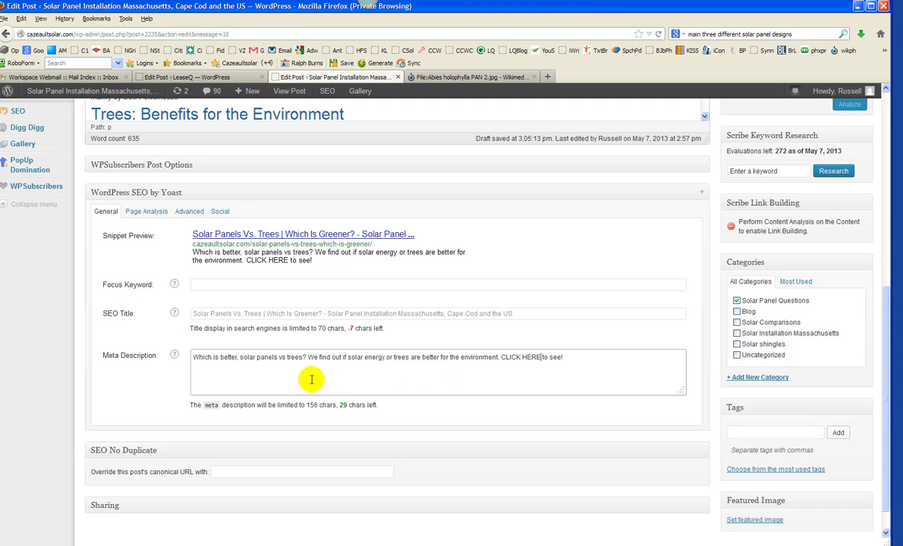
left_click(302, 357)
left_click_drag(302, 357, 241, 358)
right_click(241, 358)
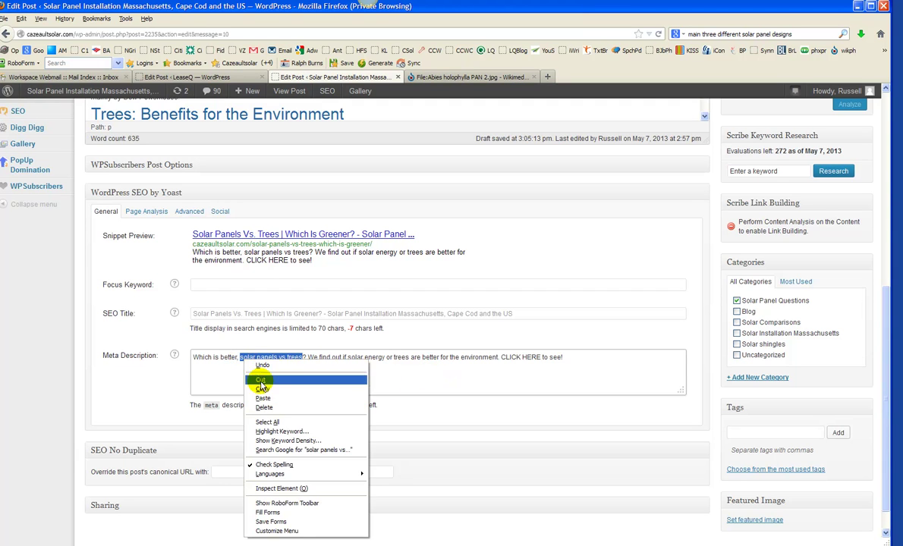
left_click(250, 369)
left_click(196, 284)
right_click(197, 285)
left_click(217, 324)
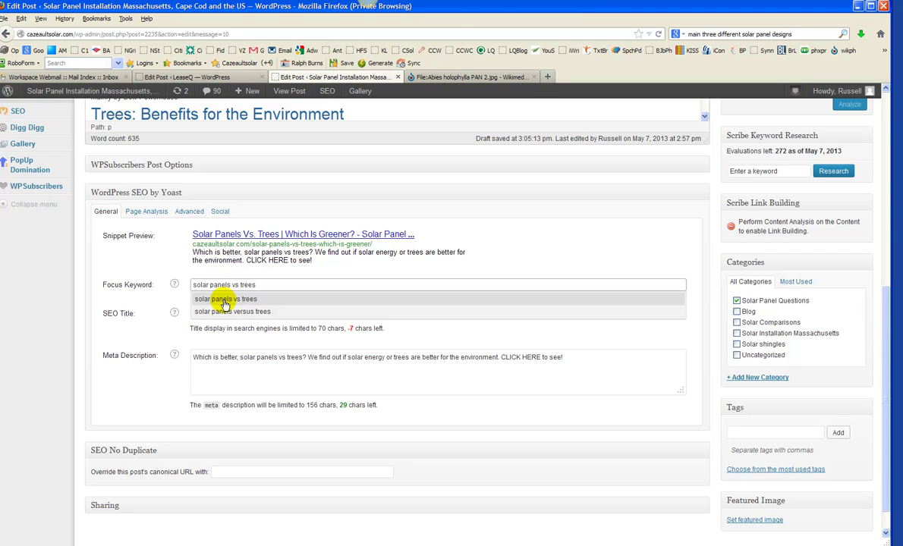
left_click(225, 300)
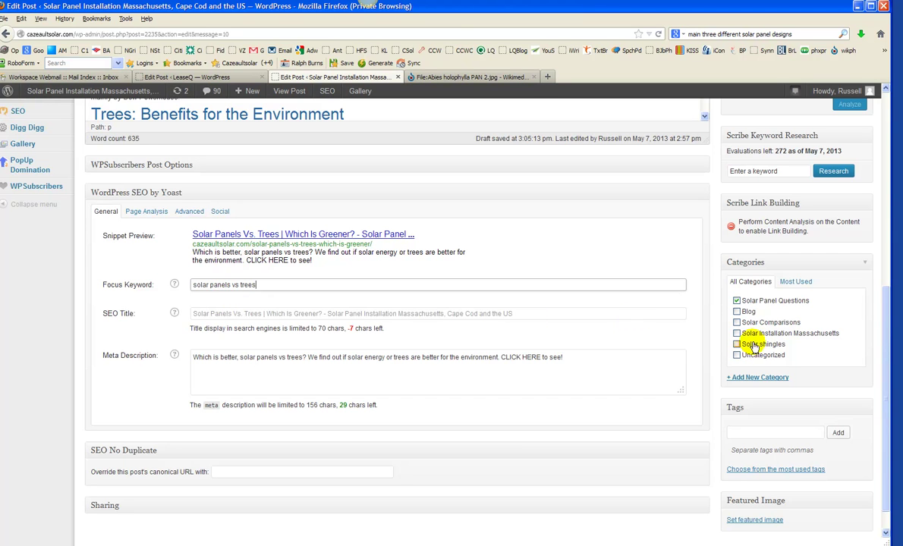
Copy the post title "Solar Panels Vs. Trees | Which Is Greener?" into the Yoast SEO Title.
left_click_drag(884, 349, 884, 107)
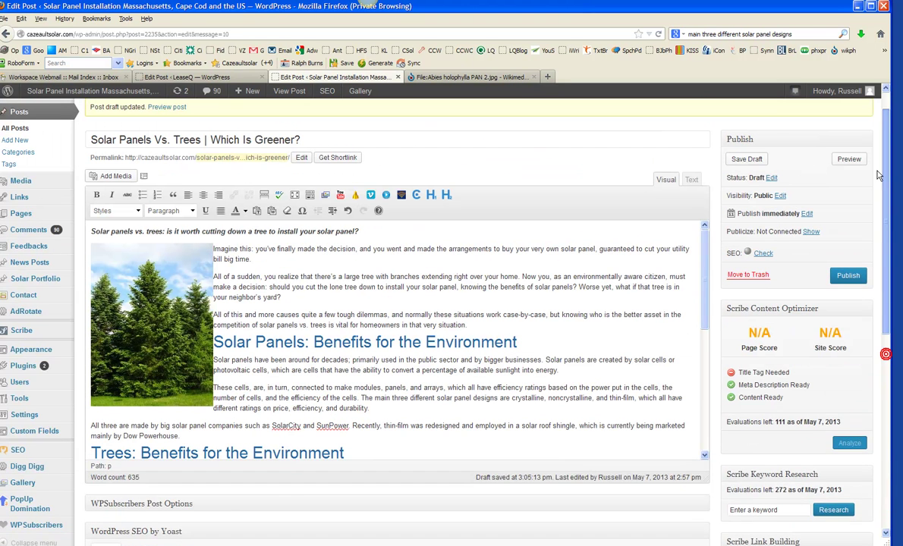
left_click(95, 170)
key("ctrl+a")
right_click(118, 170)
left_click(154, 201)
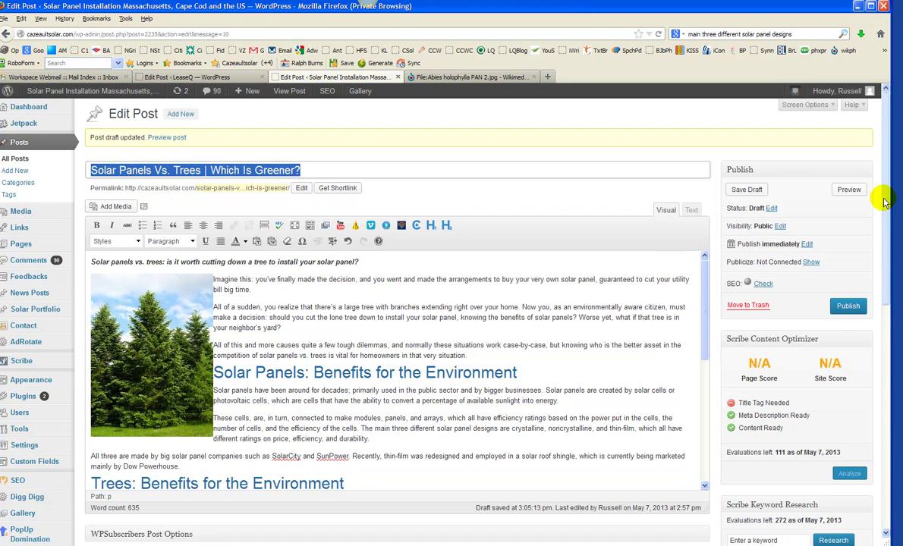
scroll(451, 383, "down", 10)
left_click(188, 385)
right_click(195, 384)
left_click(222, 425)
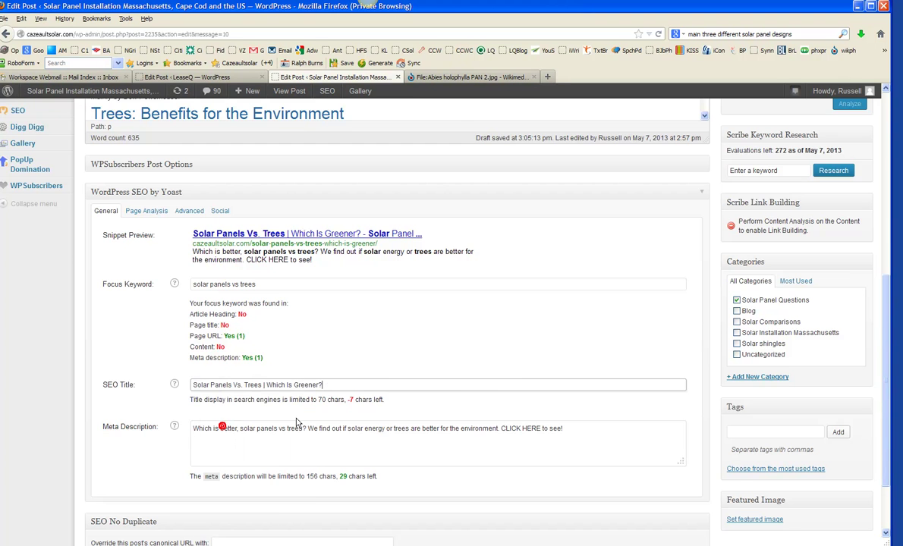
Add "The Secret Behind The Battle Between" in front of "Solar Panels" in the post title.
scroll(471, 366, "up", 10)
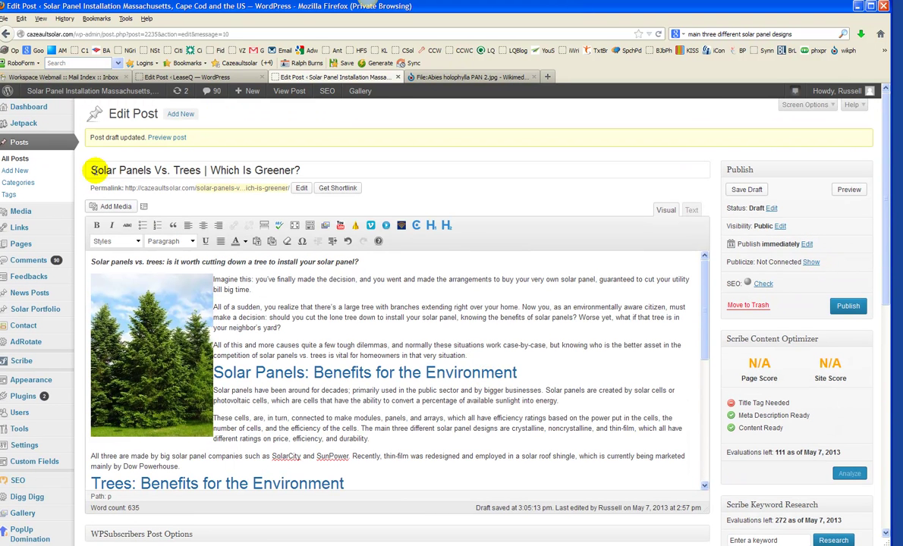
left_click(95, 171)
type("The Secret")
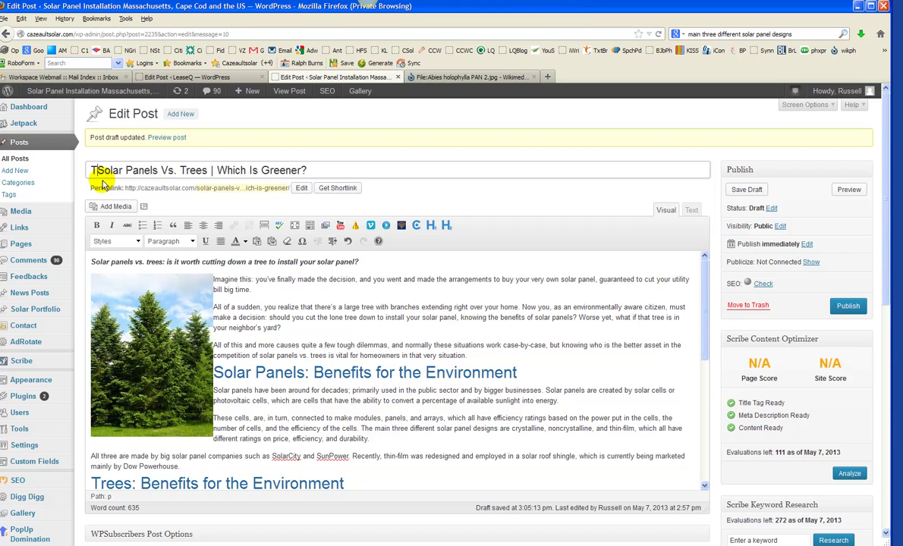
type(" Beghind")
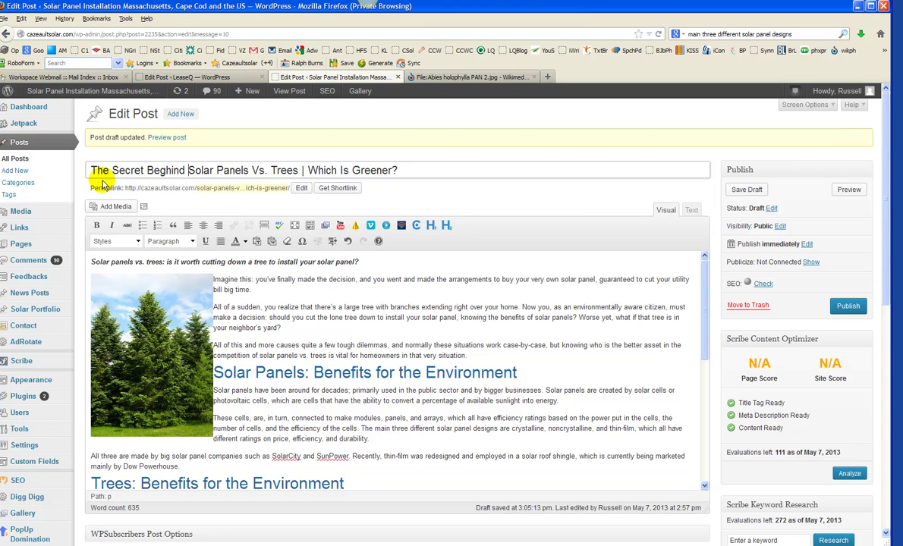
key("BackSpace")
key("BackSpace")
key("BackSpace")
key("BackSpace")
key("BackSpace")
key("BackSpace")
type("hind")
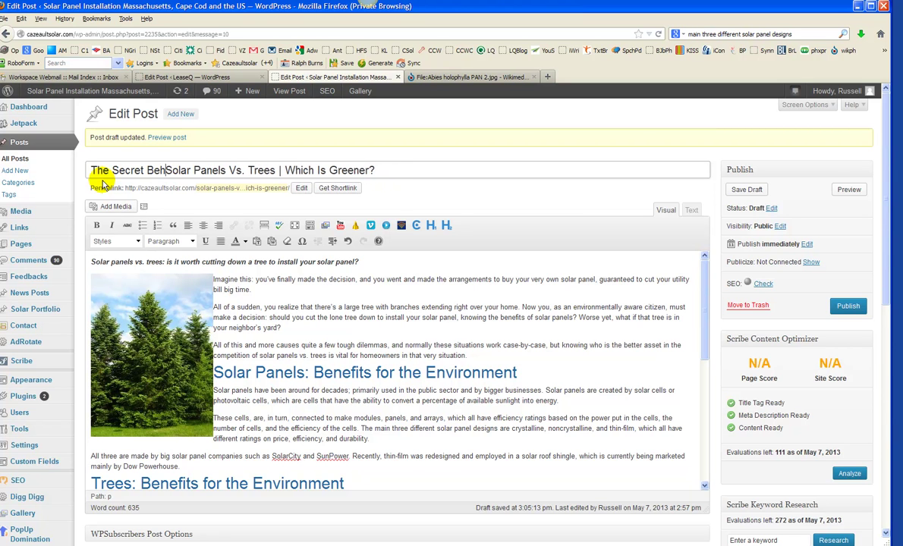
type(" The ")
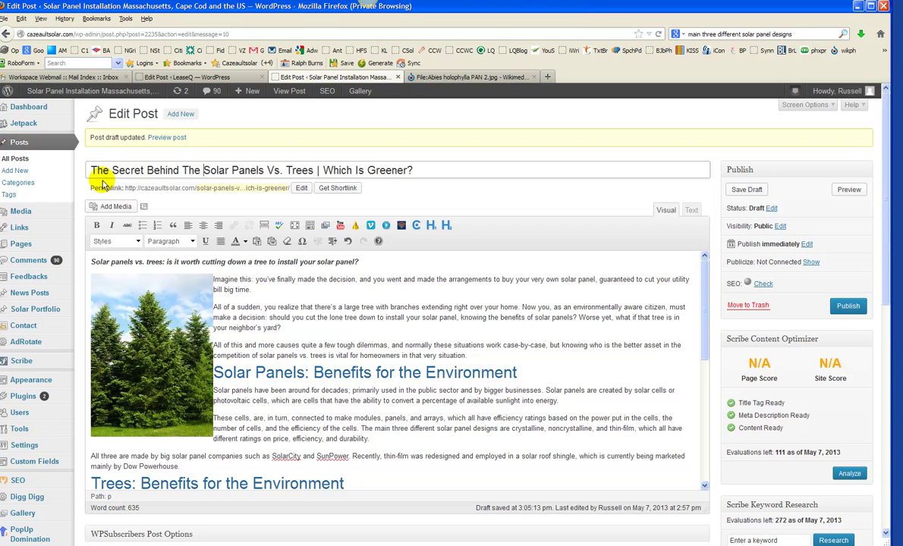
type("Batle")
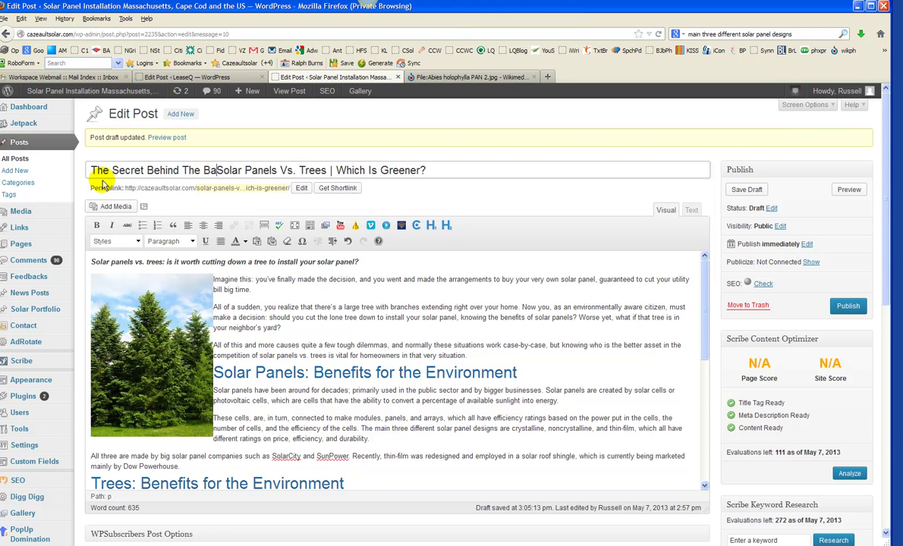
key("BackSpace")
key("BackSpace")
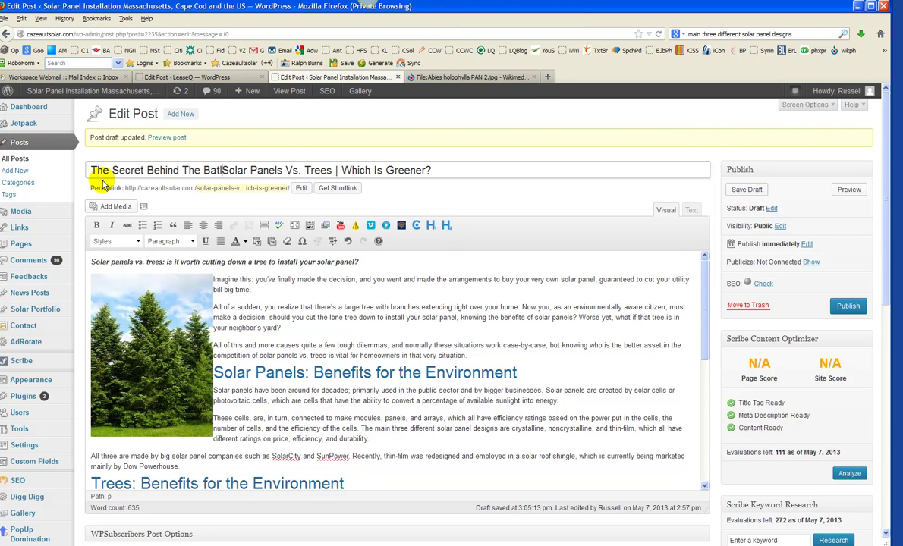
type("tle Be")
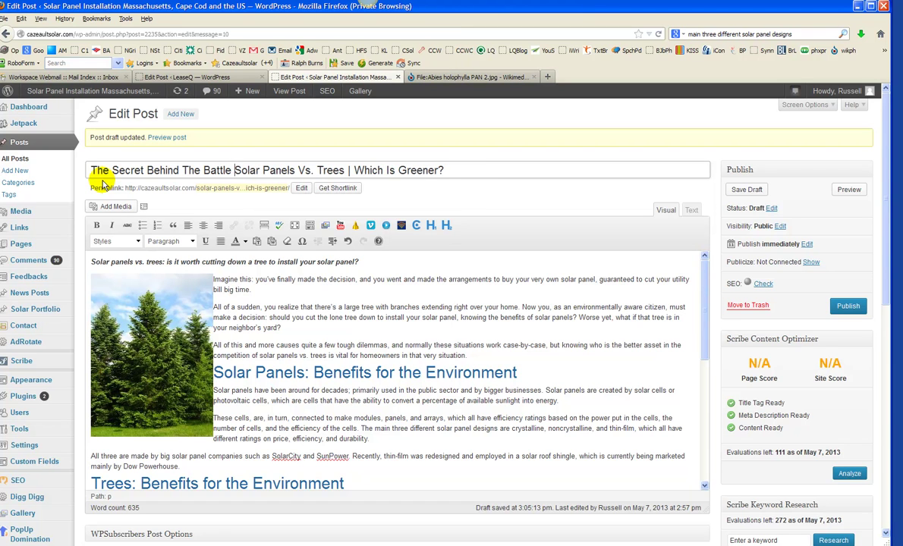
type("tween")
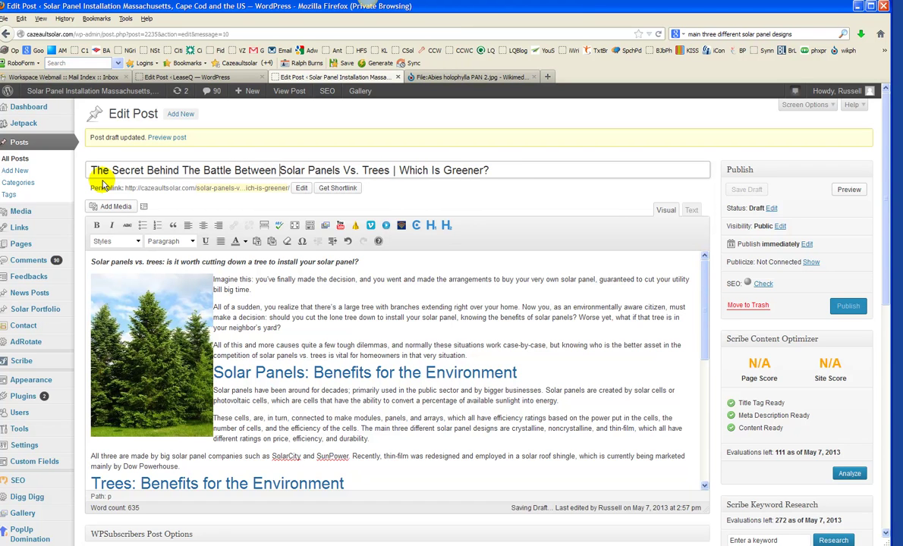
Replace "Vs." with "and" and the ending "| Which Is Greener?" with "Revealed!" in the post title.
key("Delete")
key("Delete")
key("Delete")
key("BackSpace")
type("and Trees ")
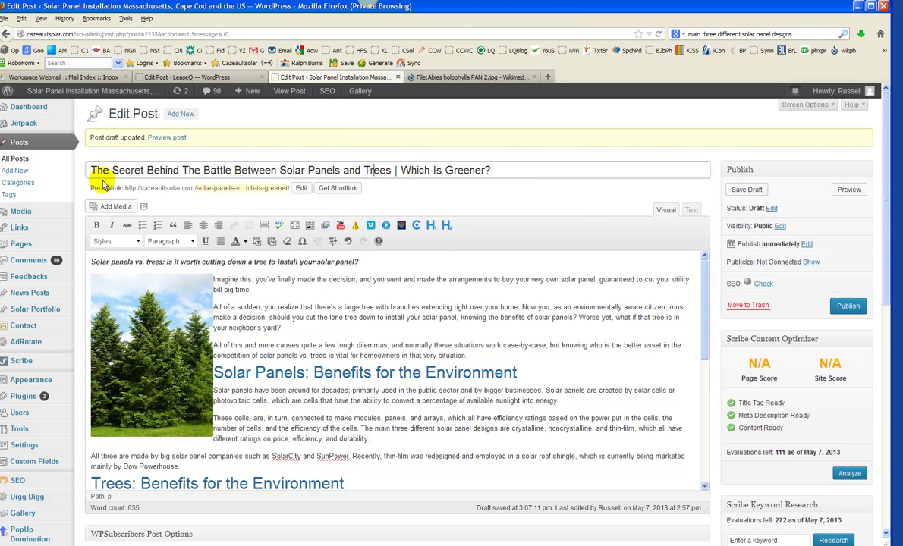
type("Revealed")
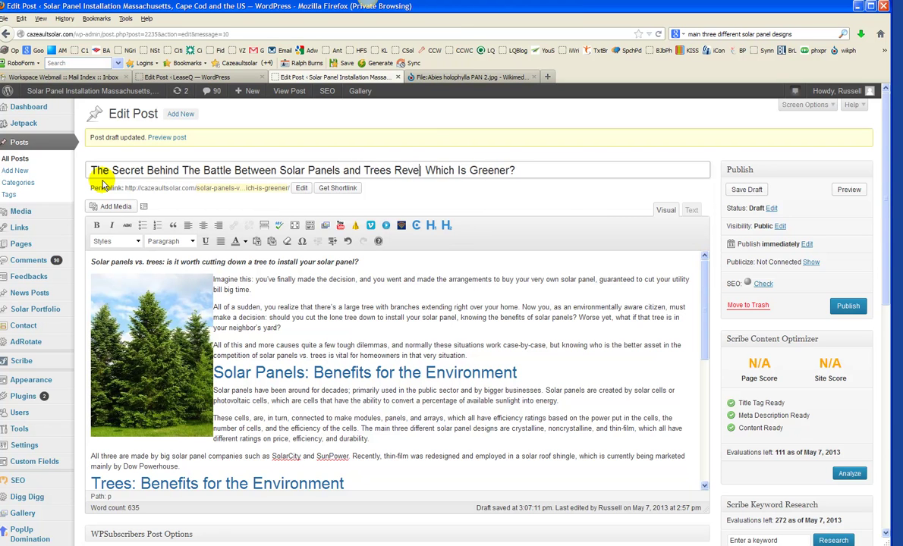
type("!!")
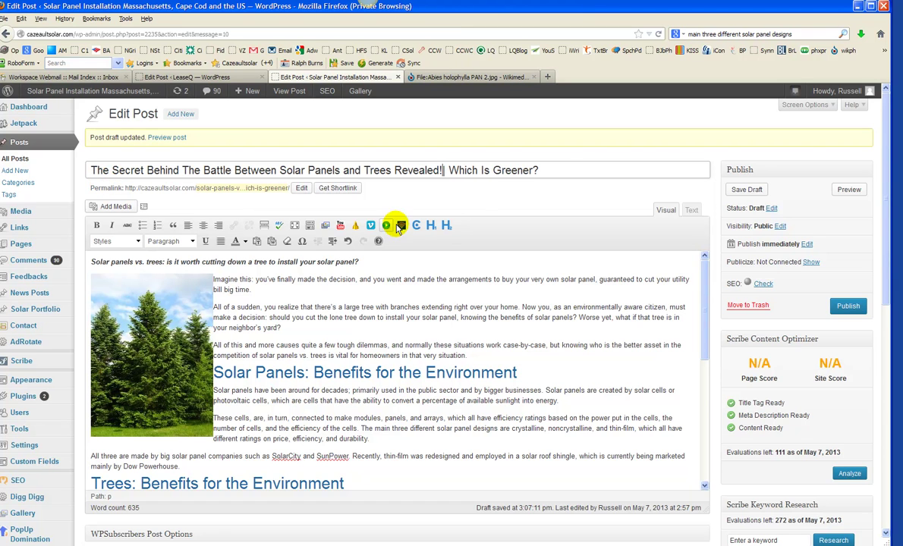
left_click(556, 171)
left_click_drag(556, 171, 460, 168)
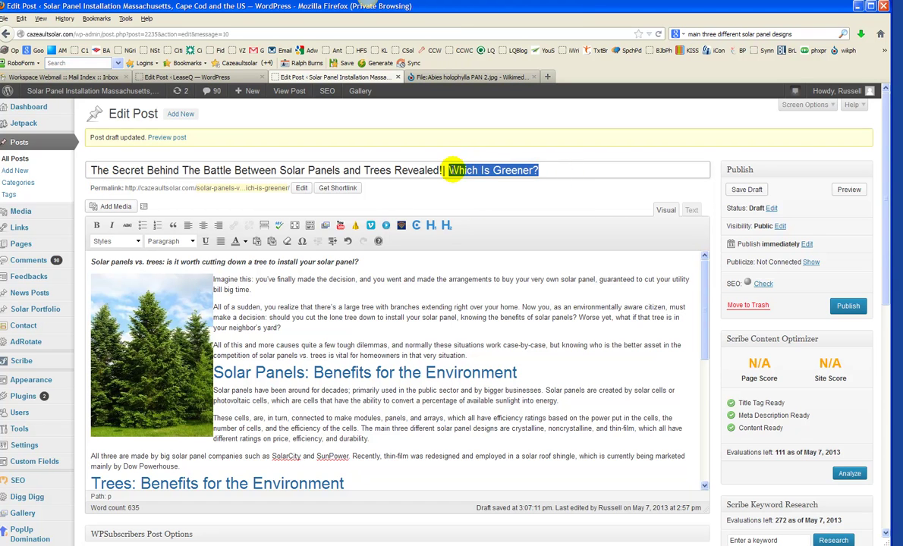
key("BackSpace")
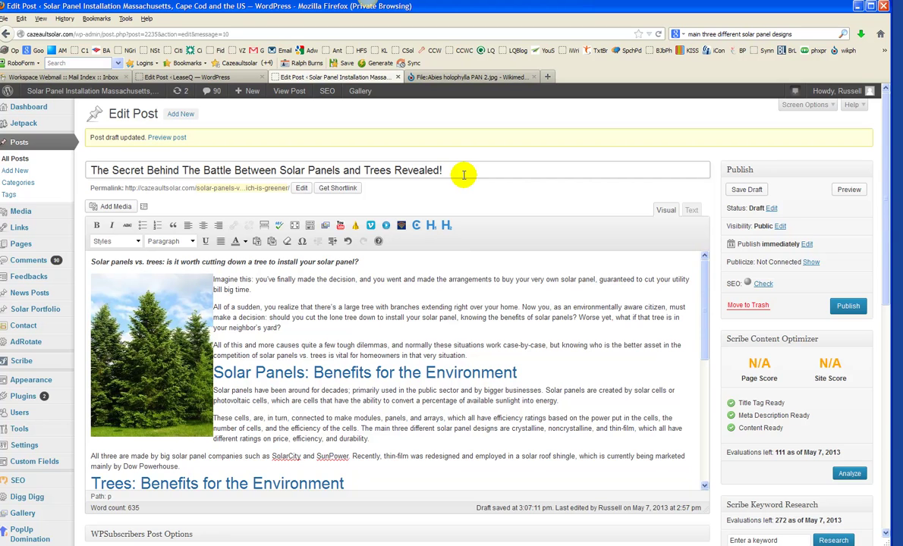
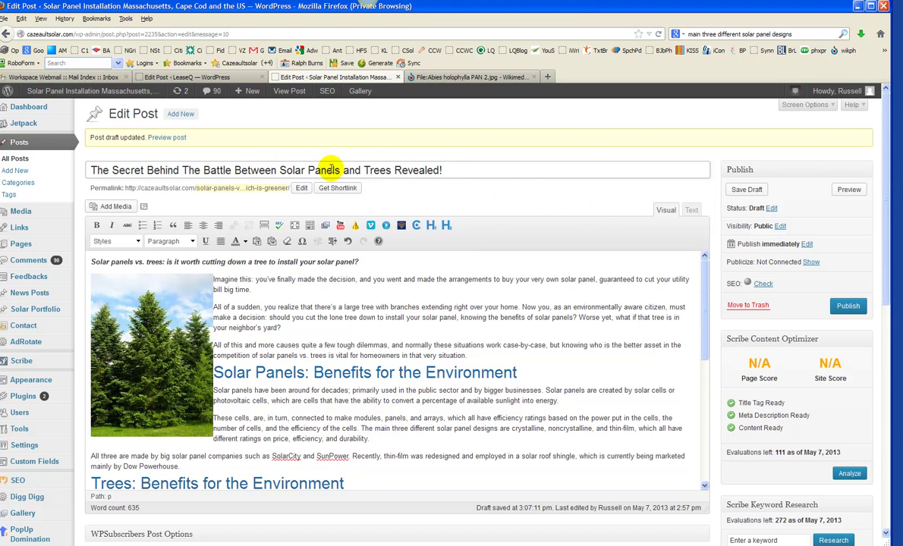
Compare the Yoast SEO Title with the post title, highlighting each one to examine the difference in wording.
left_click_drag(886, 187, 871, 377)
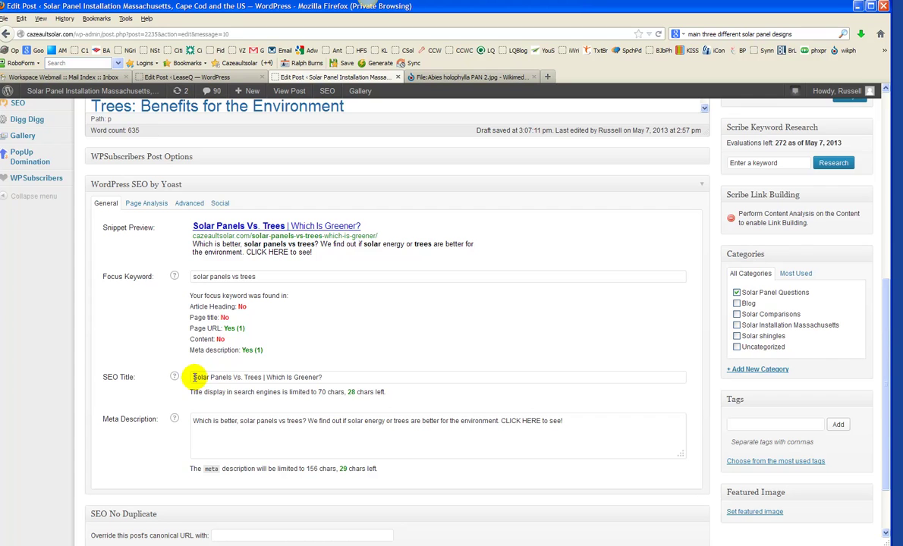
left_click(194, 377)
left_click_drag(193, 377, 326, 377)
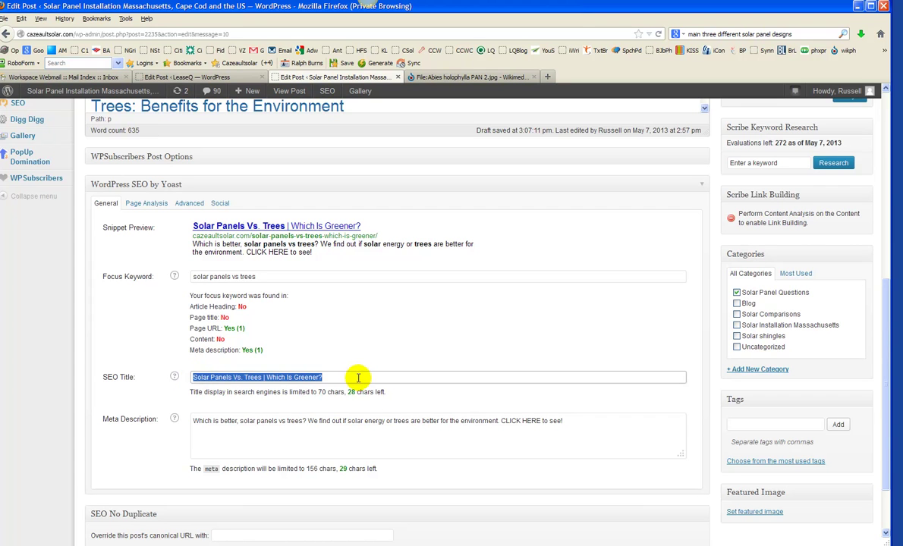
left_click(327, 377)
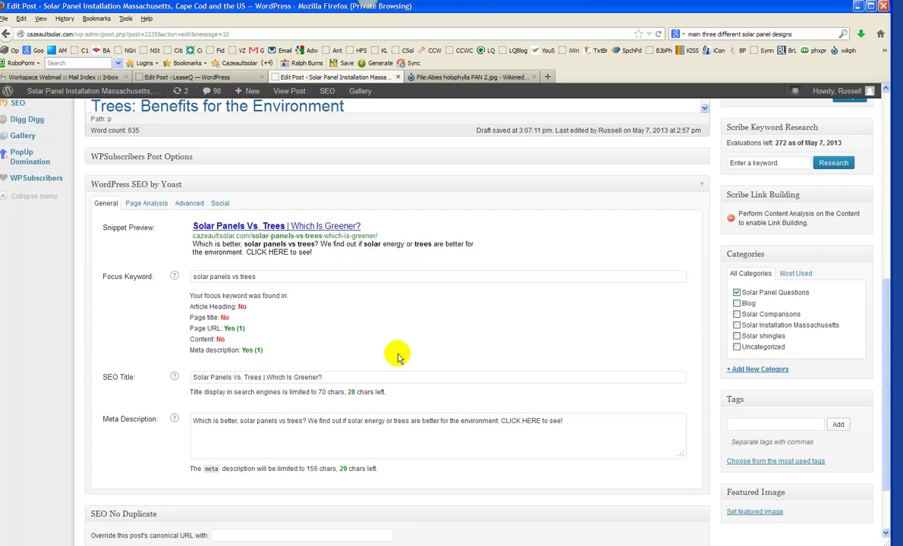
scroll(478, 342, "up", 5)
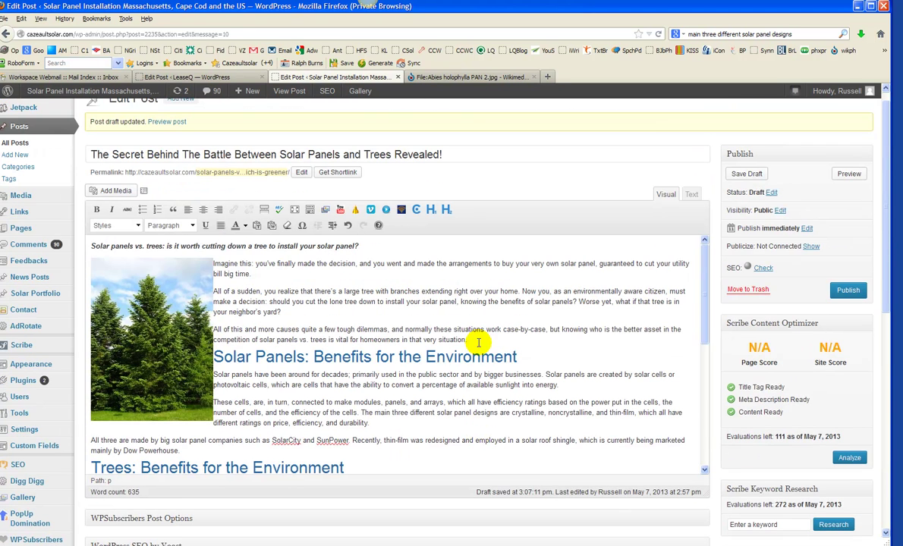
scroll(478, 342, "up", 1)
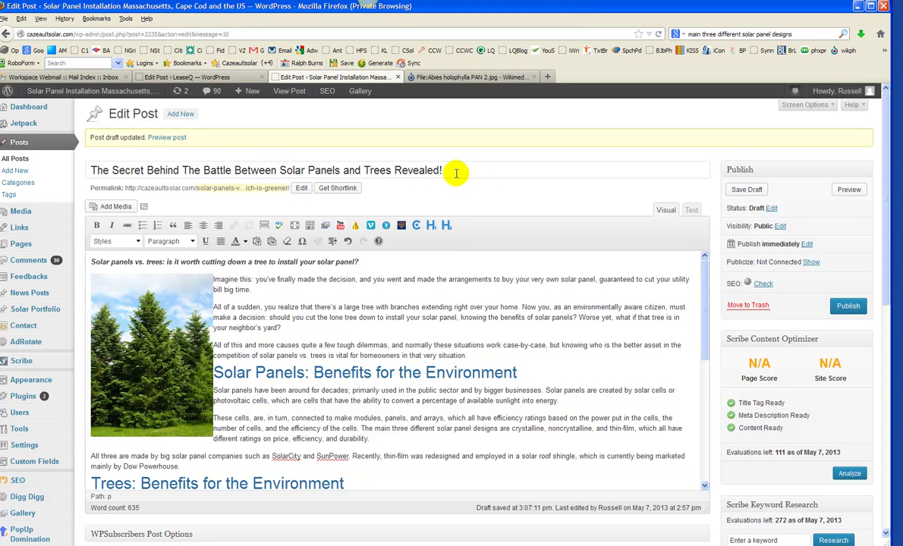
left_click_drag(446, 170, 106, 188)
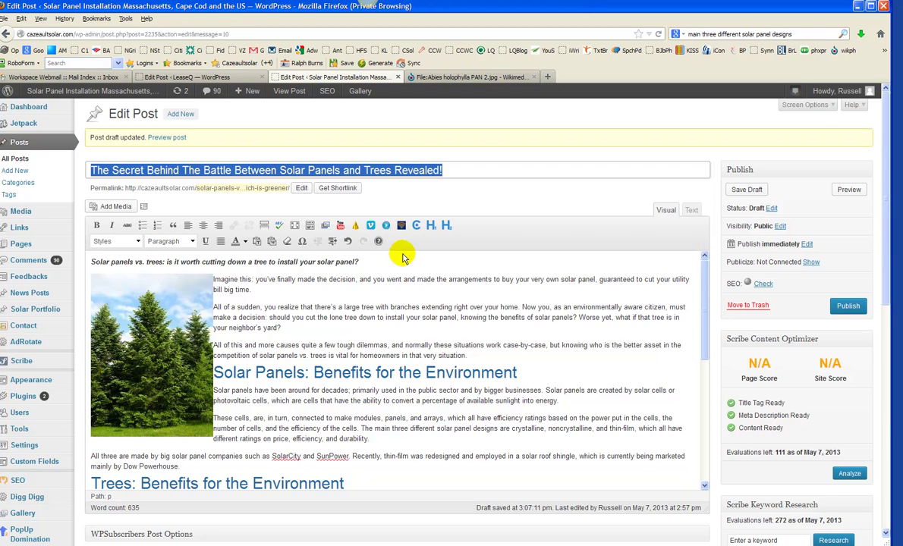
scroll(383, 273, "down", 5)
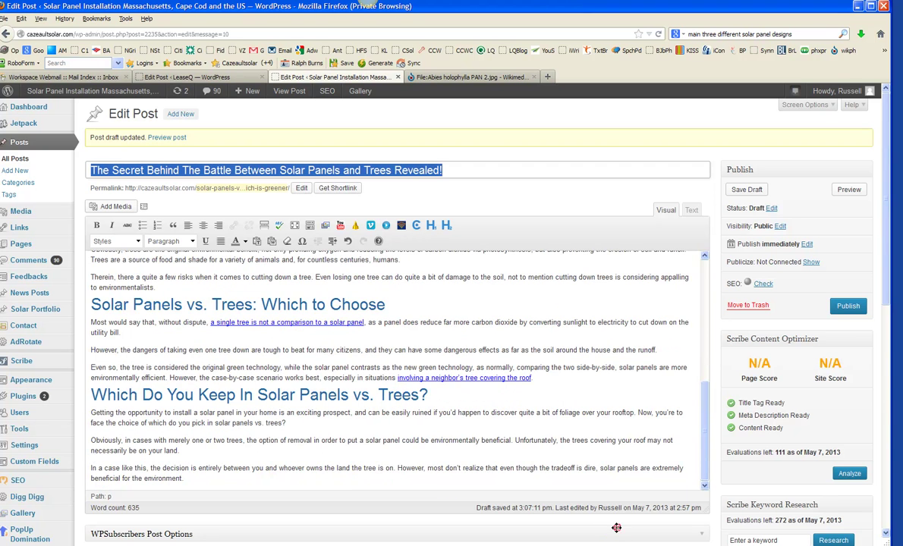
scroll(616, 528, "down", 8)
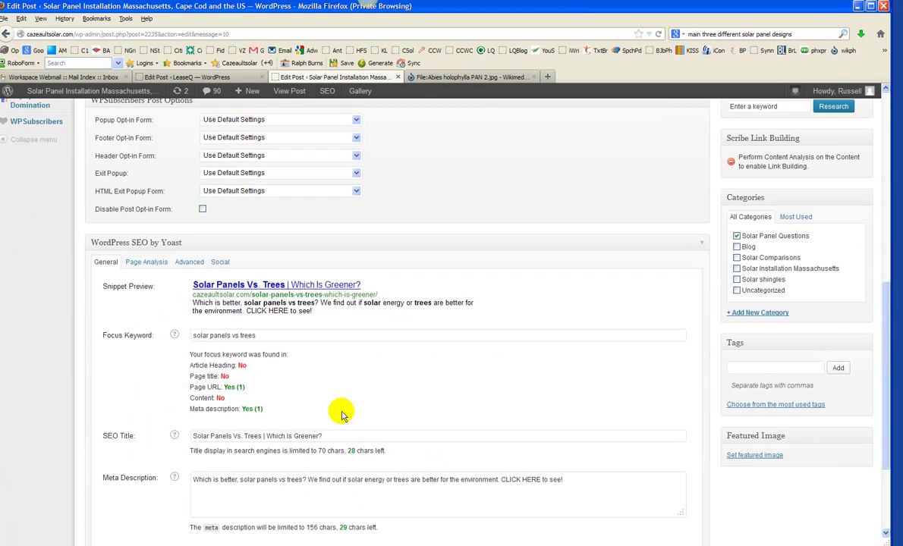
triple_click(330, 434)
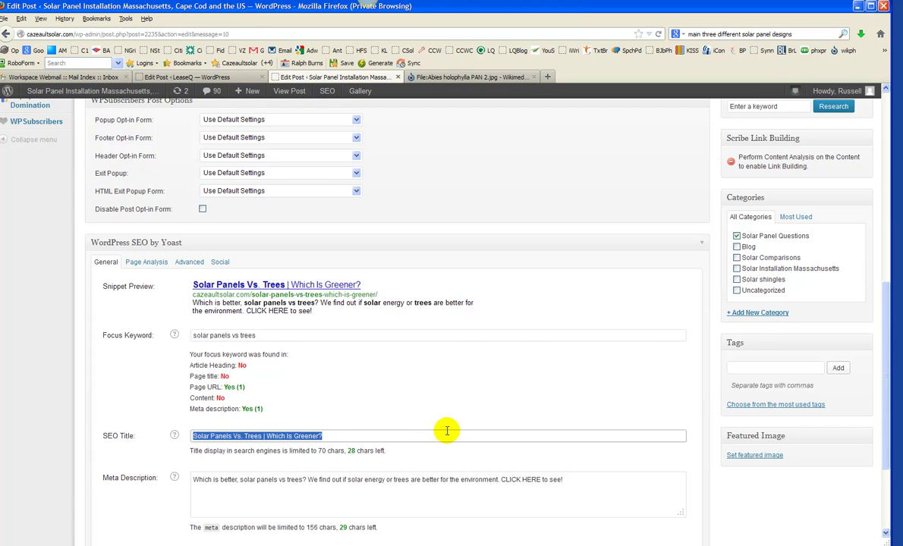
left_click(479, 399)
scroll(479, 399, "up", 2)
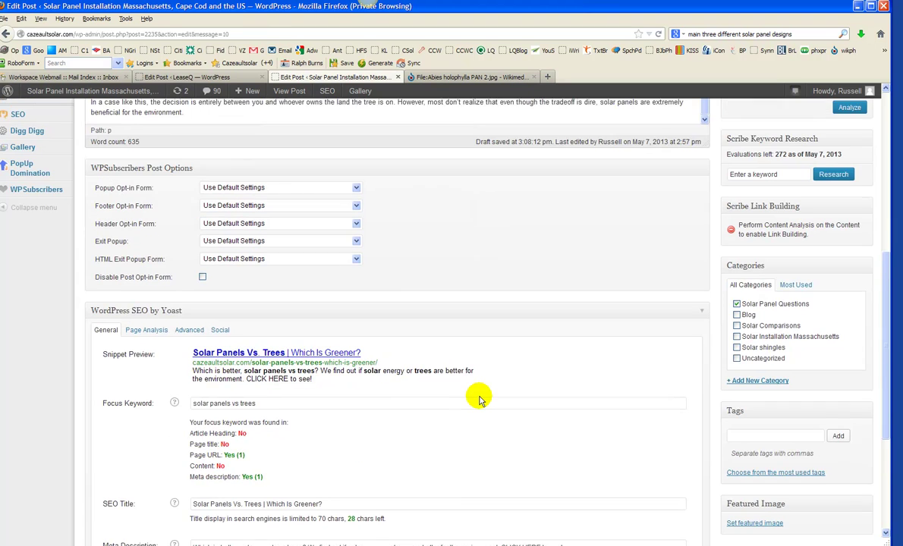
Open the permalink slug for editing and highlight its "solar-panels-vs-trees" part to examine the keyword use.
scroll(479, 399, "up", 10)
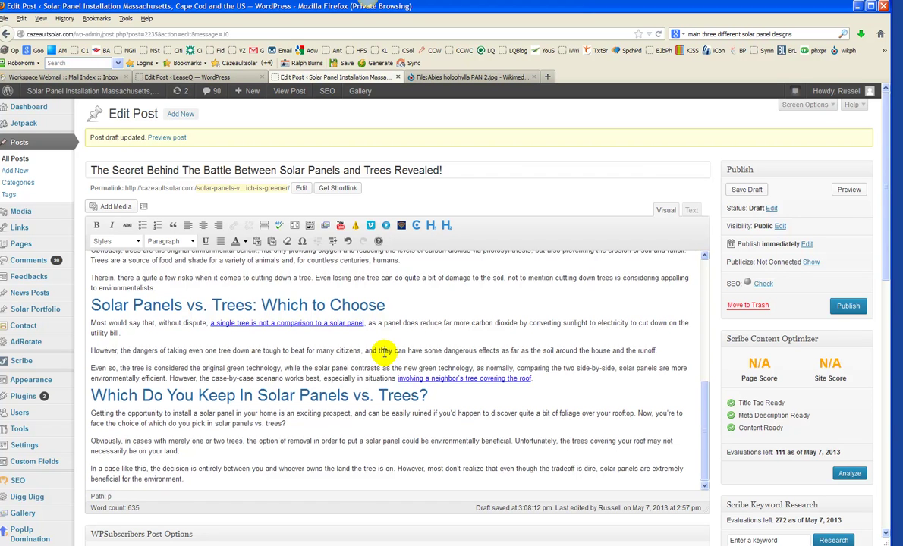
scroll(385, 351, "up", 10)
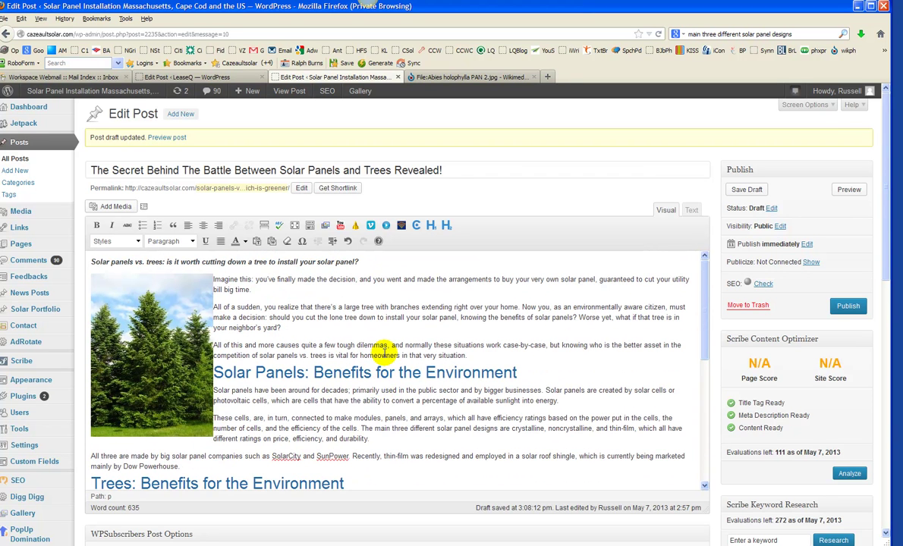
left_click(302, 188)
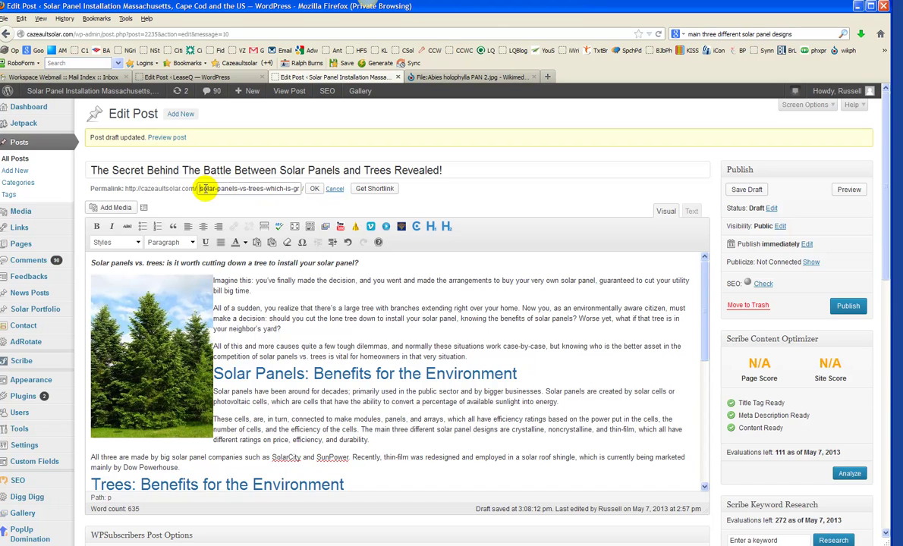
left_click(310, 190)
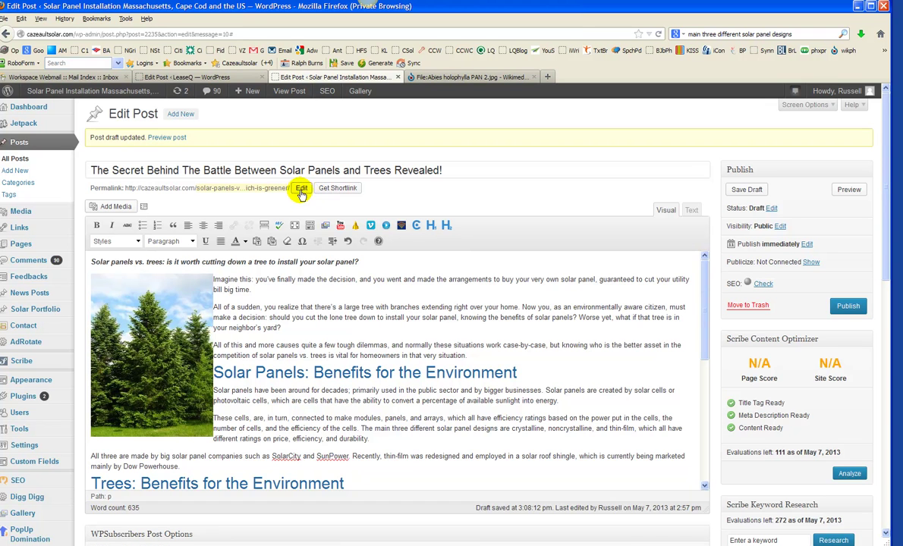
left_click(302, 188)
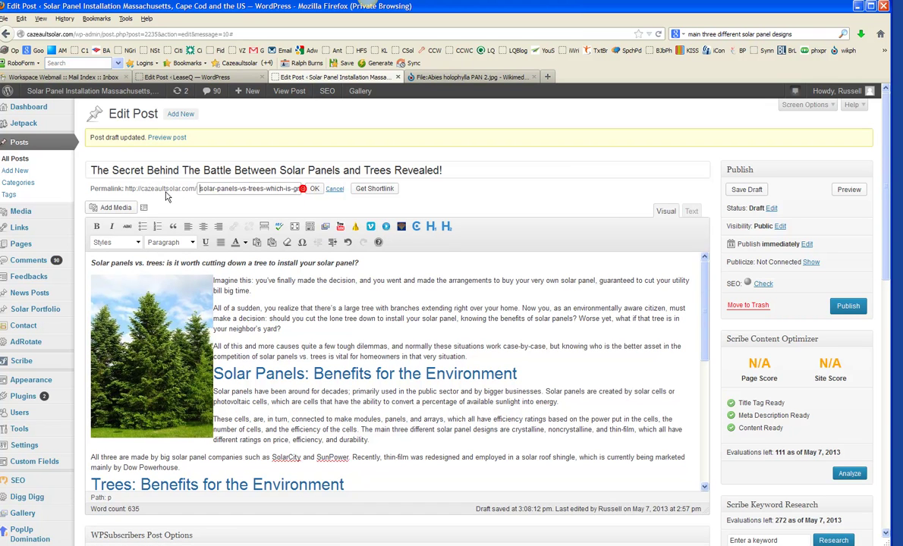
left_click_drag(243, 189, 267, 189)
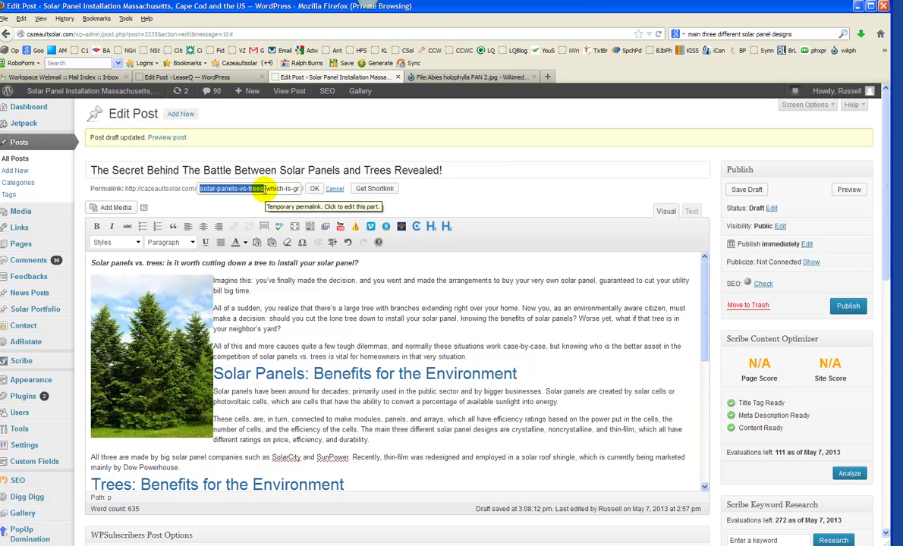
Examine where the keyword appears in the Yoast SEO Title, Focus Keyword and Meta Description by highlighting each occurrence.
left_click_drag(880, 177, 895, 403)
left_click_drag(325, 382, 149, 389)
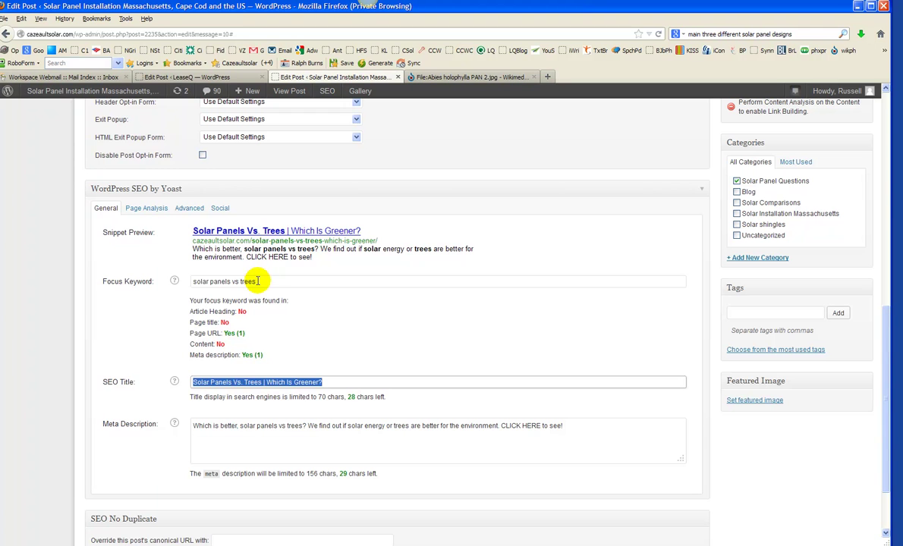
left_click_drag(257, 281, 156, 284)
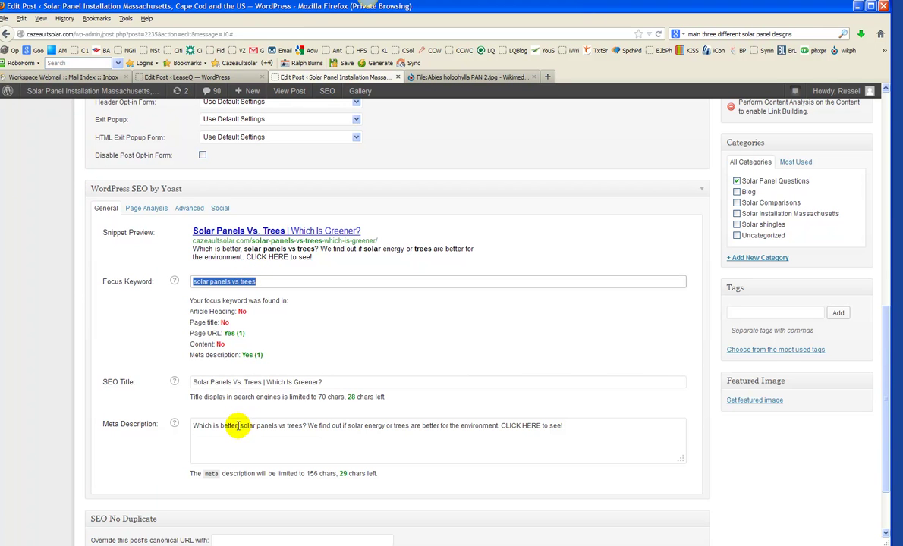
left_click_drag(237, 425, 306, 426)
scroll(580, 354, "up", 15)
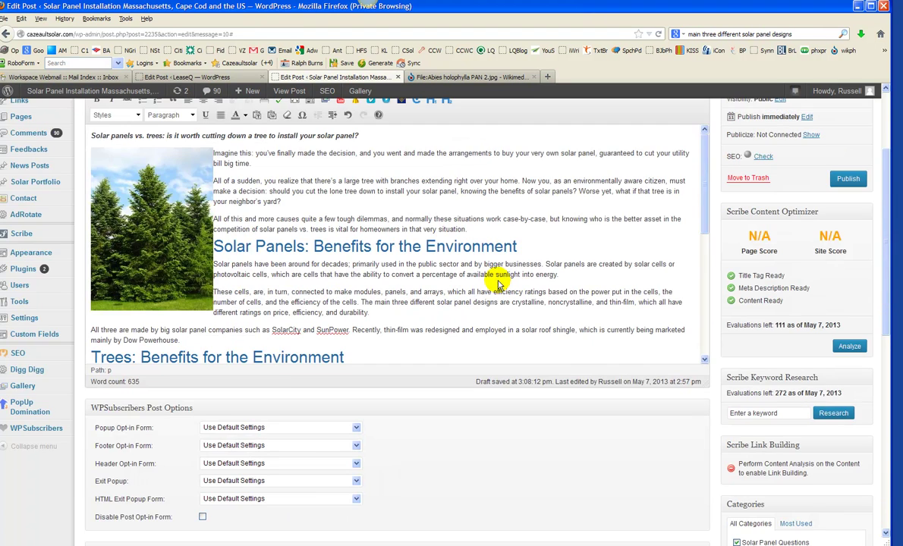
Open the tree image's settings and set its title to "solar panels vs trees".
left_click(156, 386)
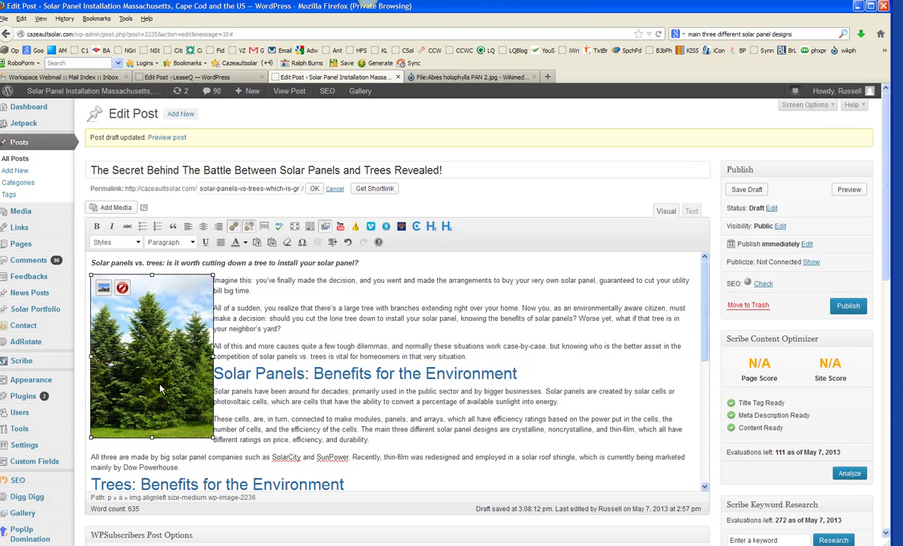
double_click(152, 354)
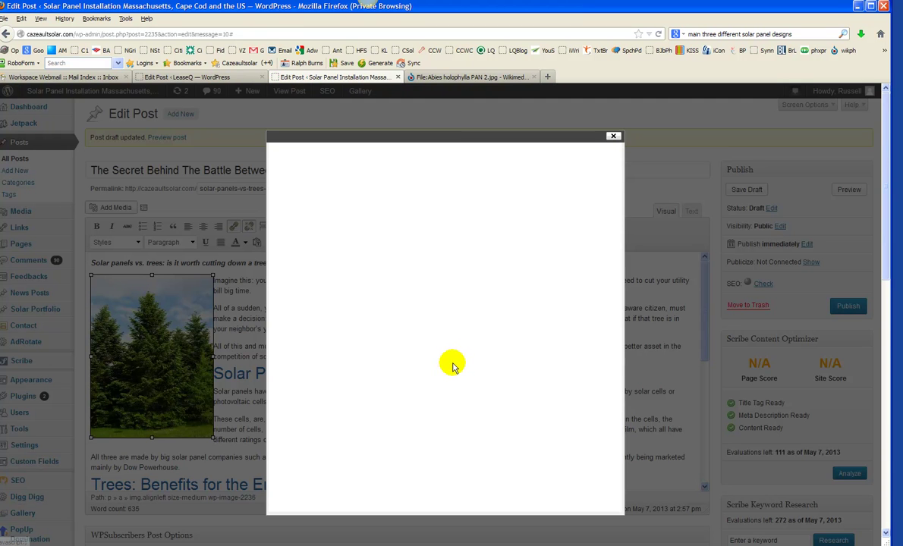
triple_click(418, 330)
right_click(355, 329)
left_click(405, 356)
left_click(350, 314)
right_click(350, 314)
left_click(383, 353)
Set the tree image's alternative text to "solar panels vs trees", update the image and save the draft.
left_click(353, 330)
right_click(354, 330)
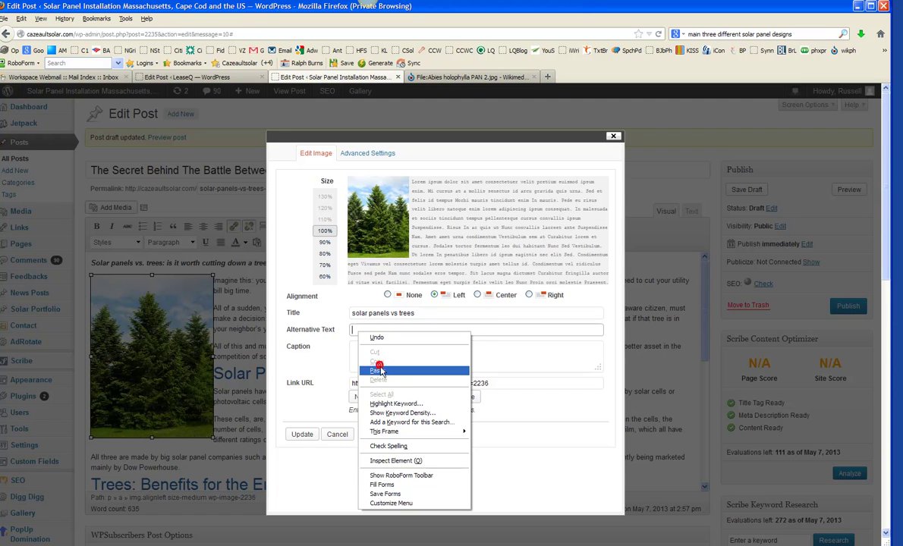
left_click(373, 367)
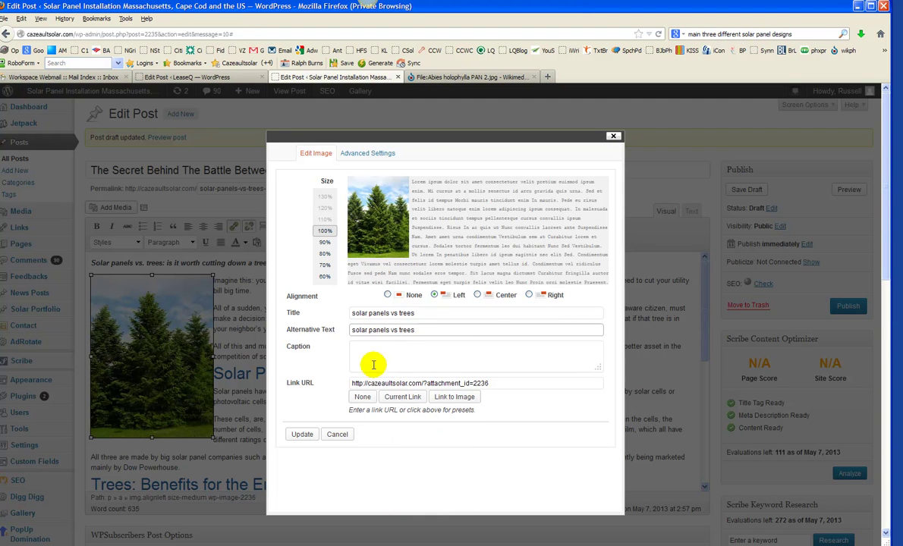
left_click(302, 434)
left_click(299, 318)
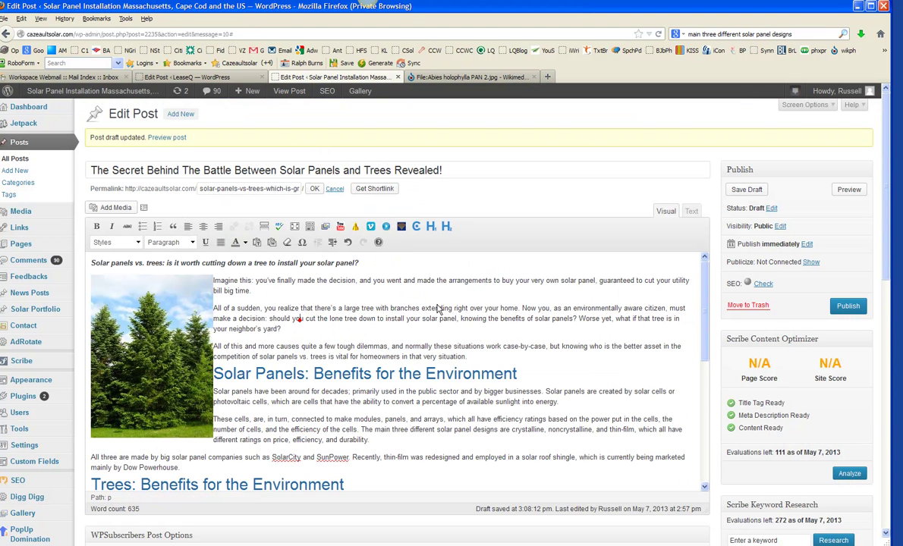
left_click(748, 192)
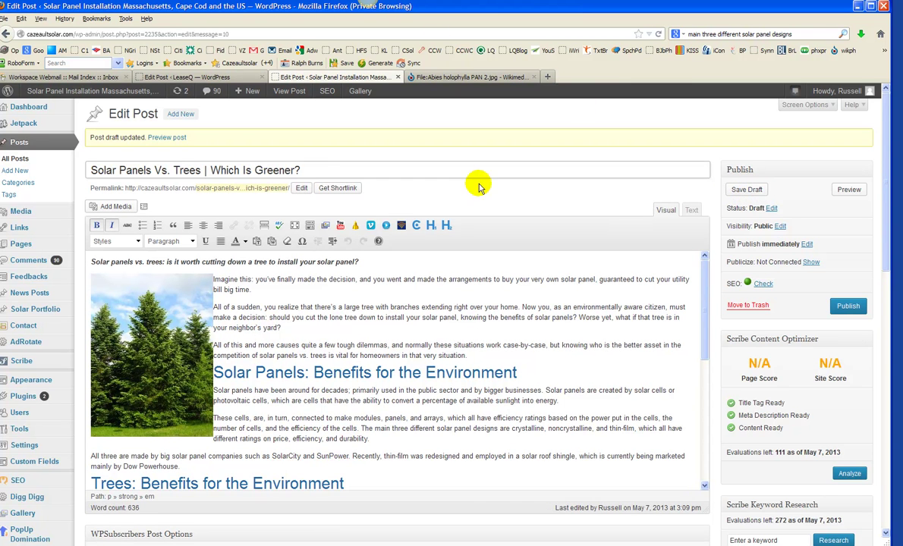
Highlight the whole post title to review its wording.
left_click_drag(296, 171, 88, 170)
left_click(398, 168)
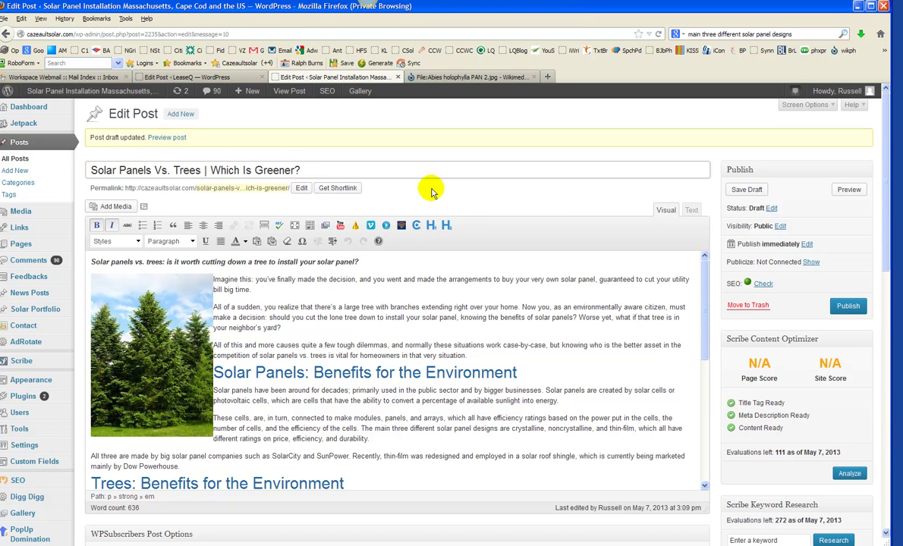
left_click_drag(321, 168, 57, 151)
Move the WordPress SEO by Yoast box above WPSubscribers Post Options and save the draft.
scroll(643, 357, "down", 2)
left_click_drag(887, 196, 885, 230)
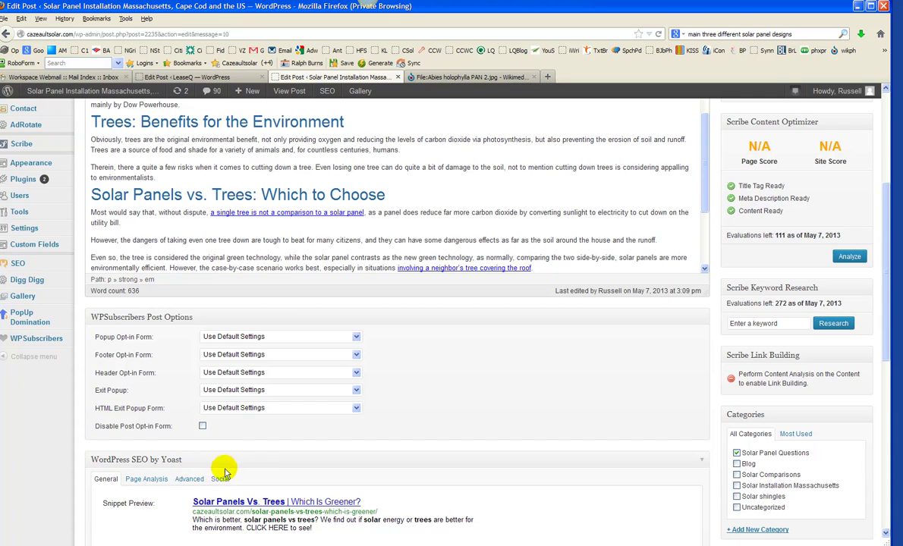
mouse_move(256, 465)
left_mouse_down()
mouse_move(261, 431)
mouse_move(245, 292)
mouse_move(254, 310)
left_mouse_up()
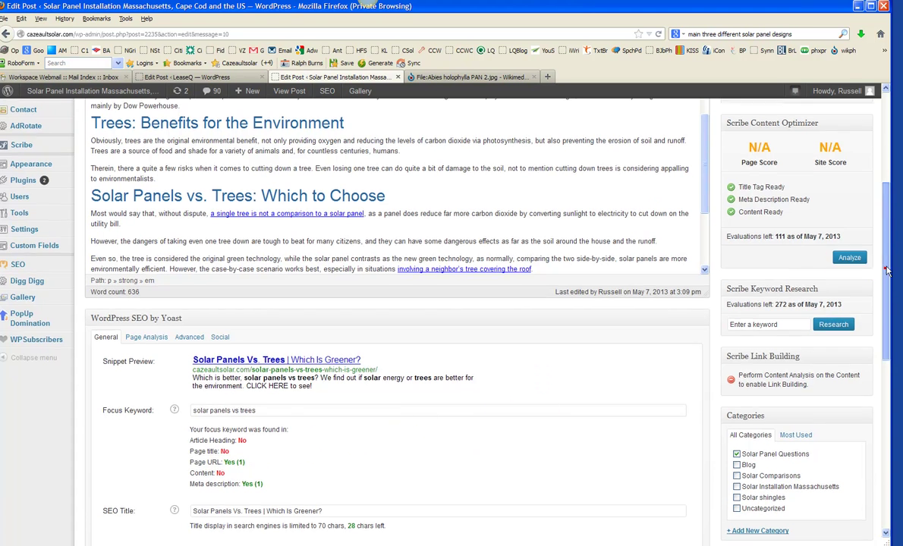
scroll(794, 192, "up", 5)
left_click(745, 175)
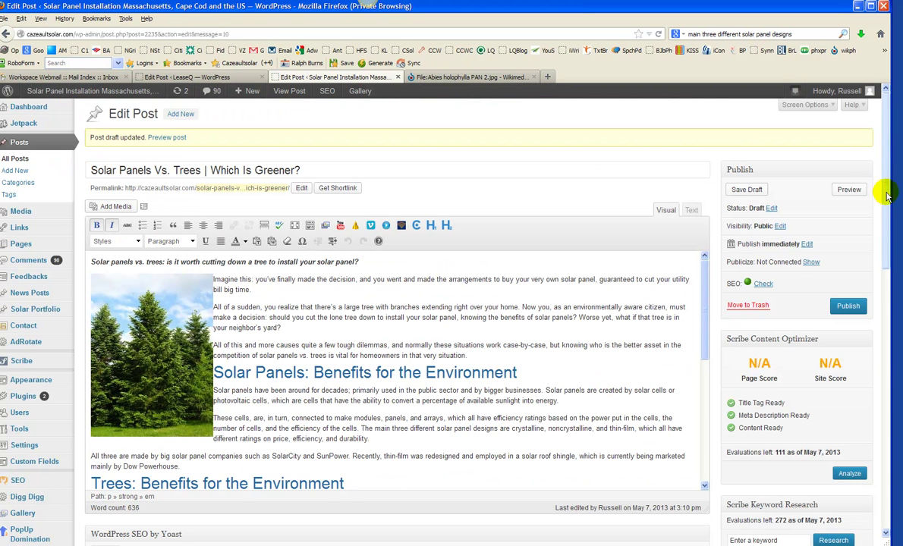
Review the Yoast focus keyword check and remove the period after "Vs" in the SEO Title.
scroll(886, 194, "down", 5)
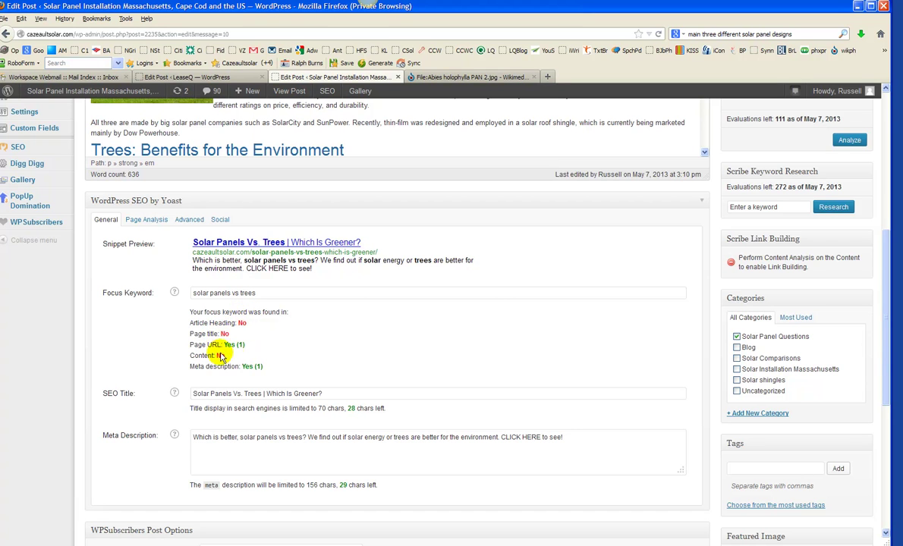
scroll(334, 355, "up", 2)
scroll(334, 355, "down", 2)
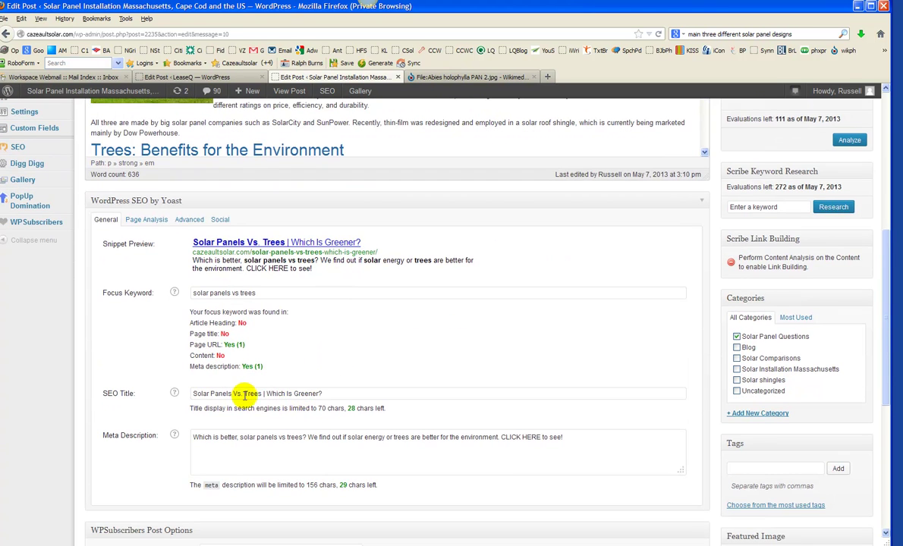
left_click(243, 394)
key("BackSpace")
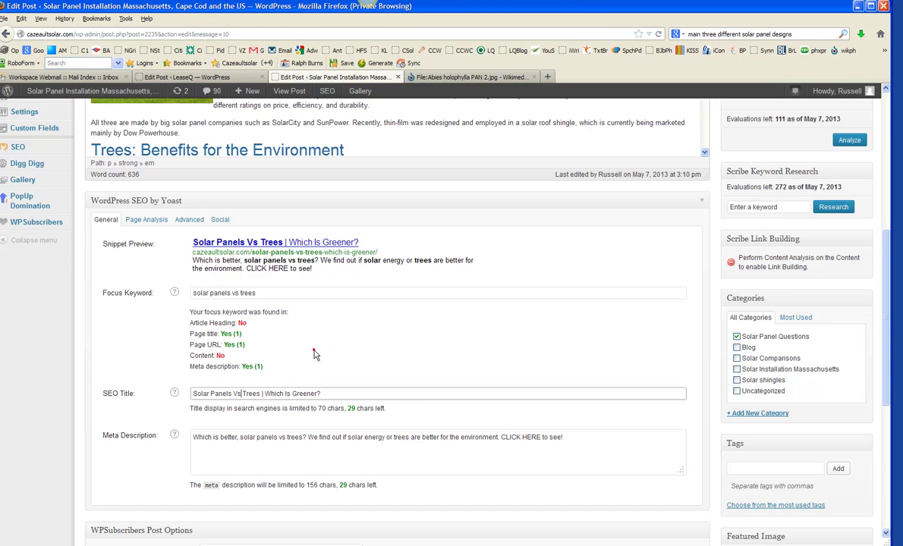
Remove the period after "Vs" in the post title.
scroll(313, 345, "up", 8)
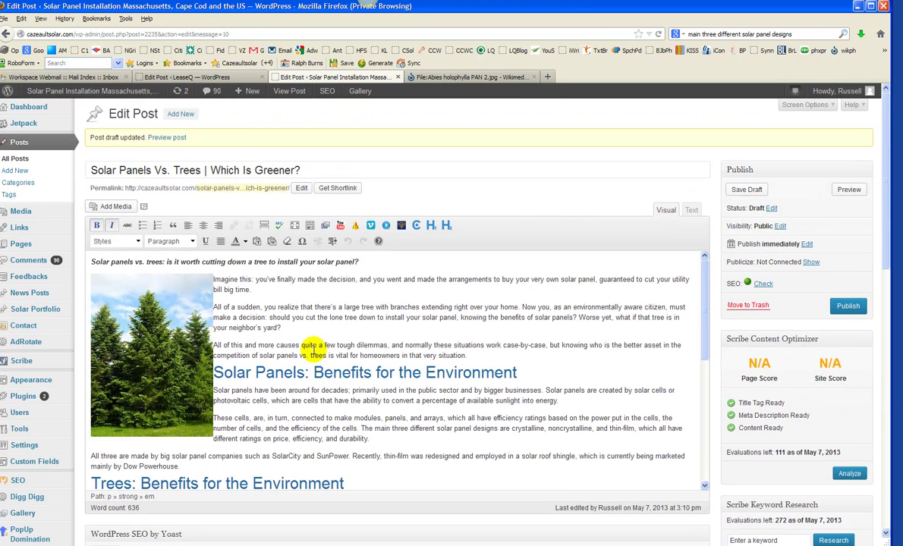
left_click(165, 171)
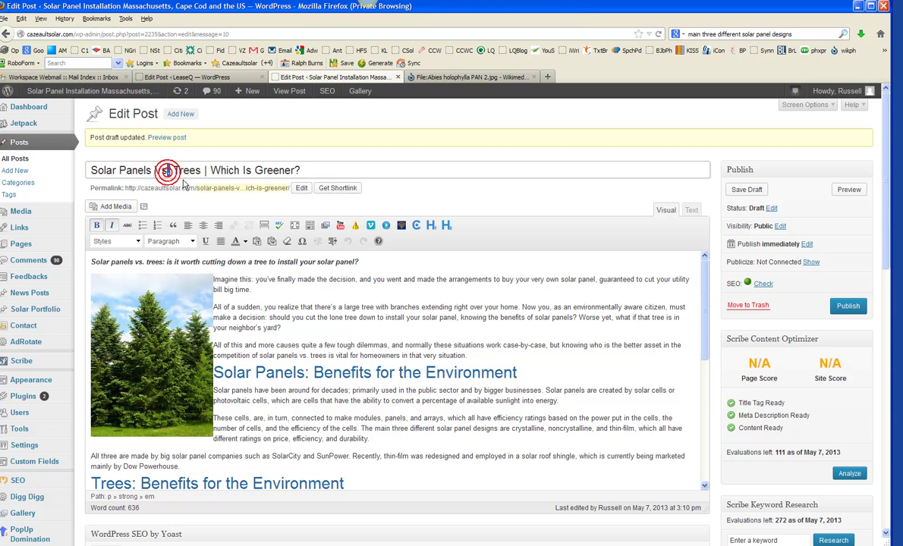
key("BackSpace")
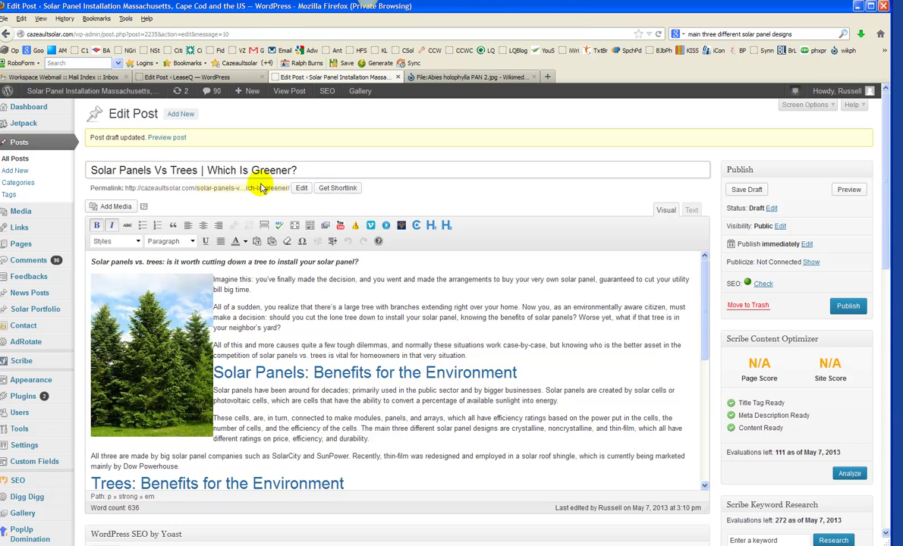
left_click(466, 205)
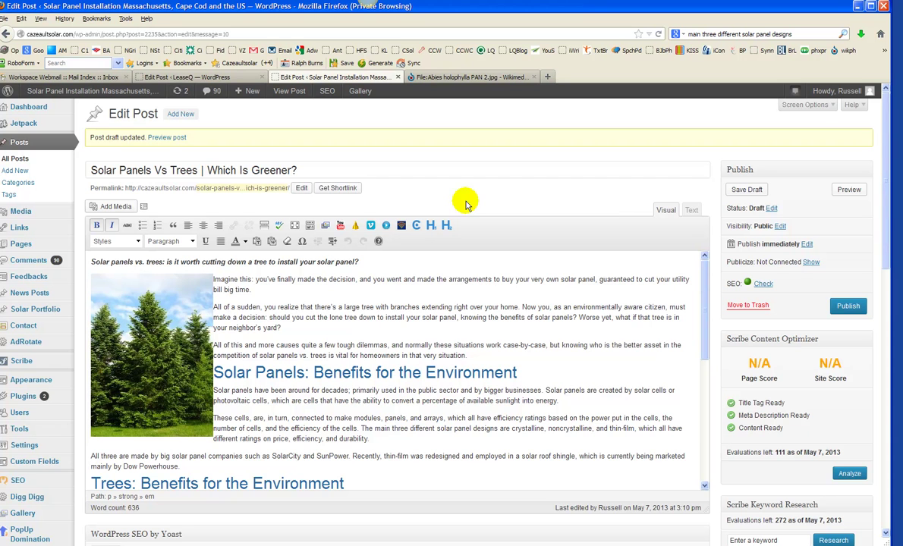
Put the period back after "Vs" in the post title and re-enter the focus keyword "solar panels vs trees" to refresh the check.
left_click(167, 171)
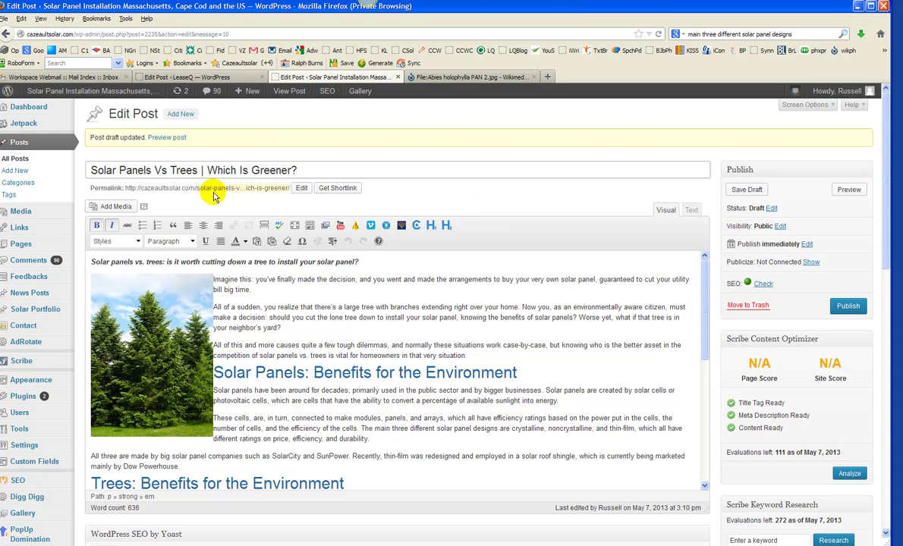
type(".")
scroll(395, 251, "down", 7)
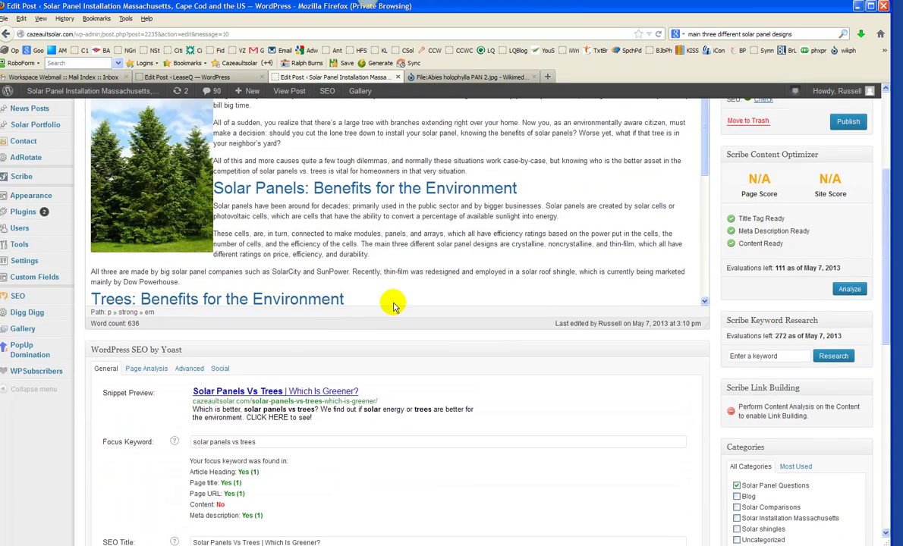
left_click(255, 338)
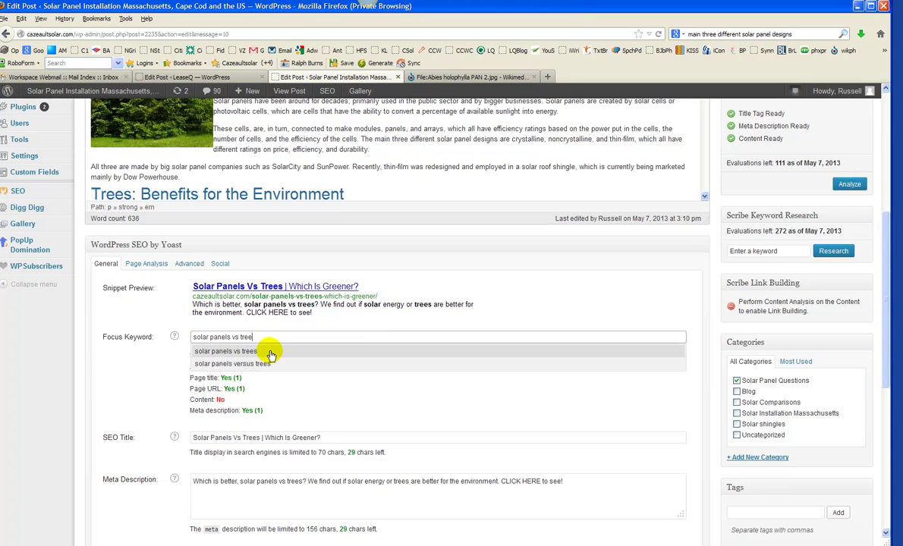
left_click(270, 353)
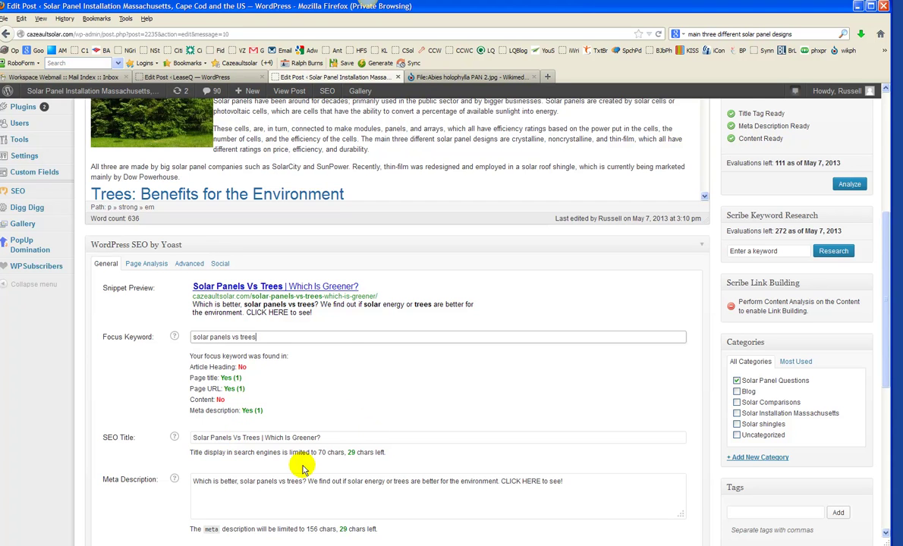
Change the post title to "Solar Panels Vs Trees | Which Is Greener?", without a period after "Vs".
scroll(347, 369, "up", 5)
left_click(167, 170)
key("BackSpace")
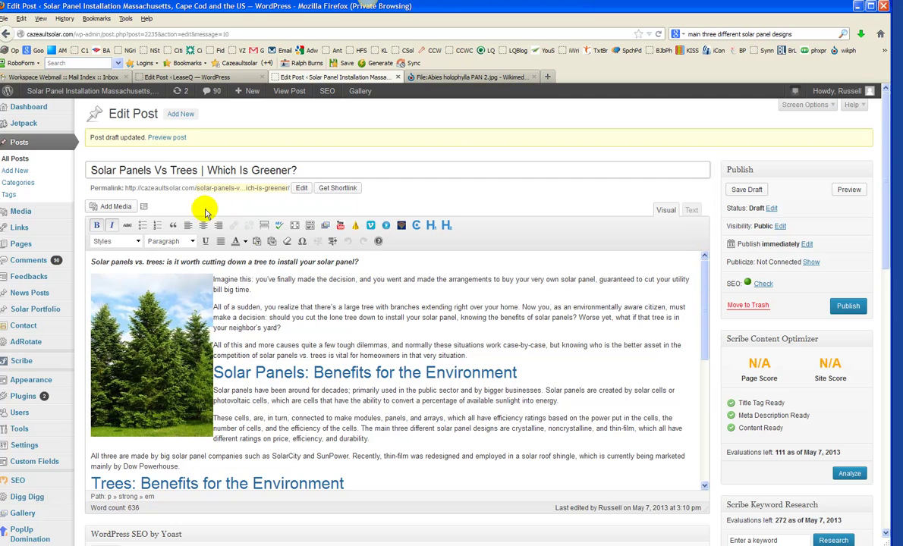
Search the page for the phrase "solar panel vs trees" with all matches highlighted, and look through the post content.
left_click(533, 386)
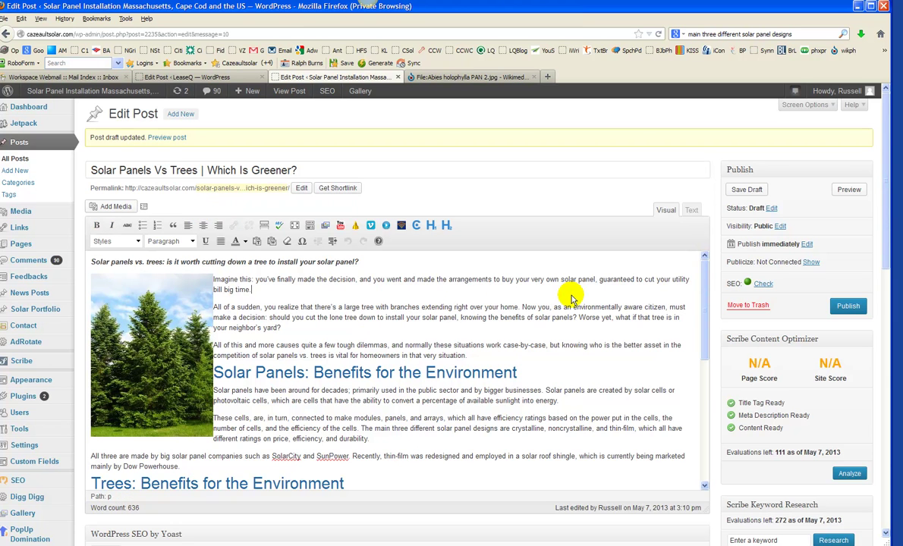
key("ctrl+f")
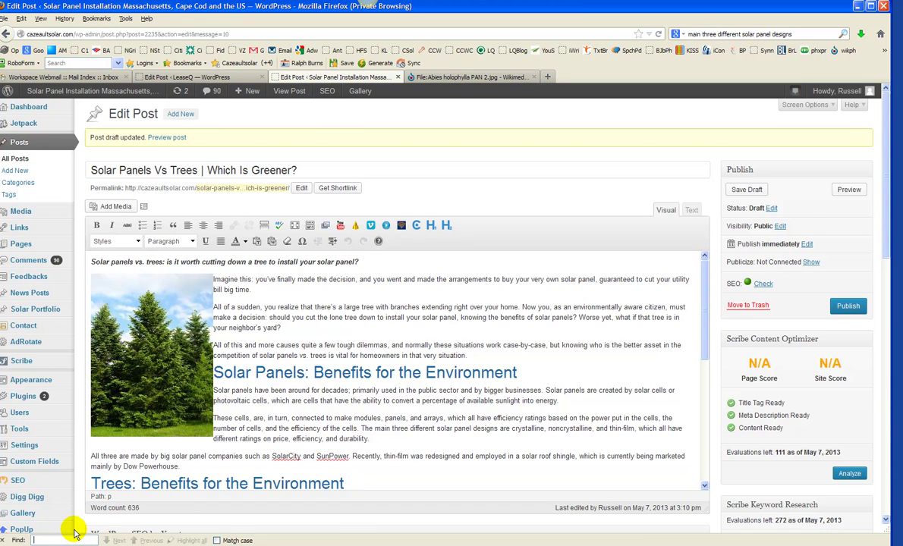
type("solar panel vs trees")
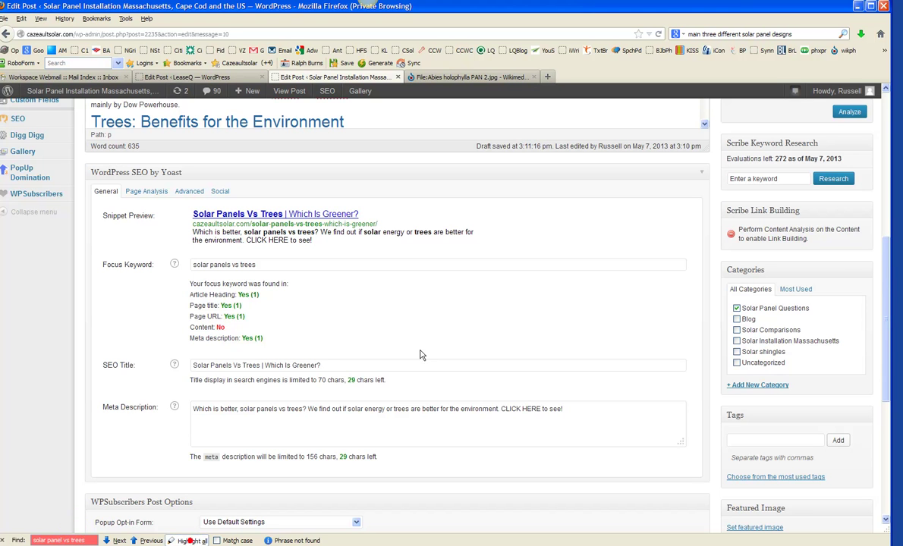
scroll(413, 353, "up", 5)
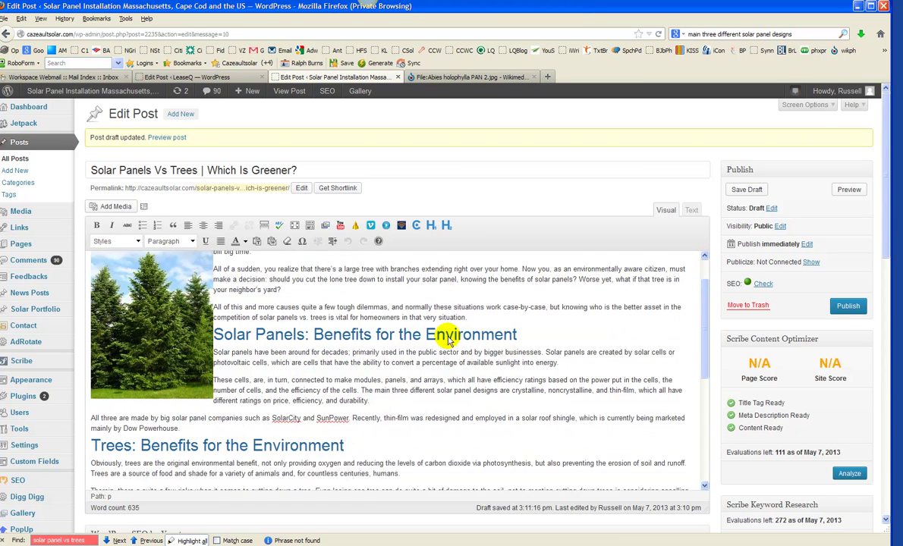
Remove the period after "vs" in the "Which Do You Keep In Solar Panels vs Trees?" heading and search the page for "solar panels vs trees".
scroll(449, 341, "down", 3)
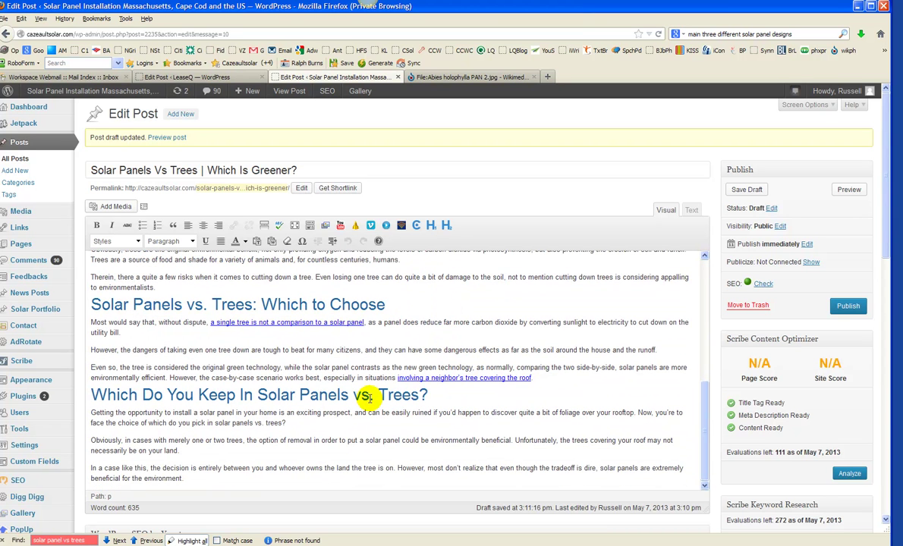
key("BackSpace")
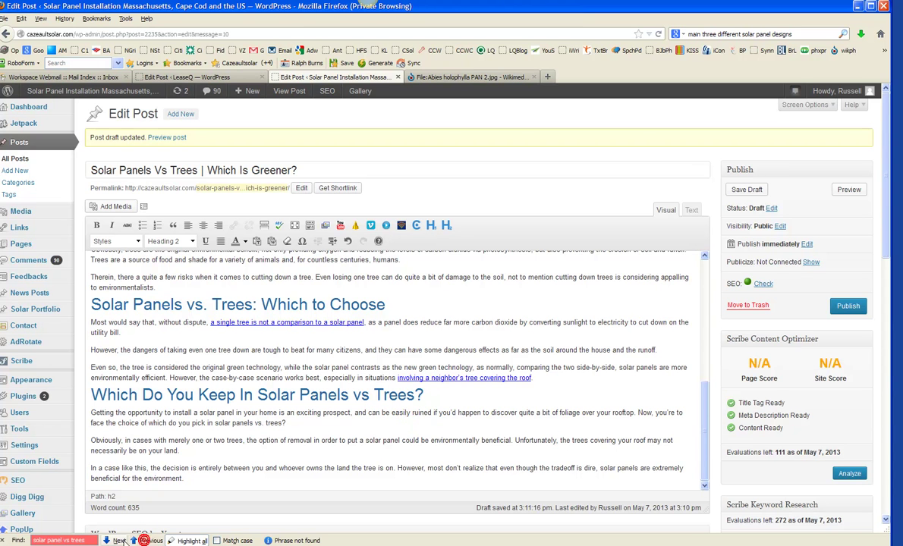
left_click(191, 540)
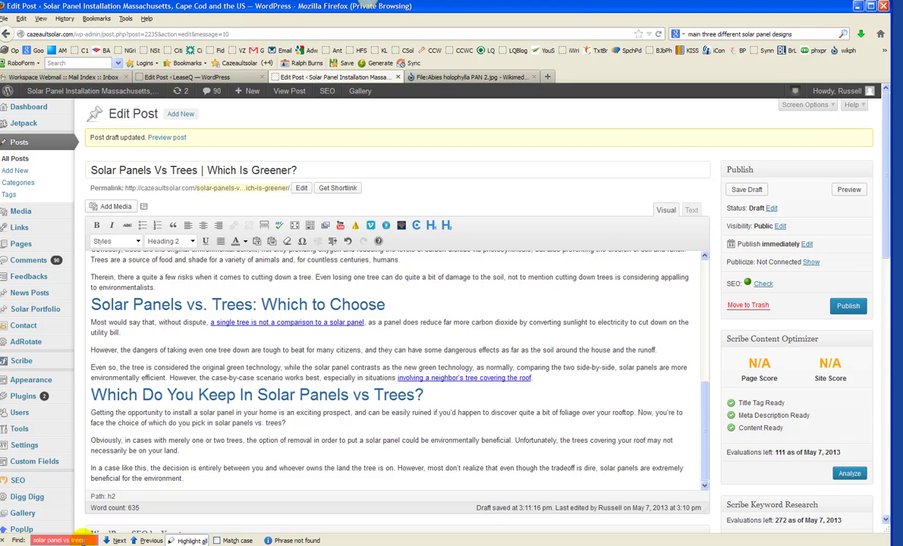
key("Return")
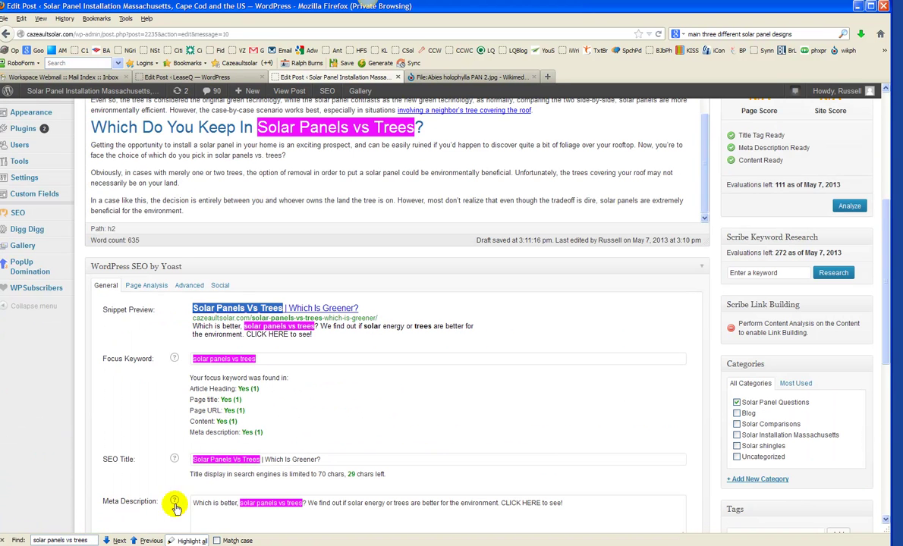
scroll(422, 407, "up", 4)
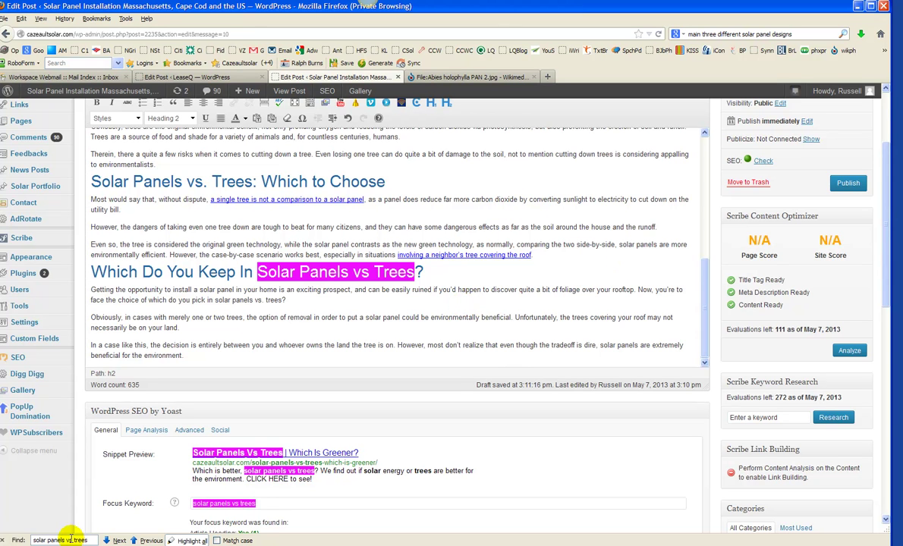
Remove the period after "vs" in the italic opening line of the post and refresh the search highlighting.
left_click(618, 315)
scroll(618, 315, "up", 7)
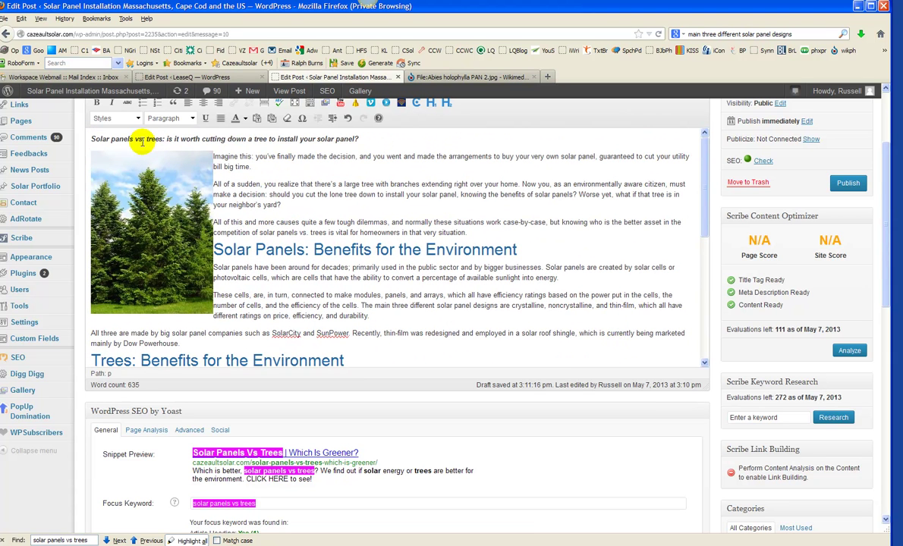
left_click(141, 140)
key("BackSpace")
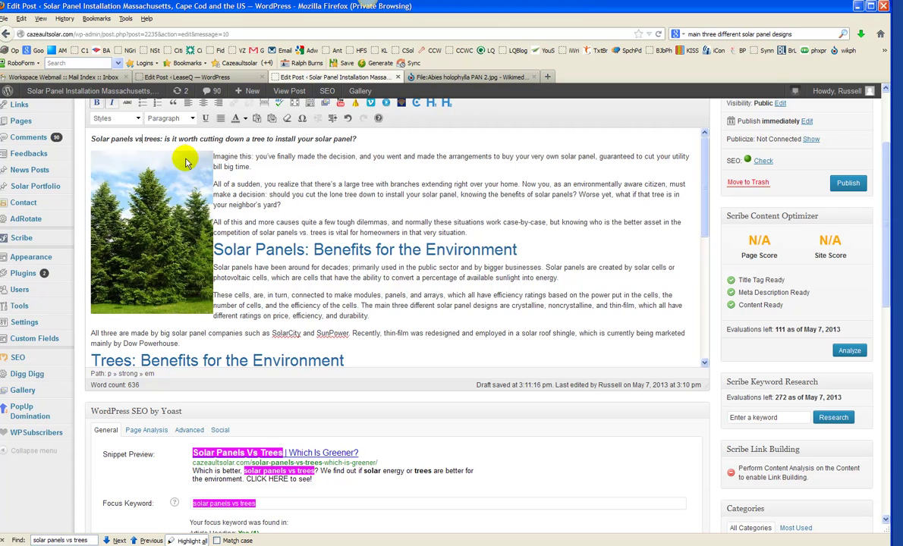
left_click(394, 184)
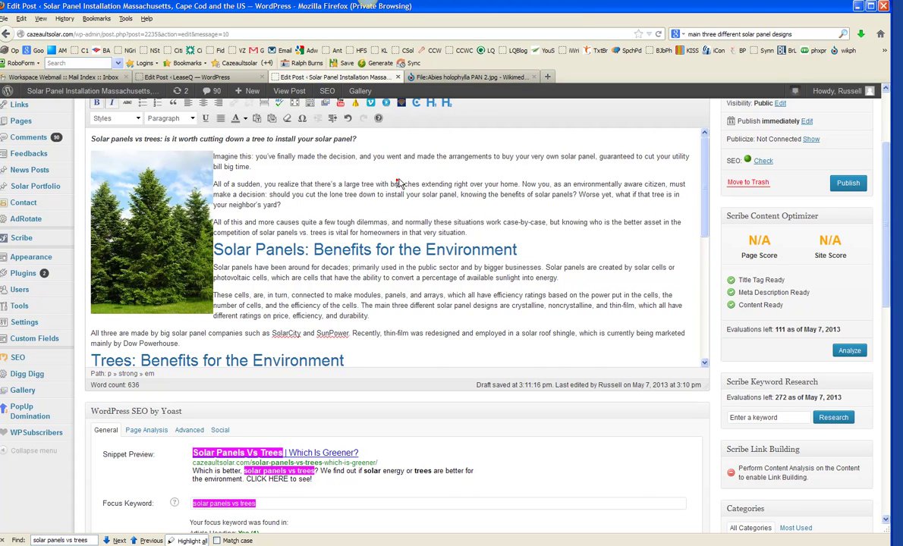
left_click(194, 540)
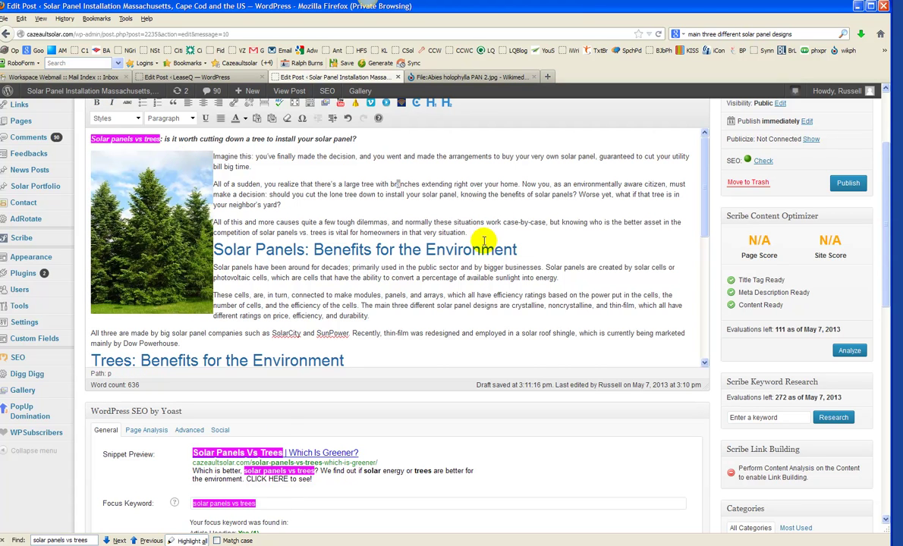
Remove the period after "vs" in the introduction's phrase "competition of solar panels vs trees" and refresh the search highlighting.
left_click(582, 238)
scroll(583, 238, "down", 2)
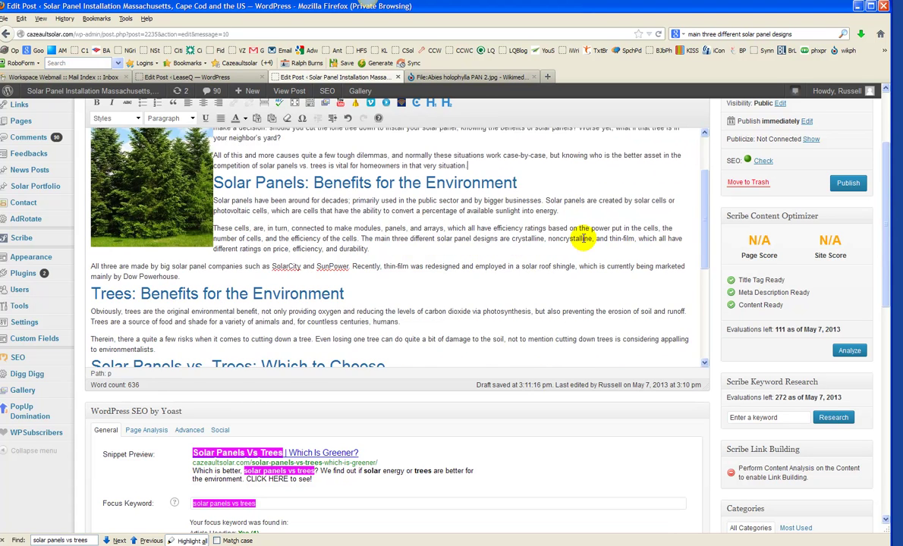
scroll(584, 243, "down", 4)
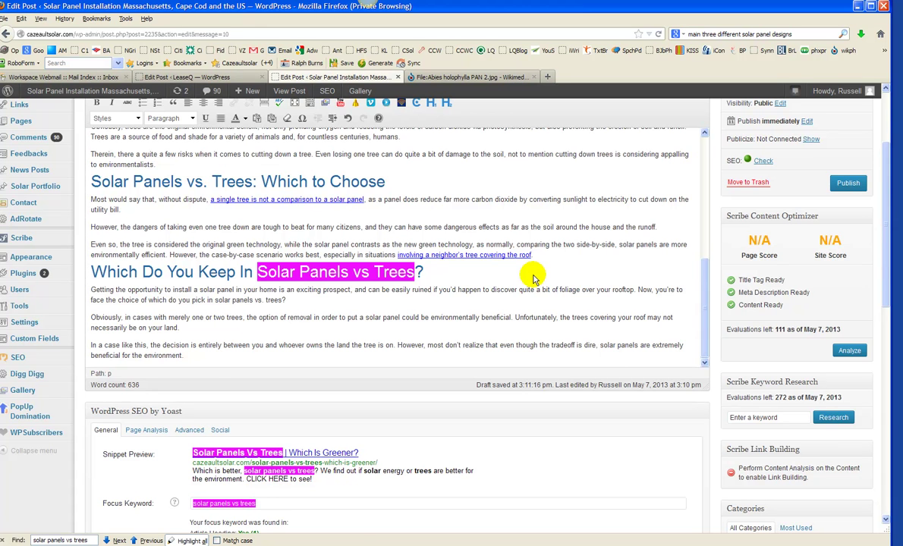
scroll(533, 278, "up", 2)
scroll(533, 275, "up", 2)
scroll(529, 275, "up", 2)
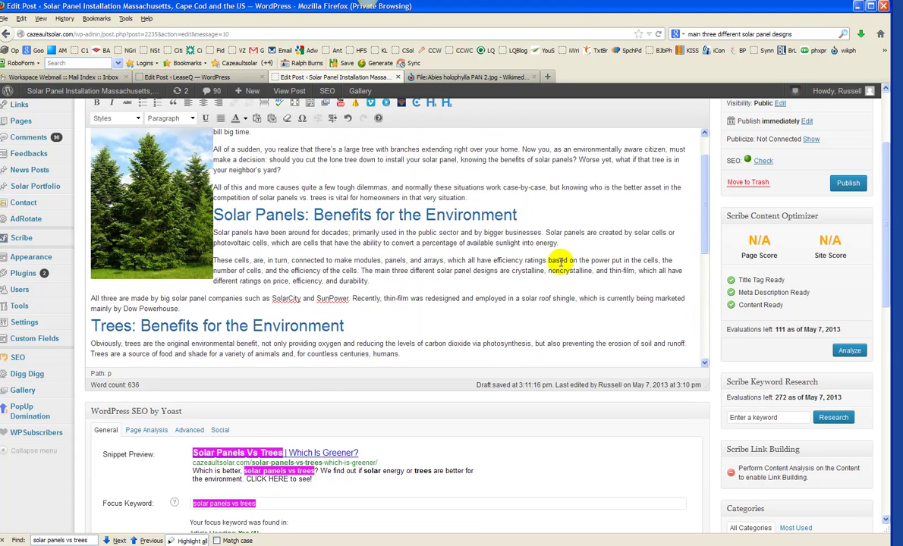
scroll(550, 268, "up", 1)
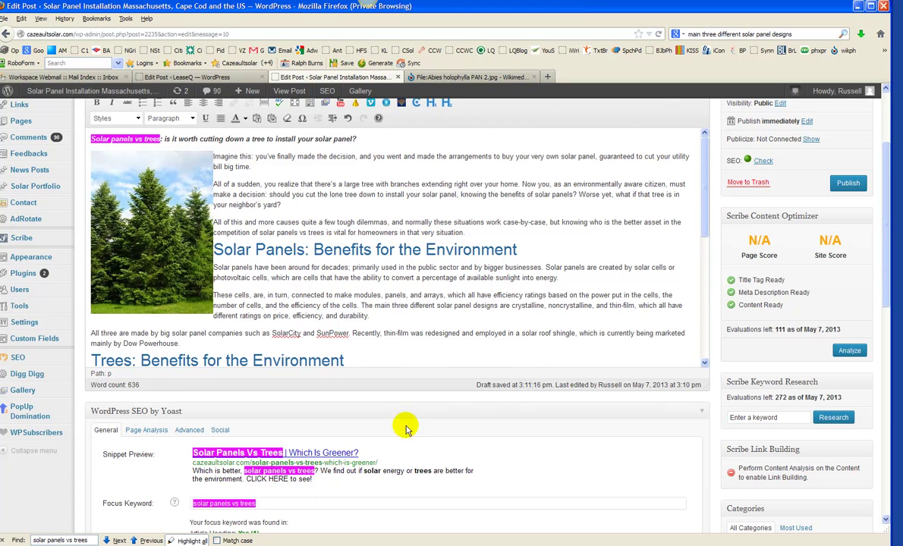
left_click(189, 540)
left_click(190, 540)
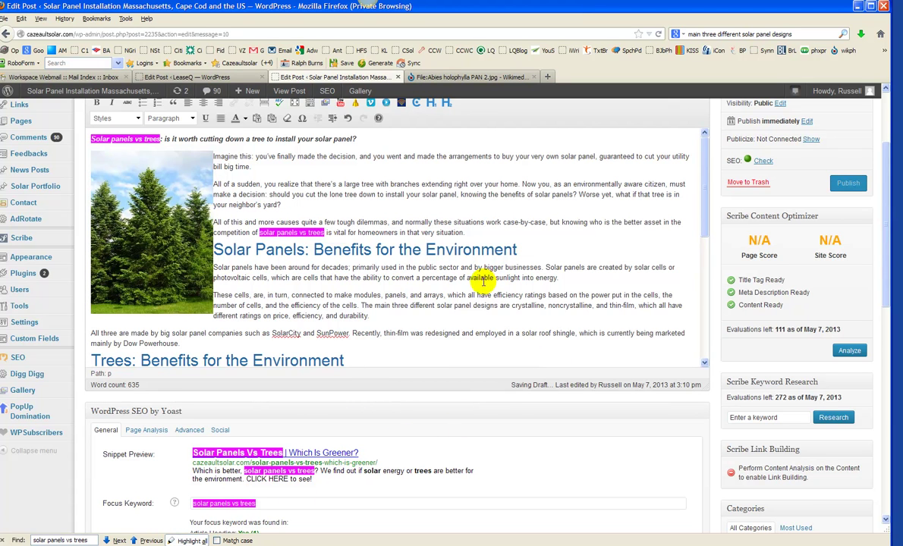
Remove the period after "vs" in the "Solar Panels vs Trees: Which to Choose" heading and refresh the search highlighting.
scroll(418, 279, "down", 10)
scroll(359, 227, "down", 3)
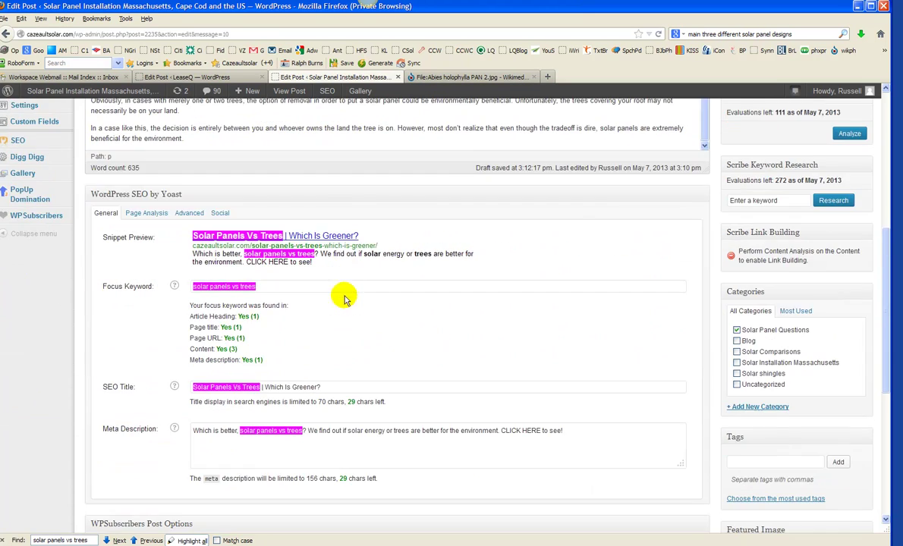
scroll(359, 198, "up", 5)
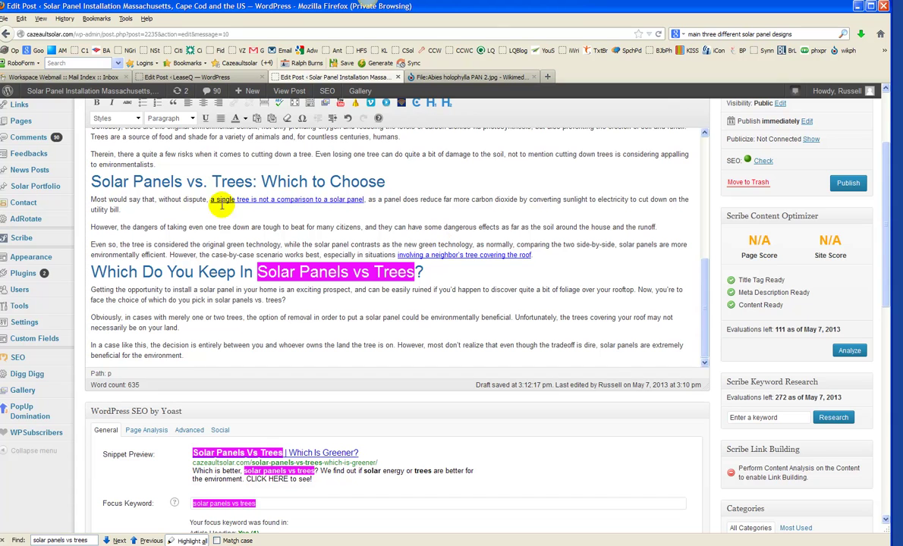
key("BackSpace")
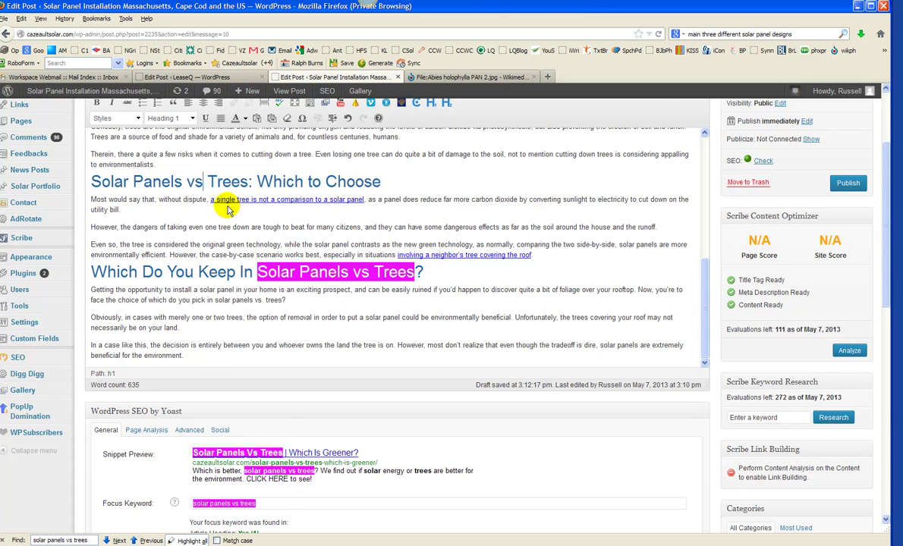
left_click(193, 541)
left_click(194, 541)
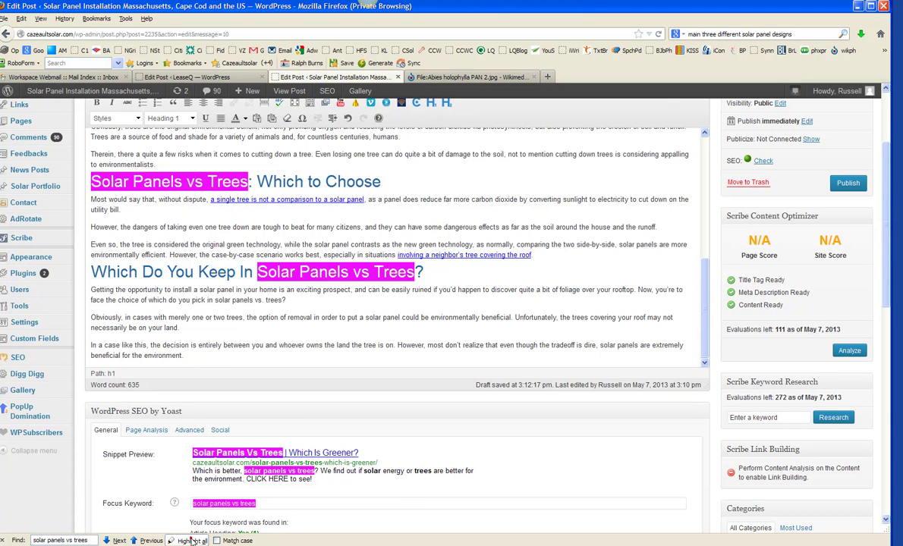
Review the highlighted keyword matches throughout the post content and the Yoast focus keyword check.
left_click(509, 230)
scroll(509, 230, "up", 6)
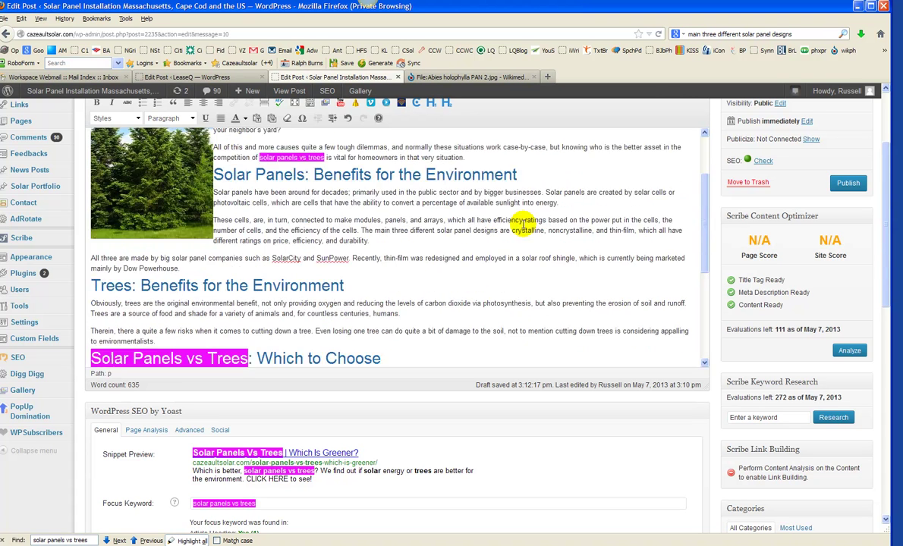
scroll(523, 225, "down", 6)
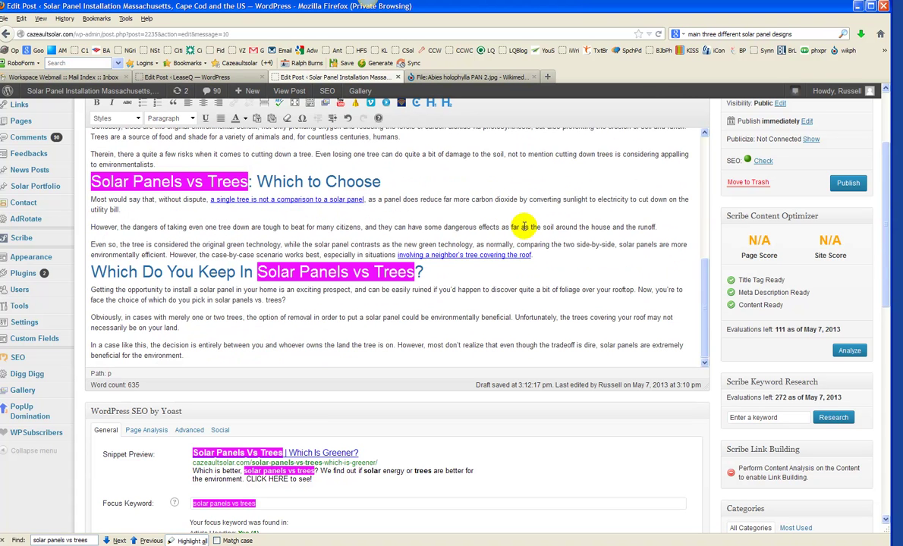
left_click(523, 226)
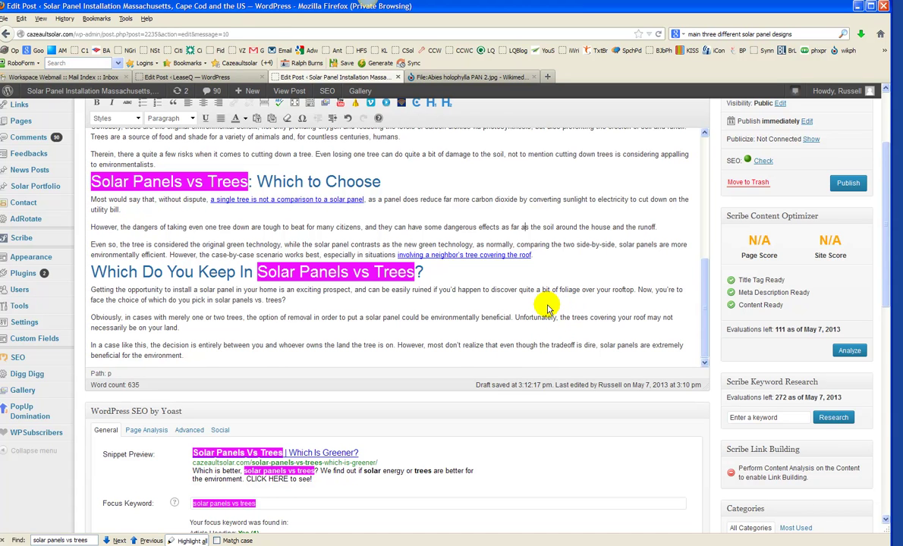
scroll(544, 360, "down", 3)
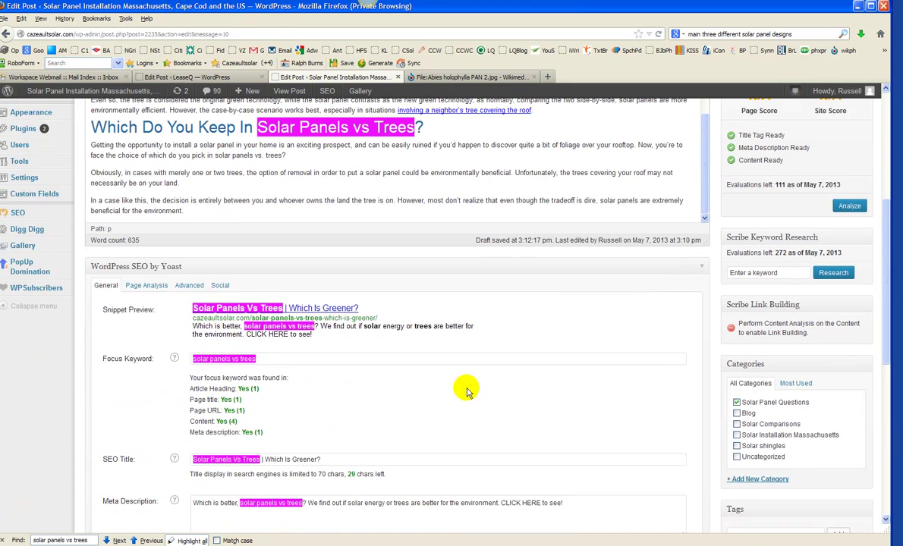
Turn off the search highlighting and copy the Yoast focus keyword "solar panels vs trees".
left_click(256, 361)
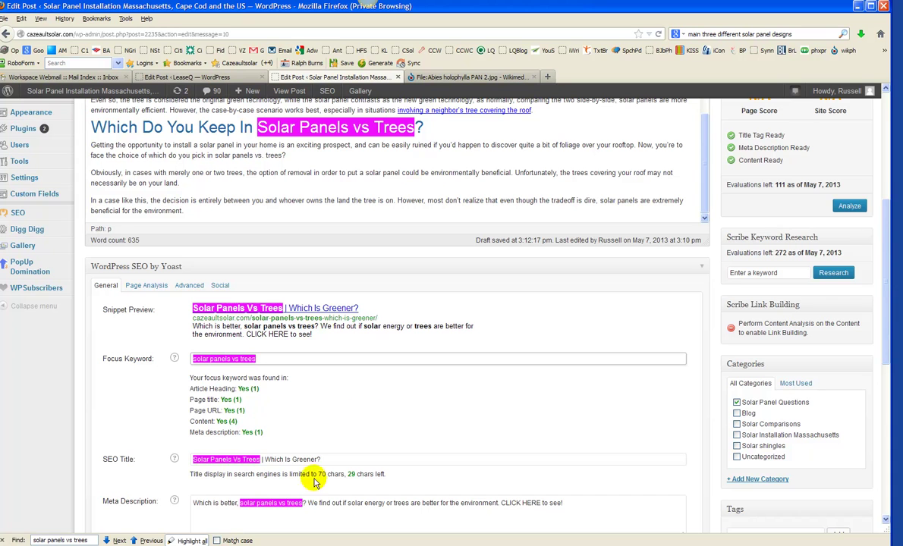
left_click(192, 540)
left_click(261, 358)
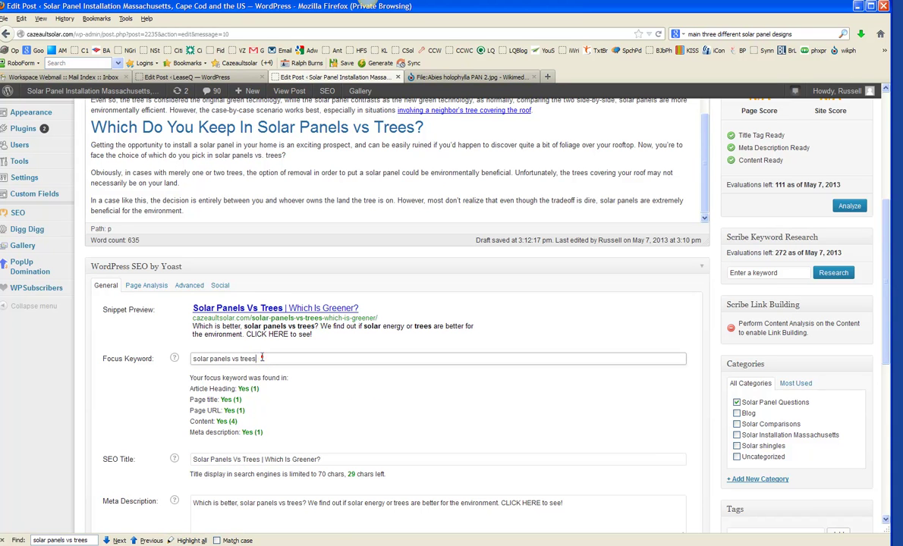
right_click(205, 361)
left_click(255, 394)
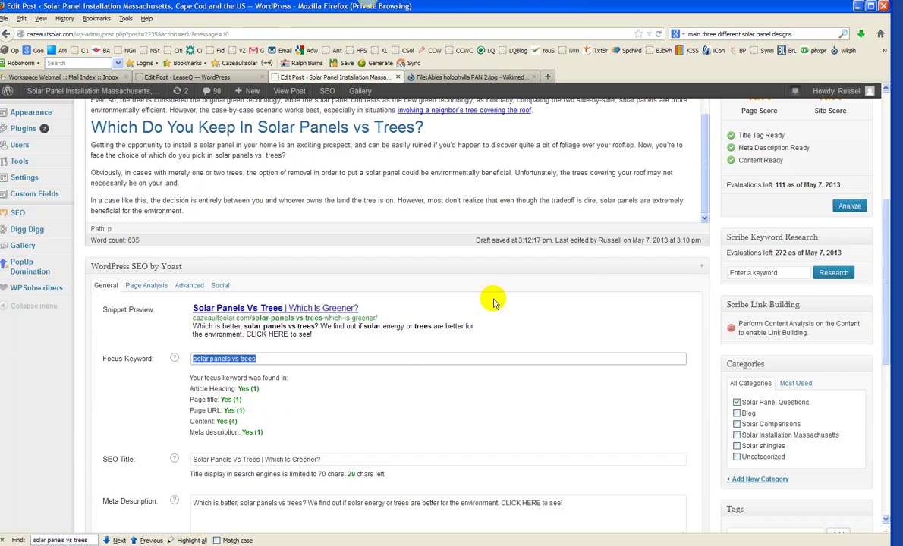
Run Scribe keyword research on the pasted focus keyword "solar panels vs trees".
scroll(888, 240, "up", 3)
scroll(887, 240, "up", 3)
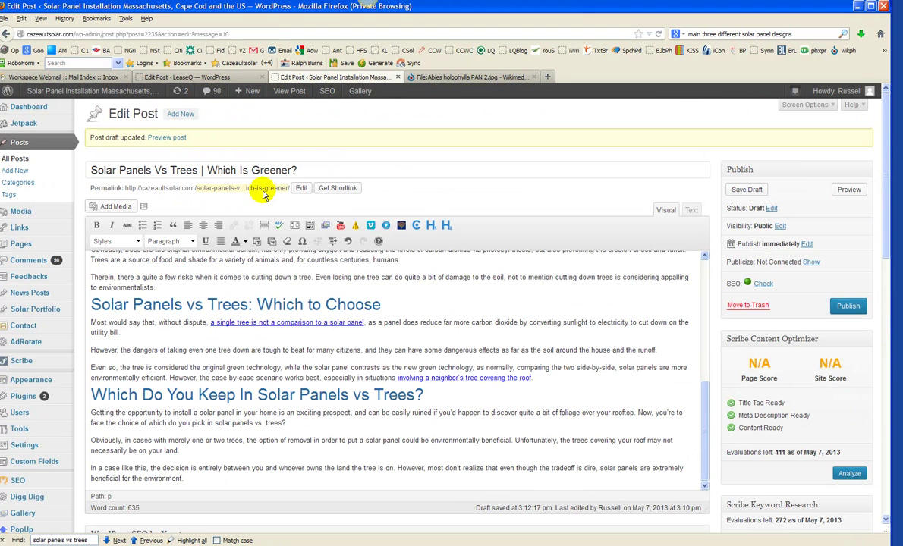
scroll(584, 453, "down", 15)
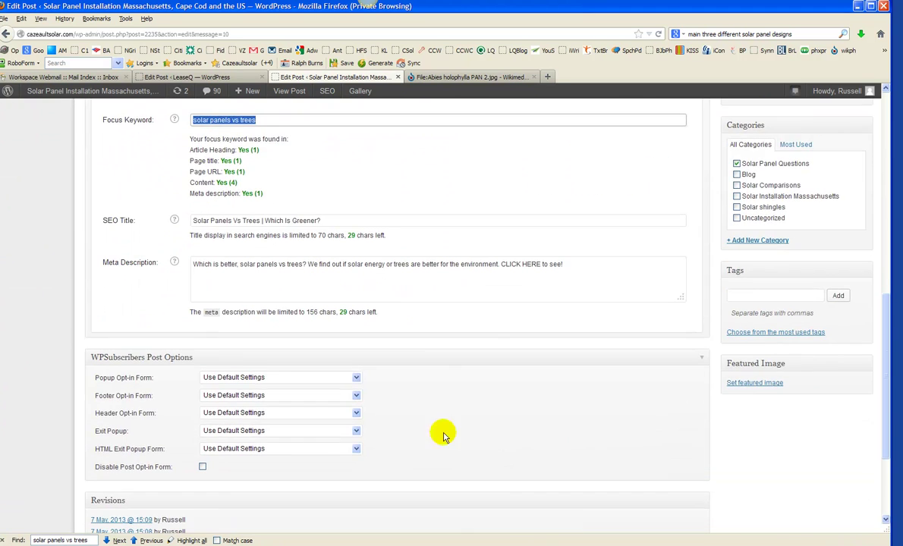
scroll(352, 280, "up", 2)
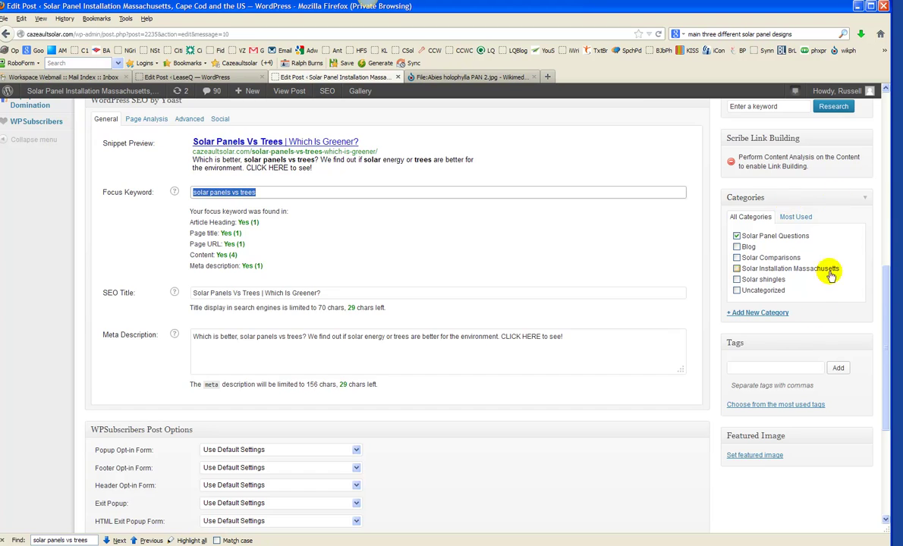
scroll(750, 366, "up", 1)
scroll(750, 365, "up", 3)
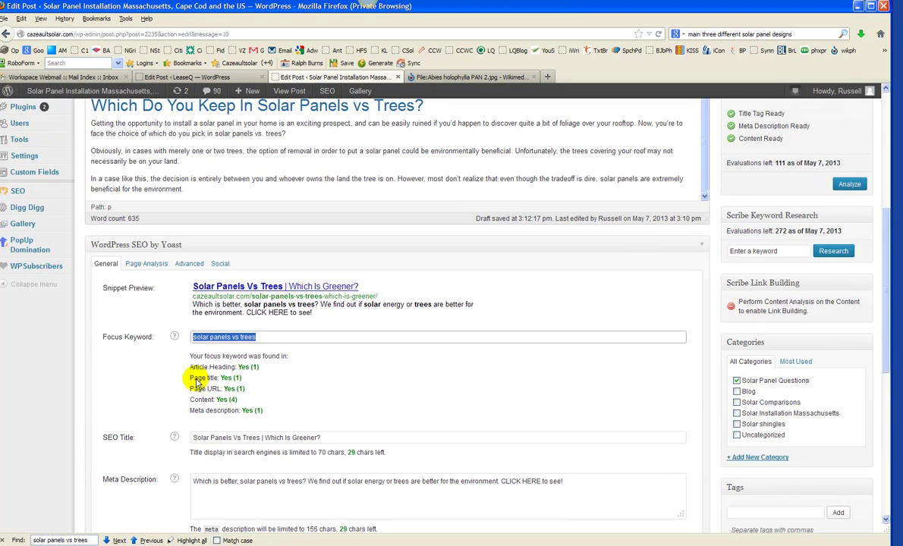
left_click(740, 252)
right_click(740, 252)
left_click(758, 292)
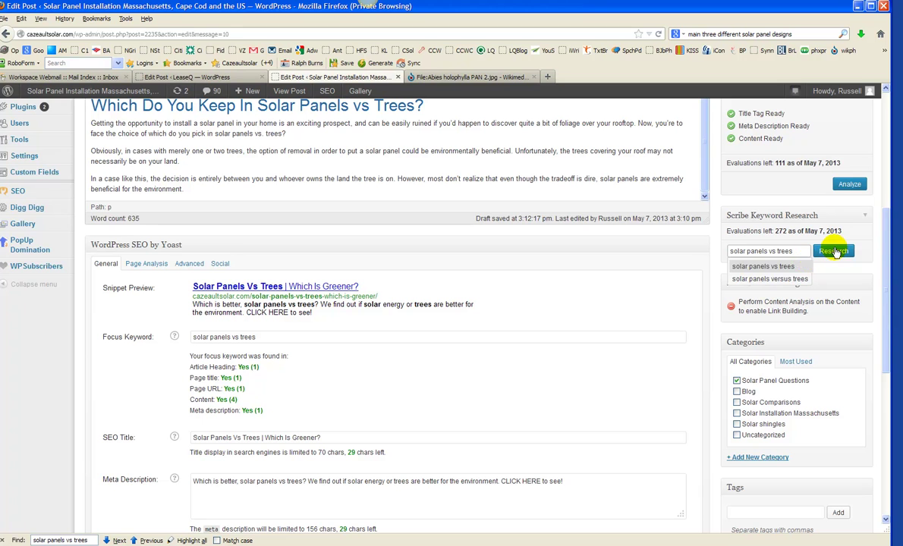
left_click(833, 250)
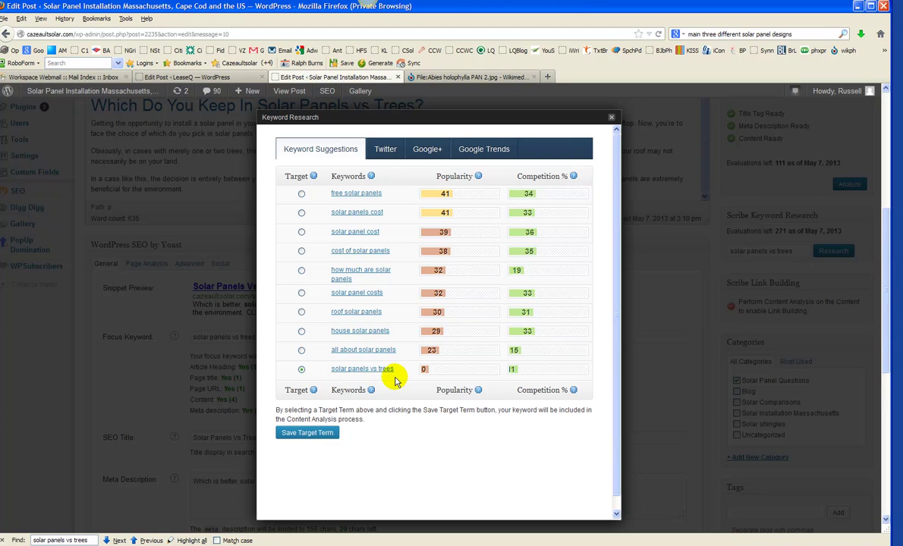
Save "solar panels vs trees" as the Scribe target term, close the research dialog and save the post draft.
left_click(313, 433)
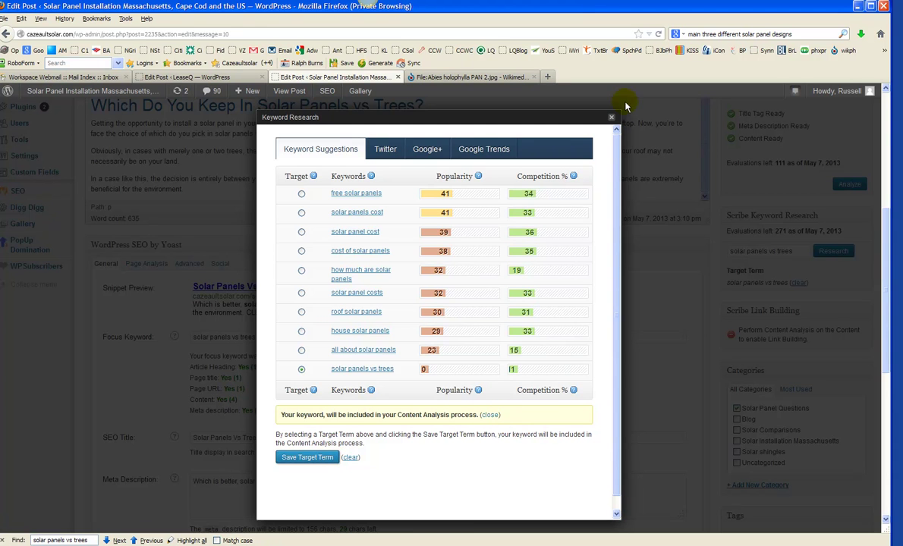
left_click(741, 319)
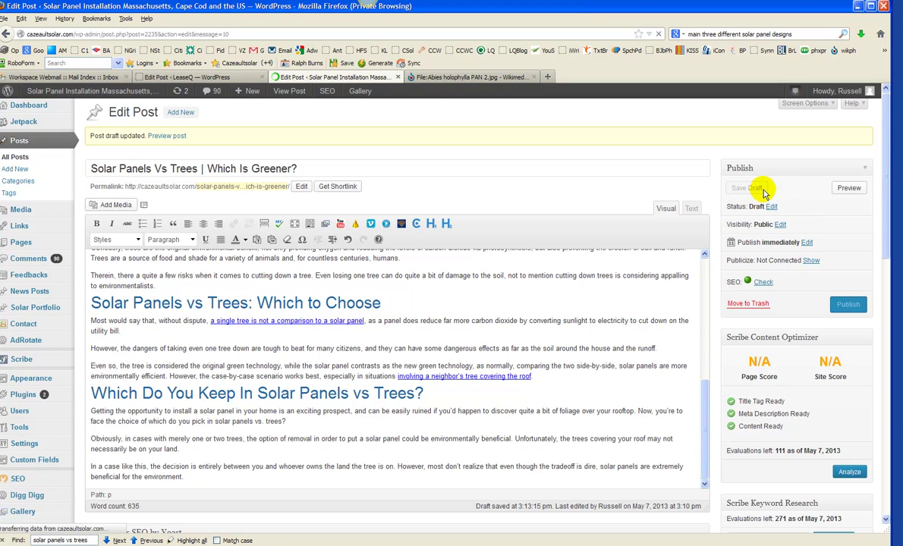
scroll(895, 227, "down", 1)
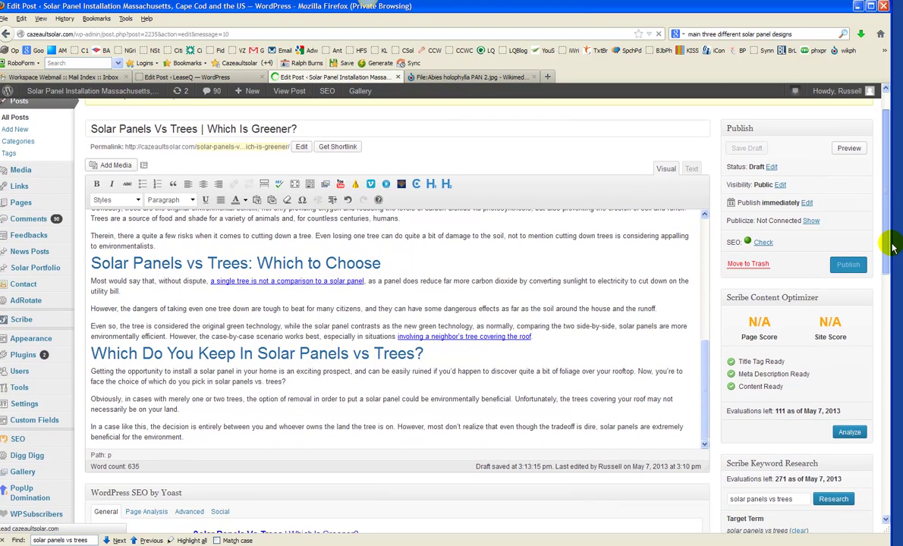
scroll(894, 249, "down", 1)
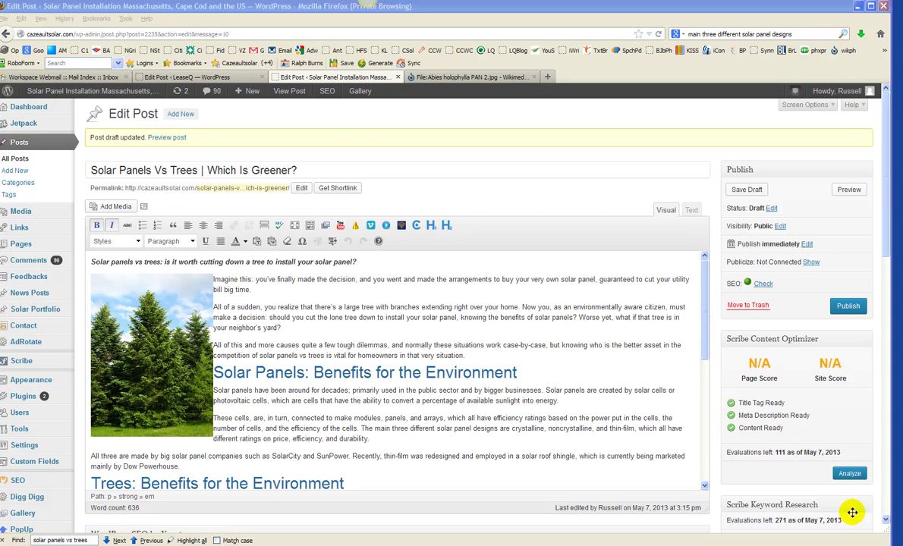
Run the Scribe content analysis on the post and review its keyword analysis, page analysis and Flesch readability rating.
left_click_drag(886, 227, 886, 288)
left_click(850, 333)
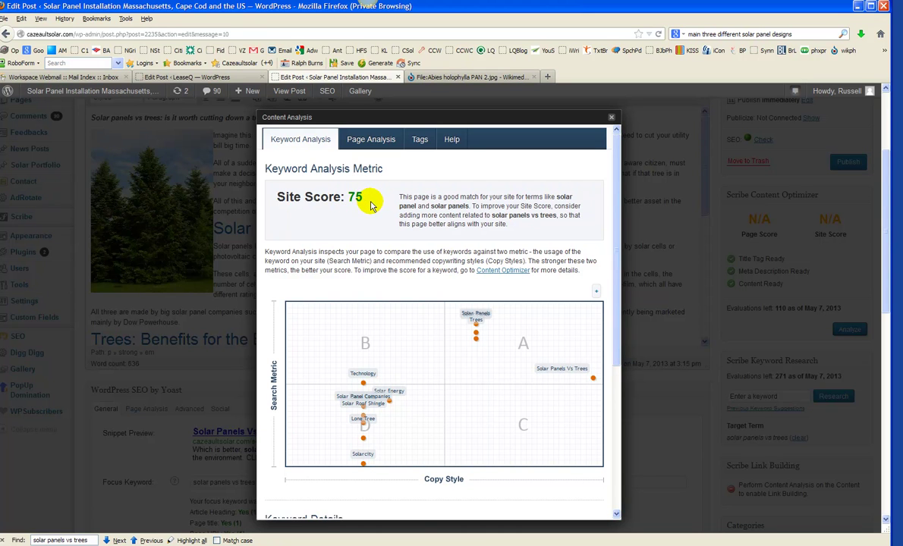
left_click(371, 143)
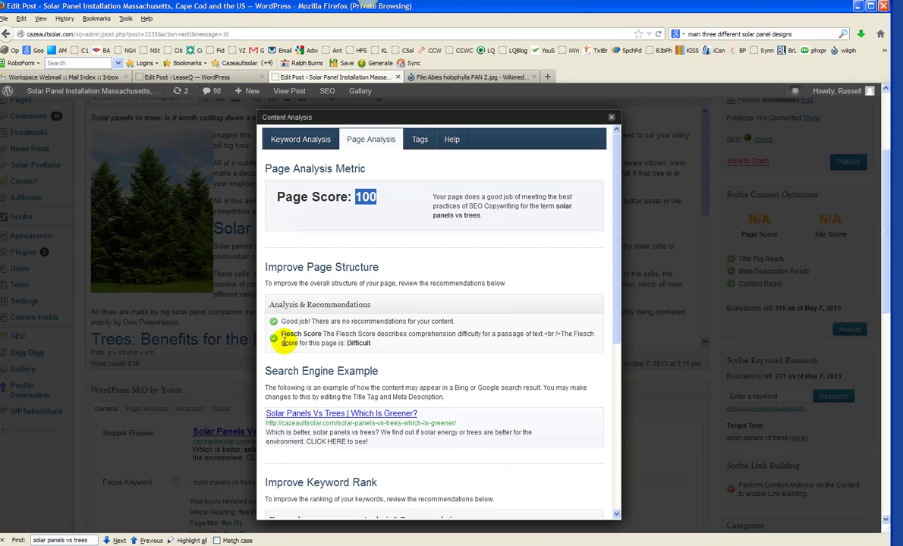
double_click(356, 343)
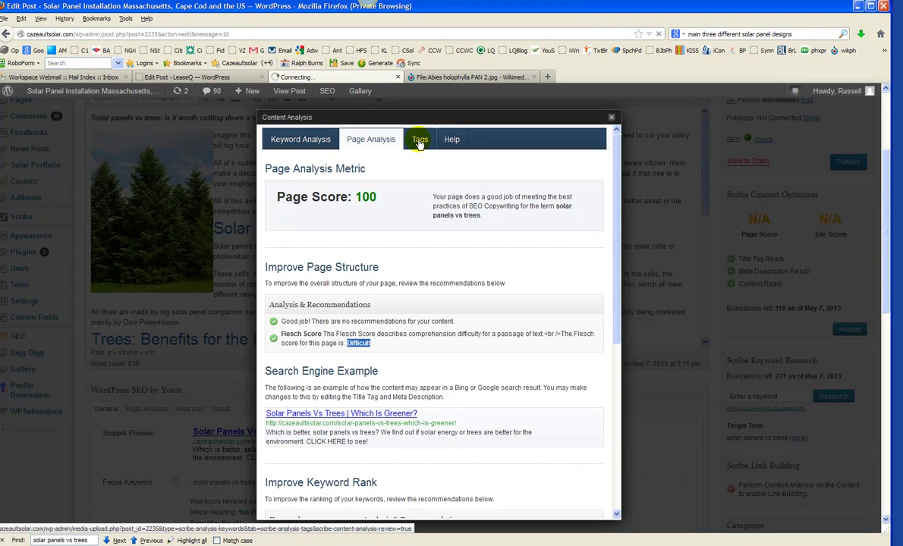
Add the suggested tags Solar Panel, Solar Panels, Solar Panels Vs Trees, Trees, Solar Cells, Solar Energy and Solar Roof Shingle to the post.
left_click(418, 140)
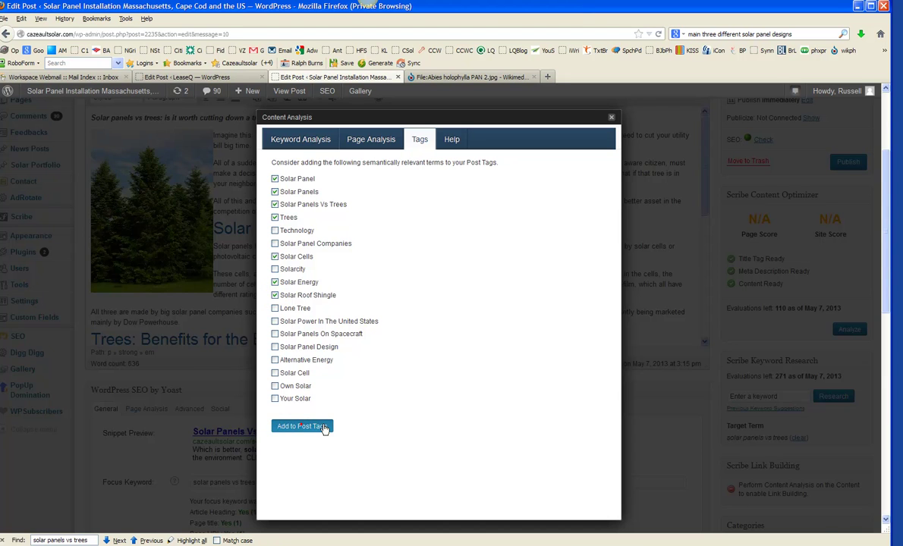
left_click(305, 426)
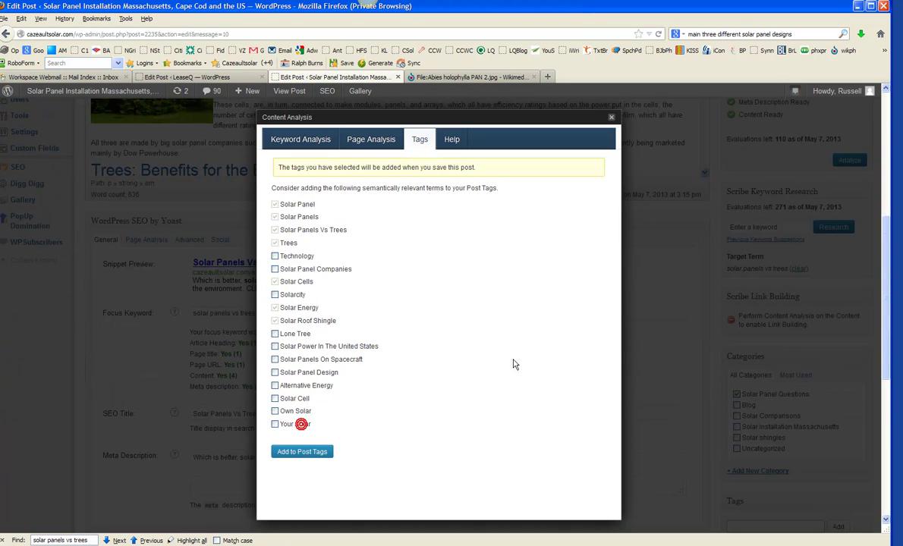
left_click(611, 121)
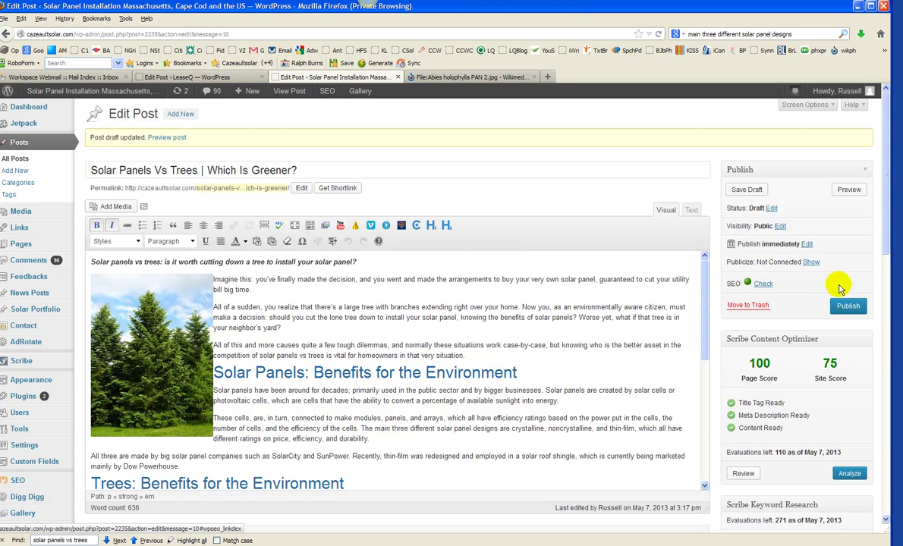
Check the post's tags and the Yoast page analysis, including the body copy's word count, and save the draft.
left_click_drag(886, 236, 893, 412)
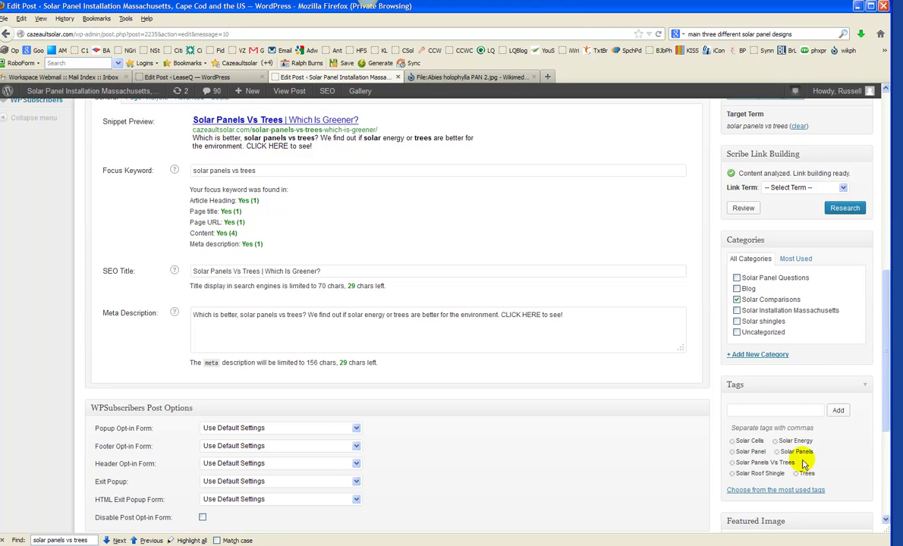
left_click_drag(883, 412, 875, 237)
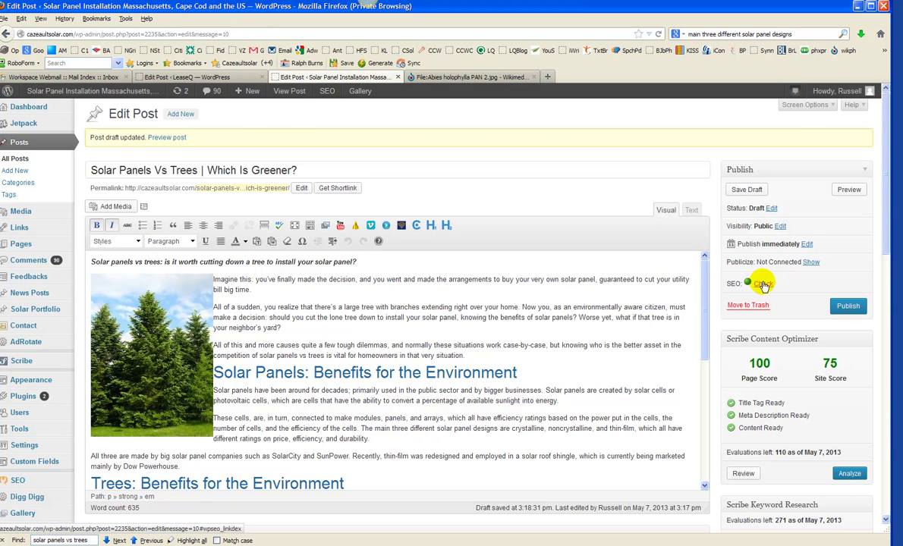
left_click(762, 283)
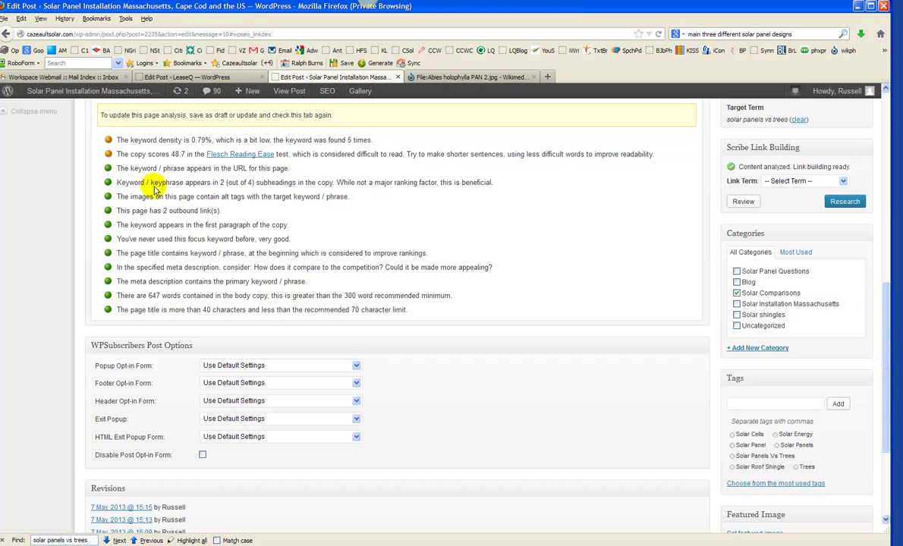
left_click_drag(148, 296, 286, 300)
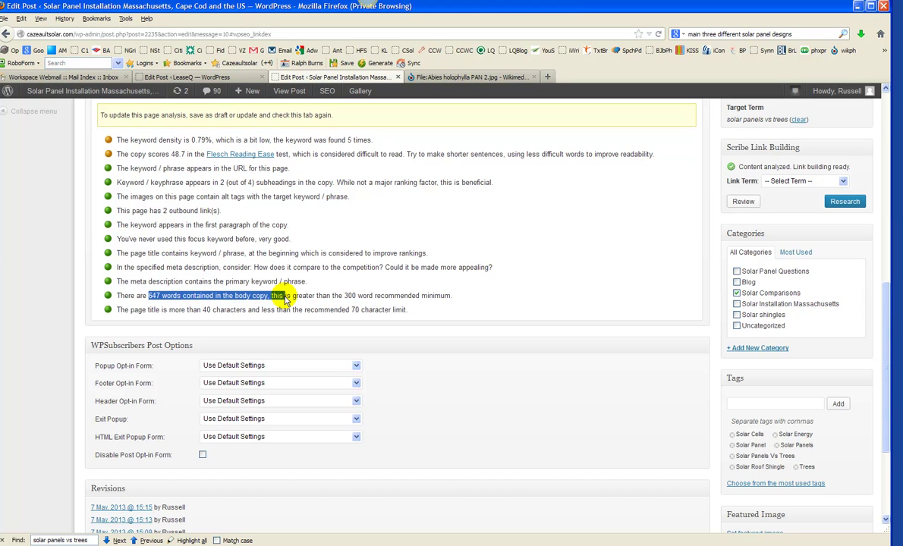
left_click(509, 297)
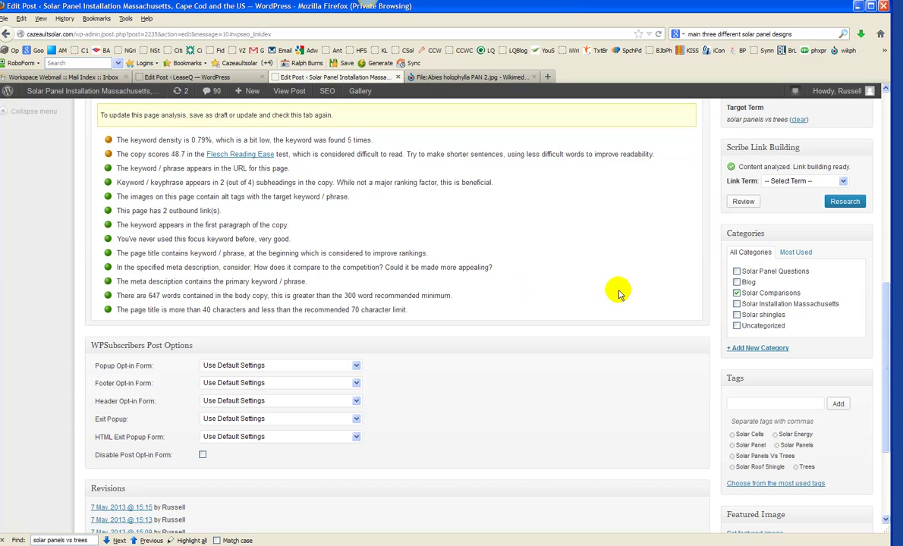
scroll(619, 294, "up", 10)
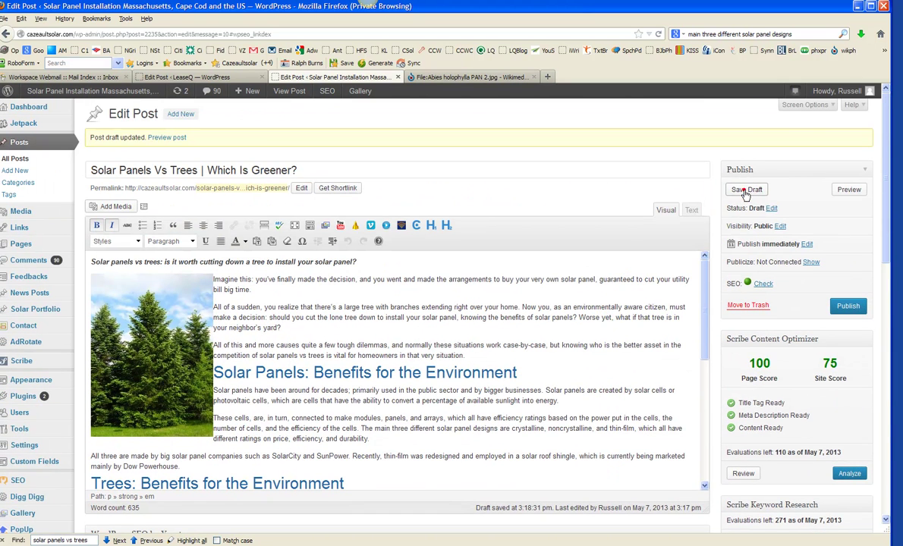
left_click(746, 190)
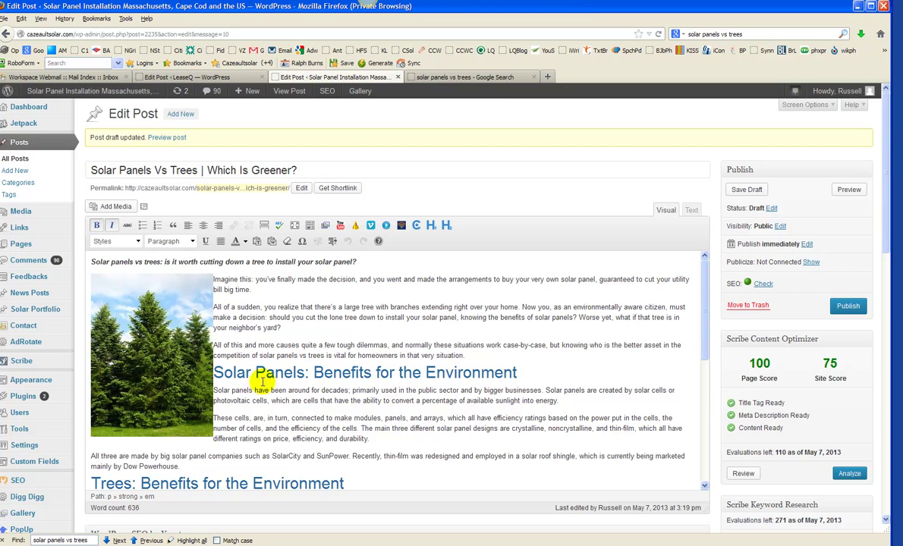
Switch to the Google results and rerun the search for "solar panels vs trees" to examine how the site's article ranks.
left_click(456, 78)
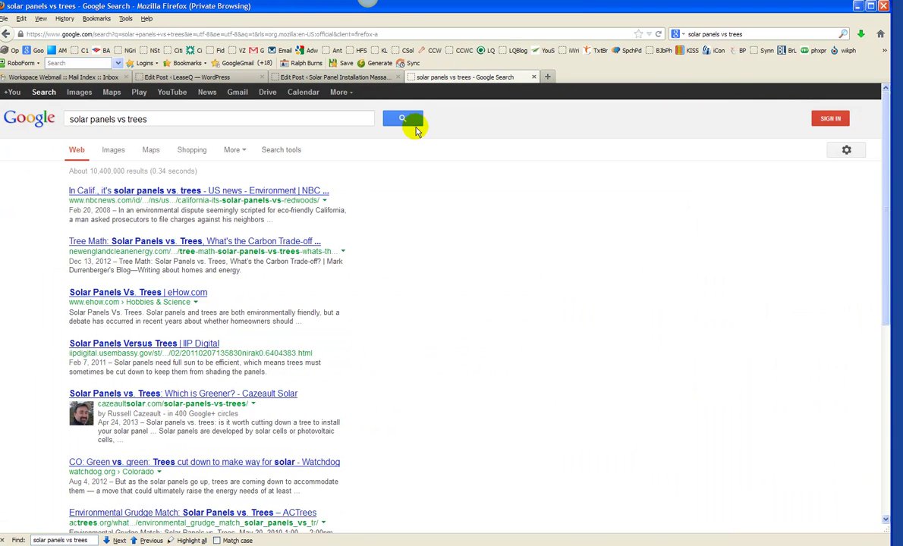
left_click(400, 119)
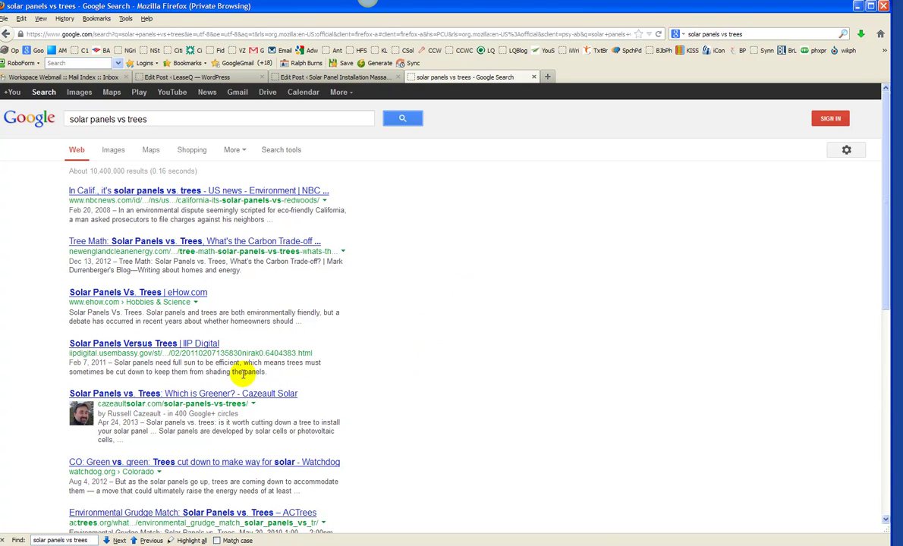
left_click_drag(156, 120, 83, 125)
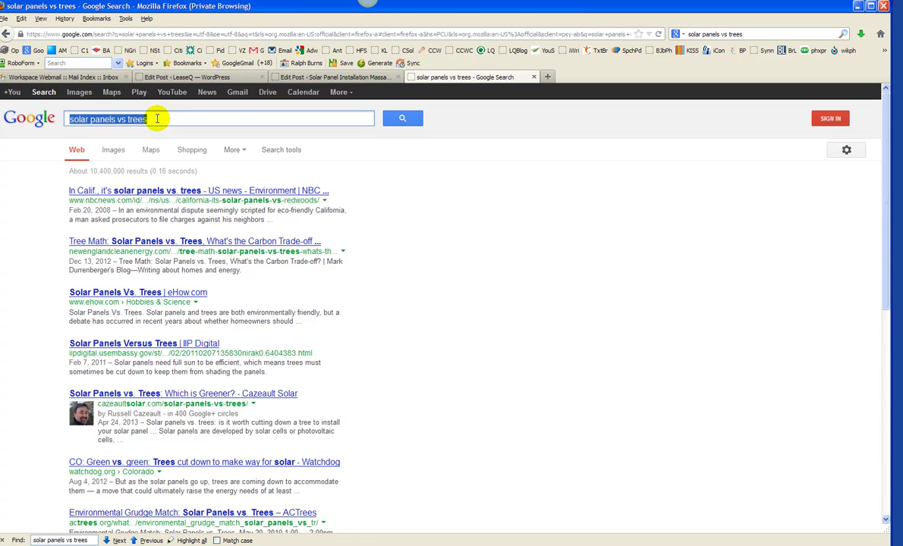
left_click(451, 366)
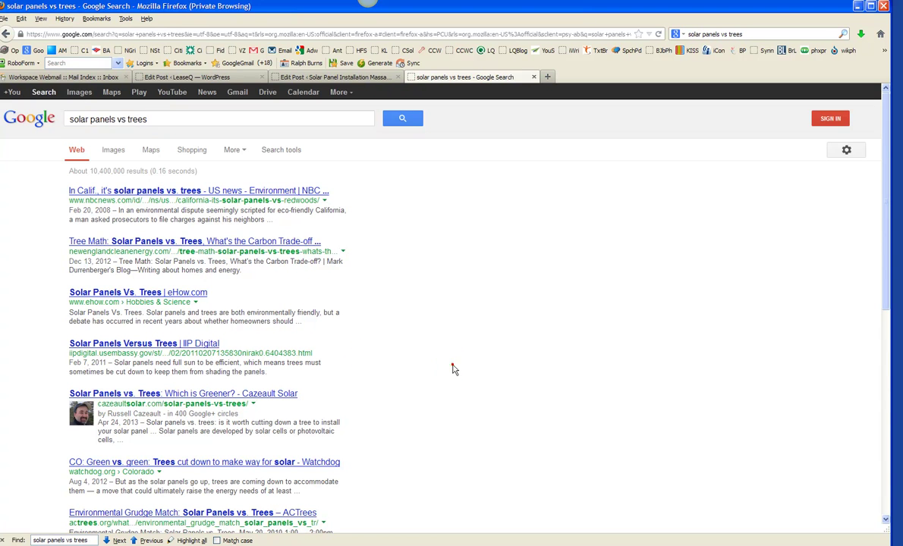